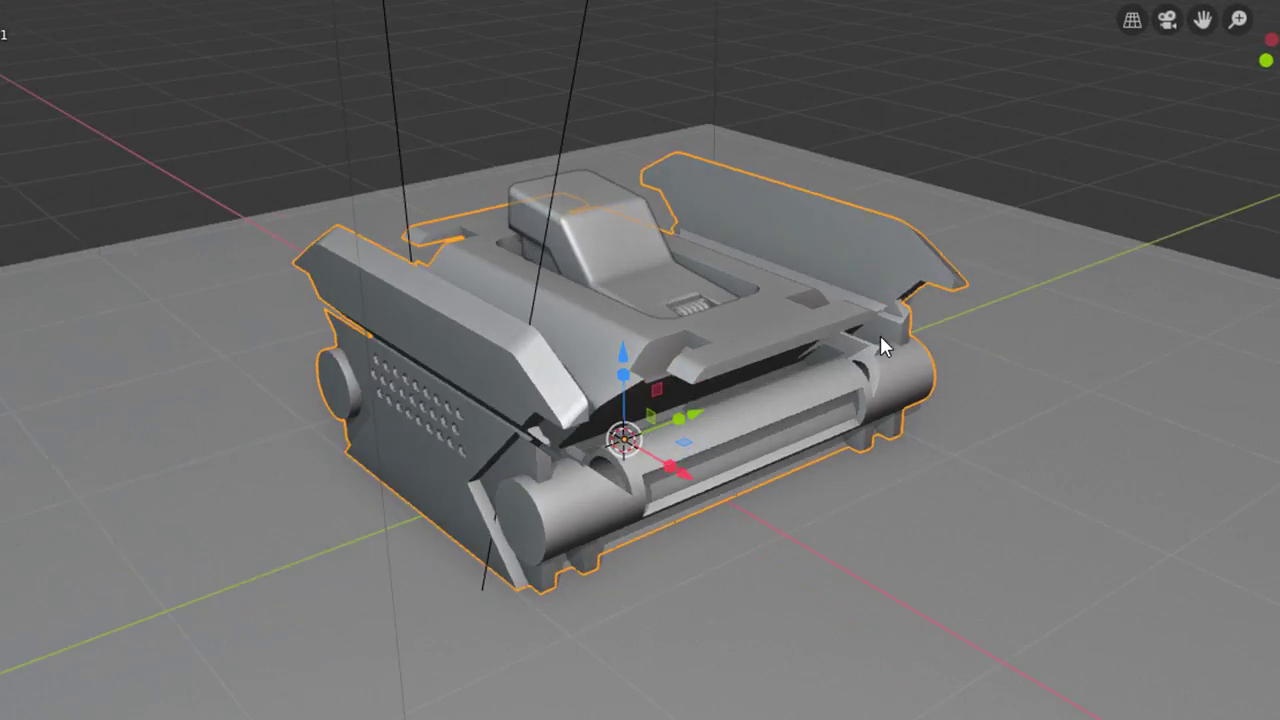
# Display the vehicle model in rendered shading and inspect it from a front three-quarter view
pyautogui.moveTo(880, 335)
pyautogui.mouseDown(button='middle')
pyautogui.moveTo(829, 443)
pyautogui.moveTo(400, 319)
pyautogui.moveTo(363, 343)
pyautogui.moveTo(723, 380)
pyautogui.mouseUp(button='middle')
pyautogui.press('z')
pyautogui.click(714, 246)
pyautogui.moveTo(792, 323); pyautogui.dragTo(830, 404, button='middle')
pyautogui.scroll(5, 900, 240)
pyautogui.scroll(-5, 858, 266)
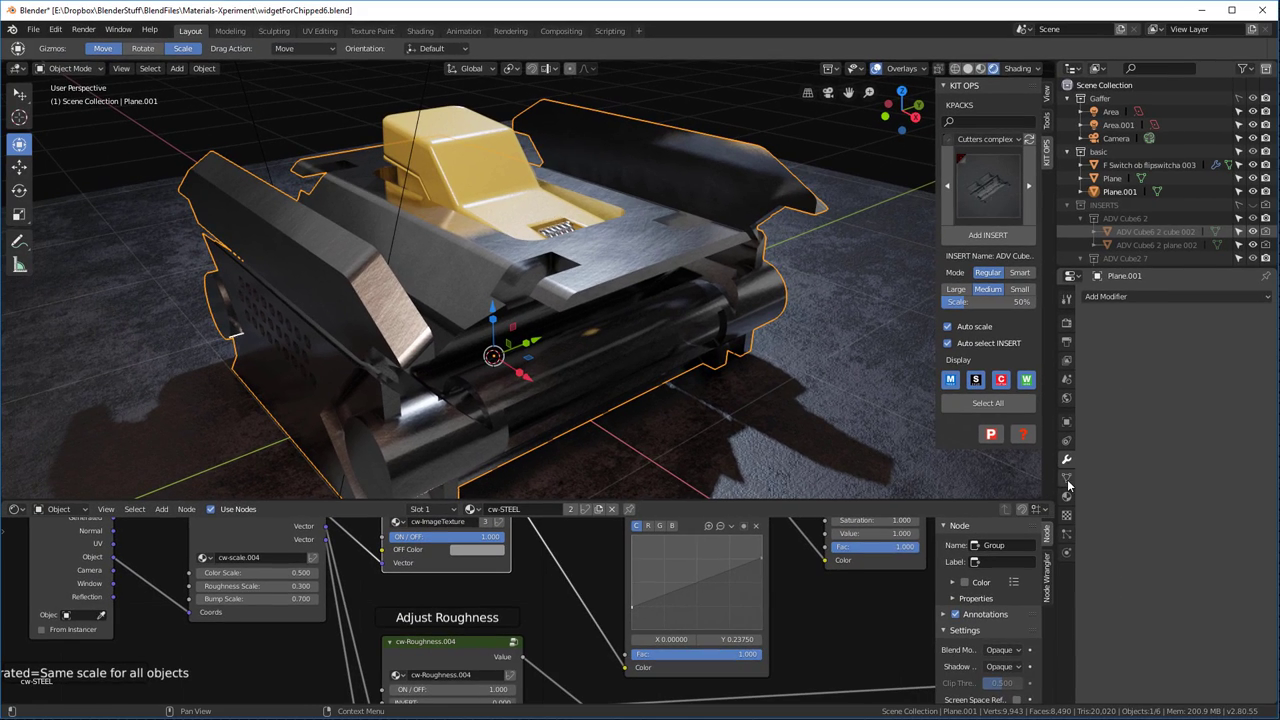
# Try a Bevel modifier on the vehicle body and look at its edges up close
pyautogui.click(1067, 479)
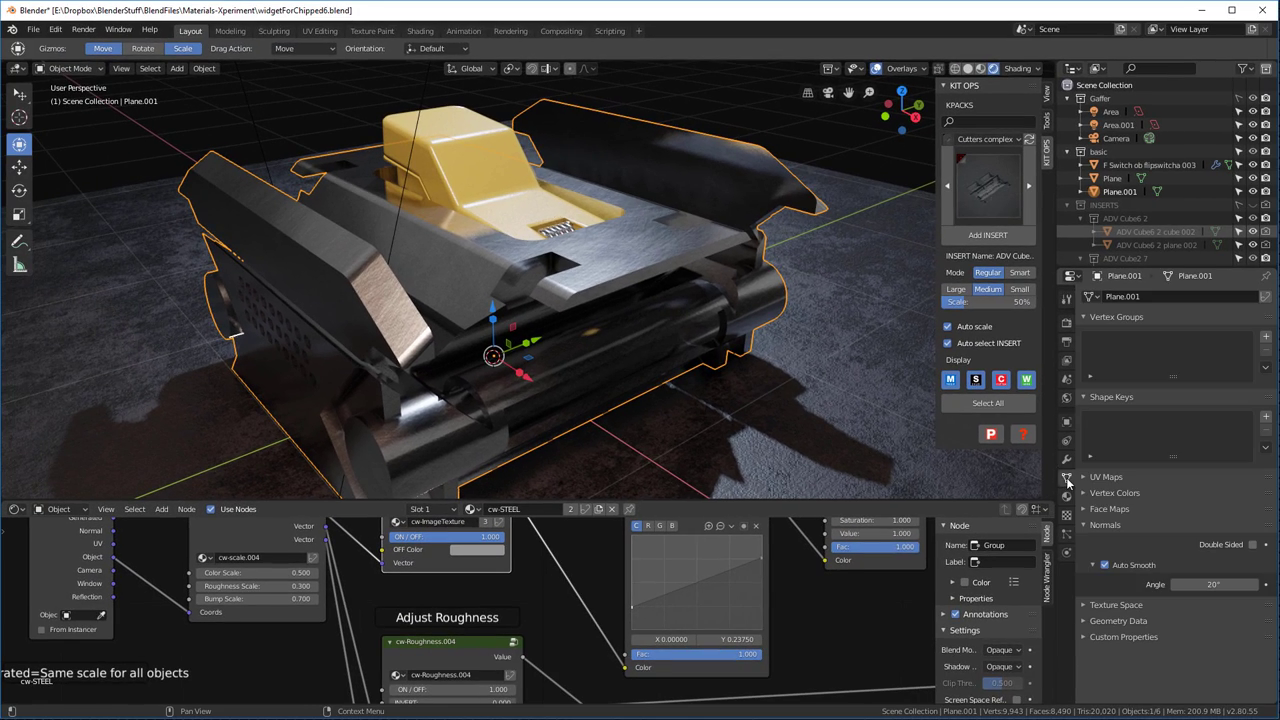
pyautogui.click(1066, 459)
pyautogui.click(1130, 296)
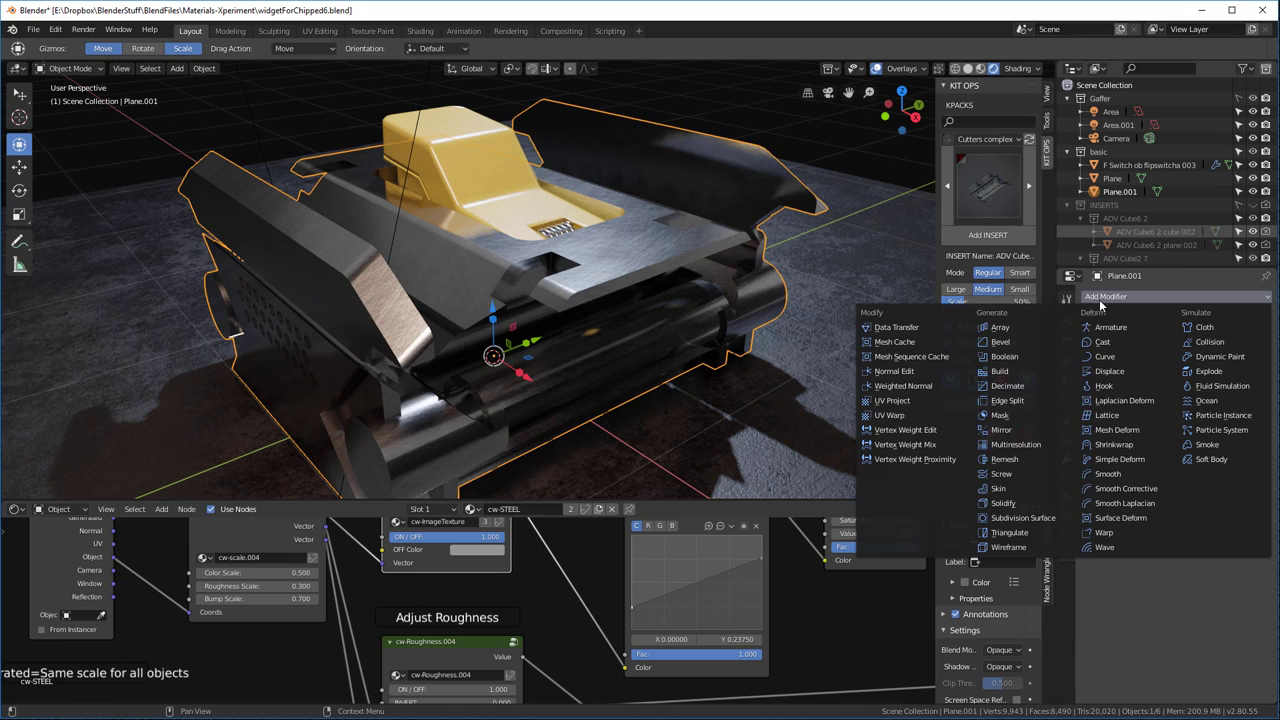
pyautogui.click(1005, 338)
pyautogui.moveTo(650, 283); pyautogui.dragTo(666, 318, button='middle')
pyautogui.scroll(3, 636, 299)
pyautogui.scroll(-2, 632, 299)
# Limit the bevel by angle with Clamp Overlap off and a width of 0.018 m, and remove the Bevel modifier
pyautogui.click(1151, 458)
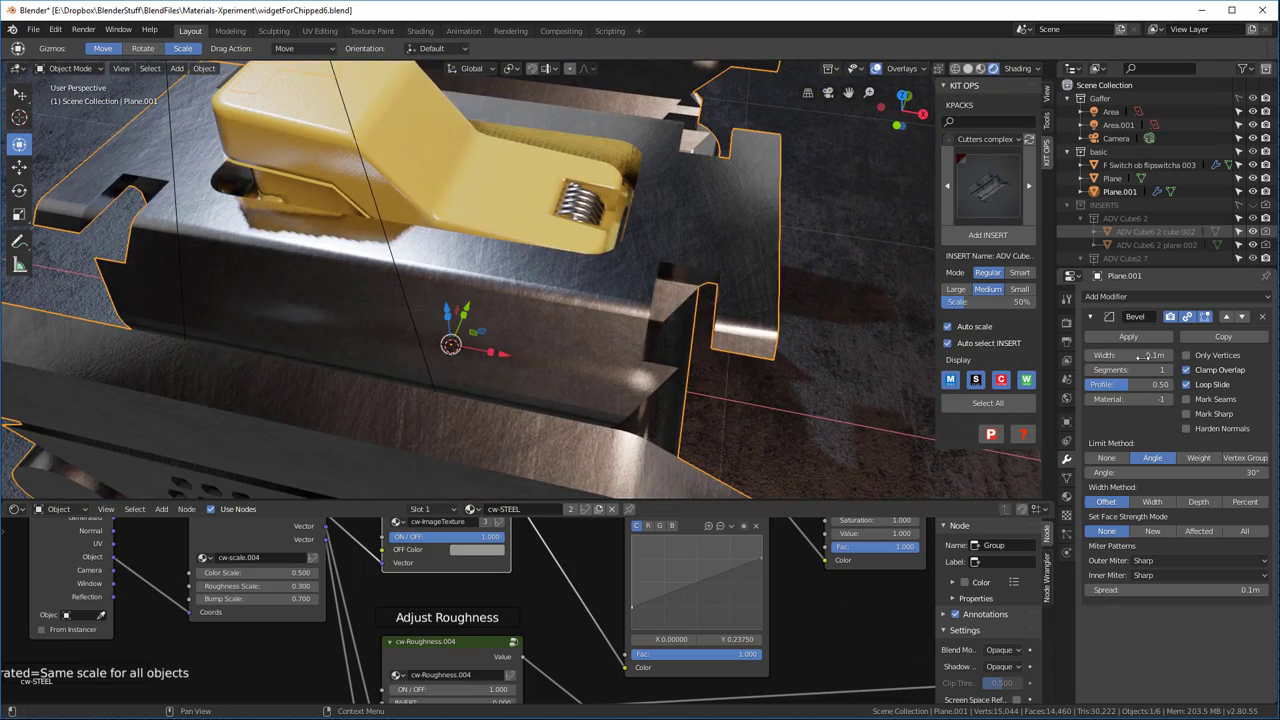
pyautogui.click(1184, 371)
pyautogui.moveTo(1119, 356)
pyautogui.mouseDown()
pyautogui.moveTo(1090, 356)
pyautogui.moveTo(1130, 355)
pyautogui.moveTo(1108, 355)
pyautogui.mouseUp()
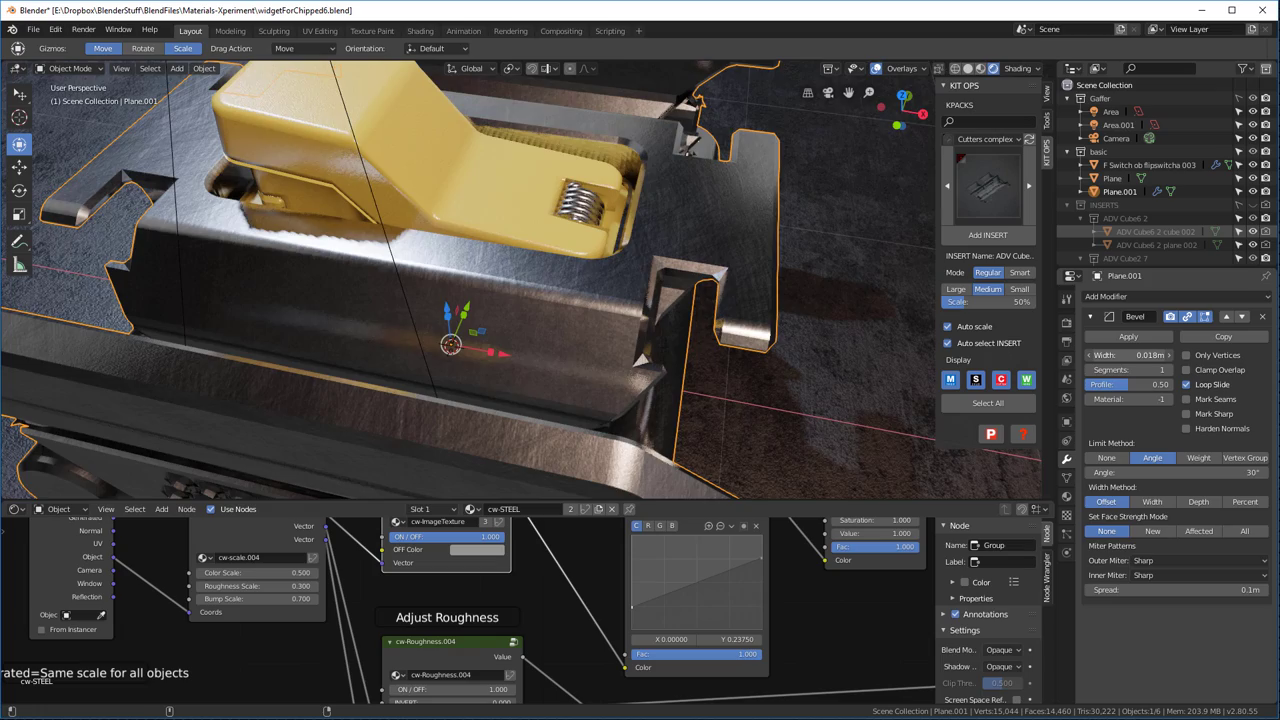
pyautogui.moveTo(665, 275); pyautogui.dragTo(500, 292, button='middle')
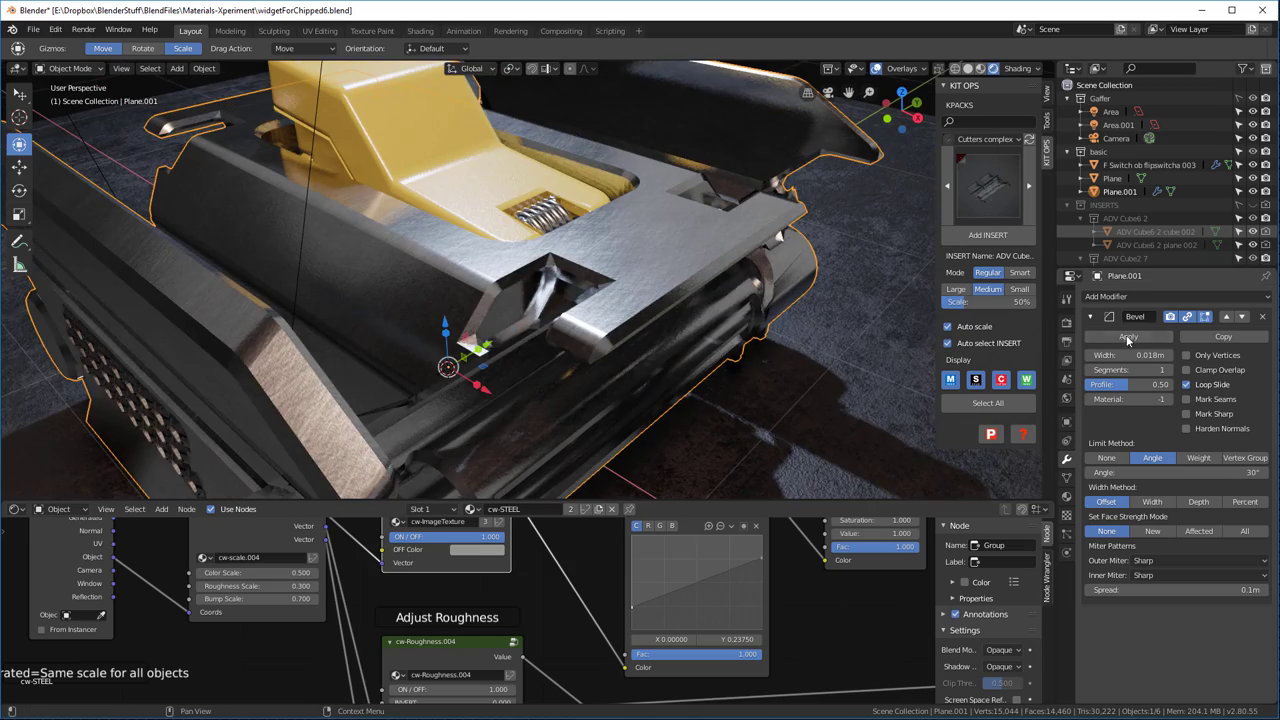
pyautogui.click(1262, 317)
pyautogui.moveTo(578, 287); pyautogui.dragTo(528, 291, button='middle')
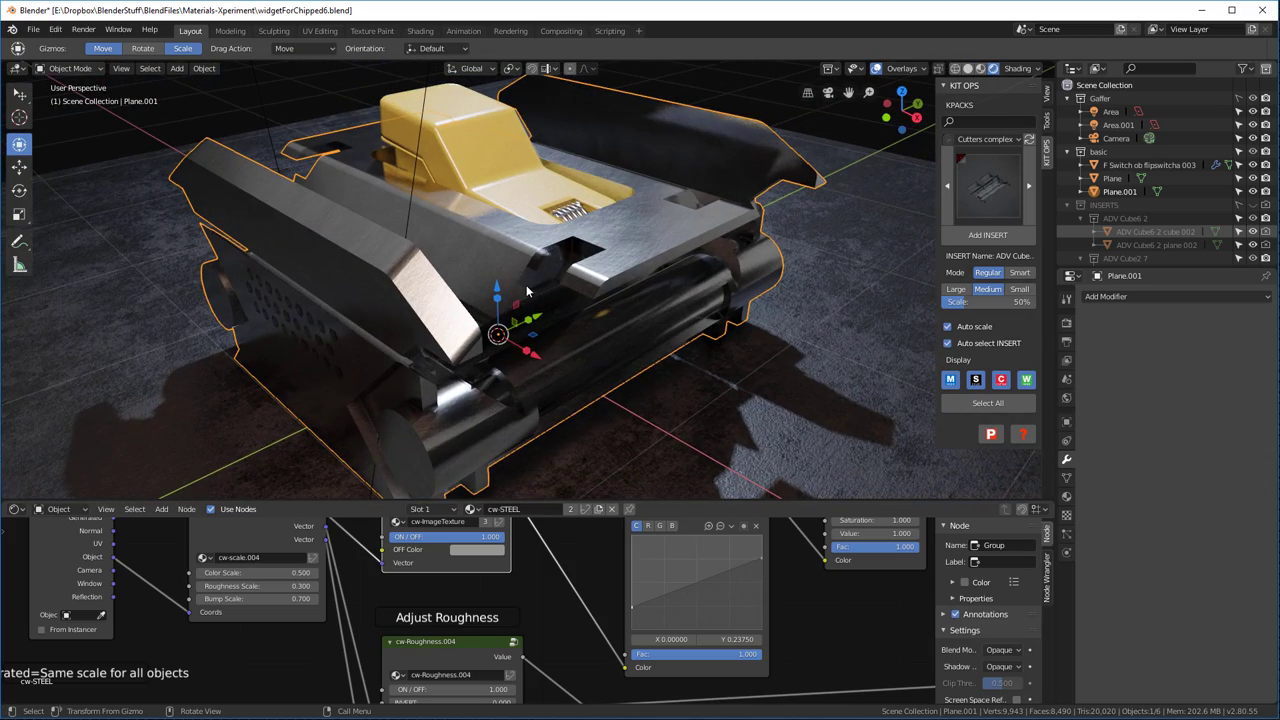
# Search the KIT OPS packs for "cw" and choose the CW Special pack
pyautogui.click(968, 122)
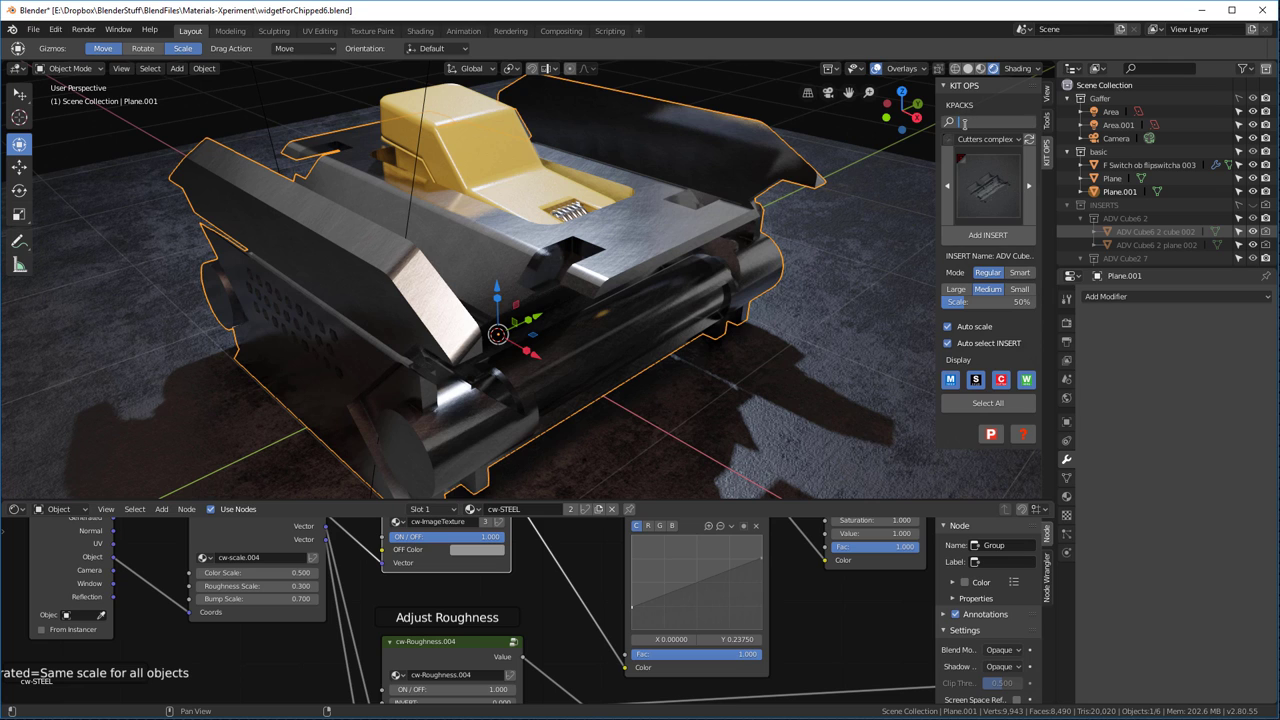
pyautogui.write('ce')
pyautogui.press('Return')
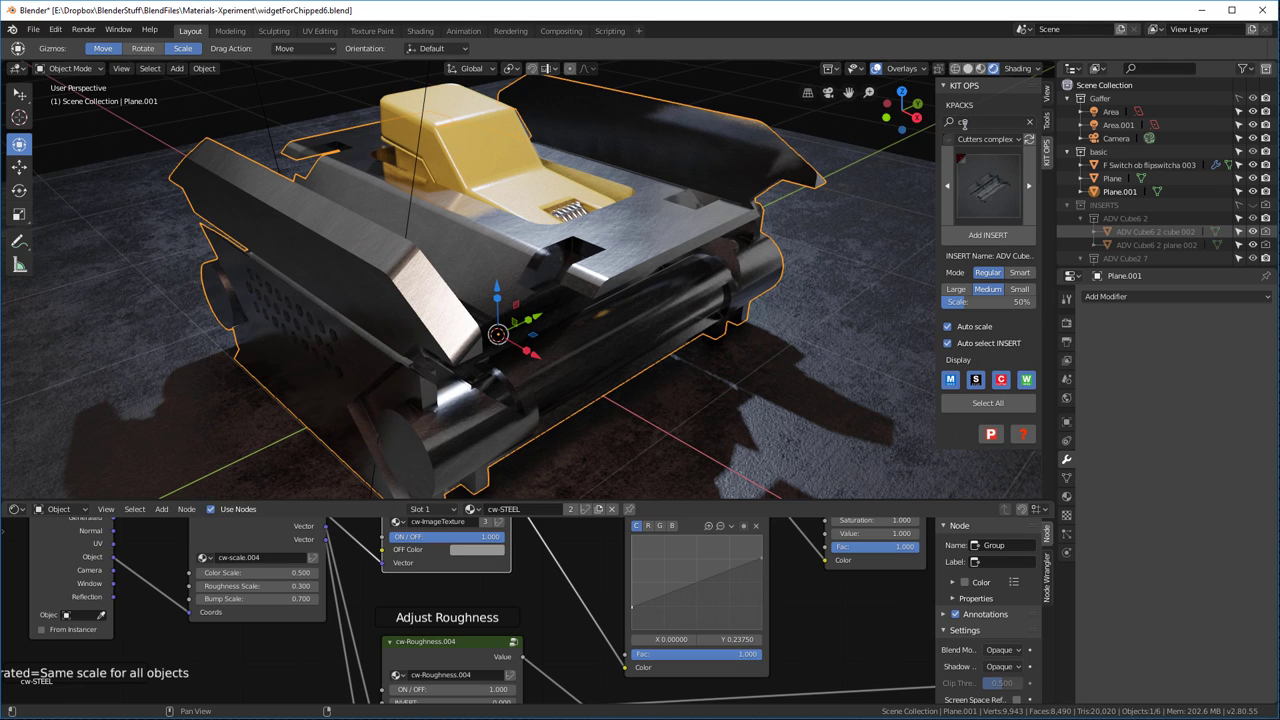
pyautogui.click(990, 141)
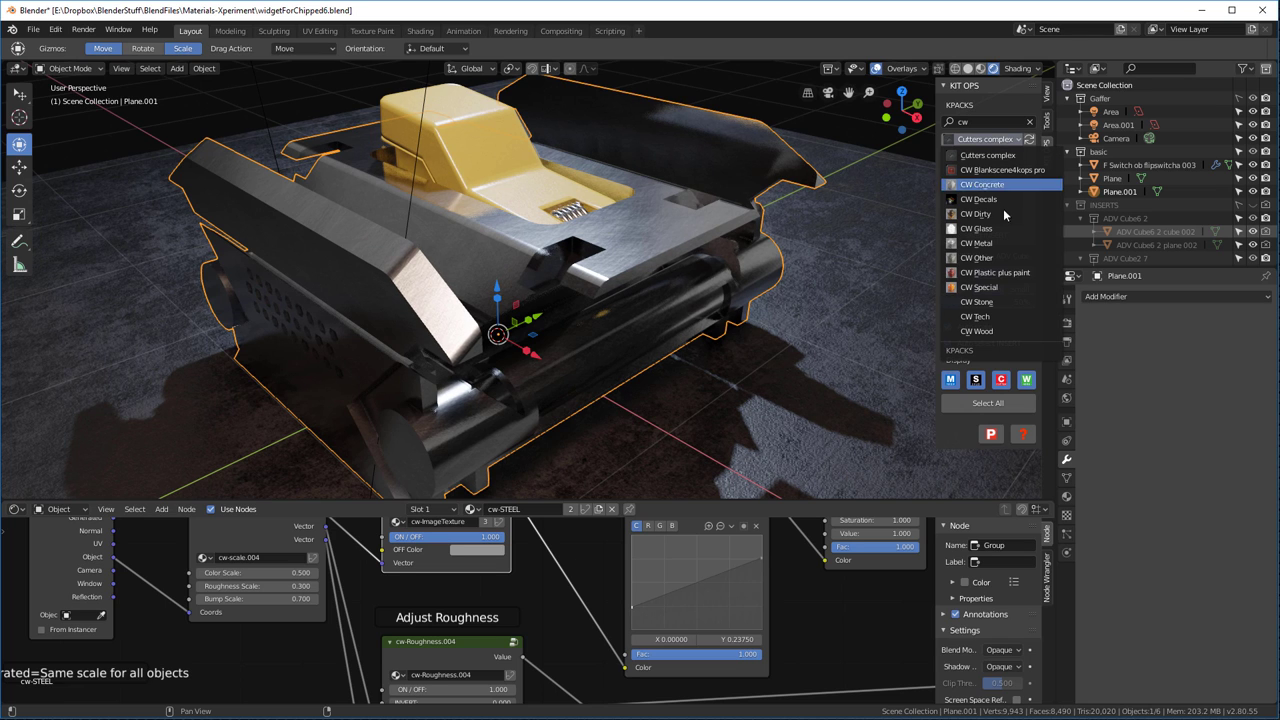
pyautogui.click(978, 287)
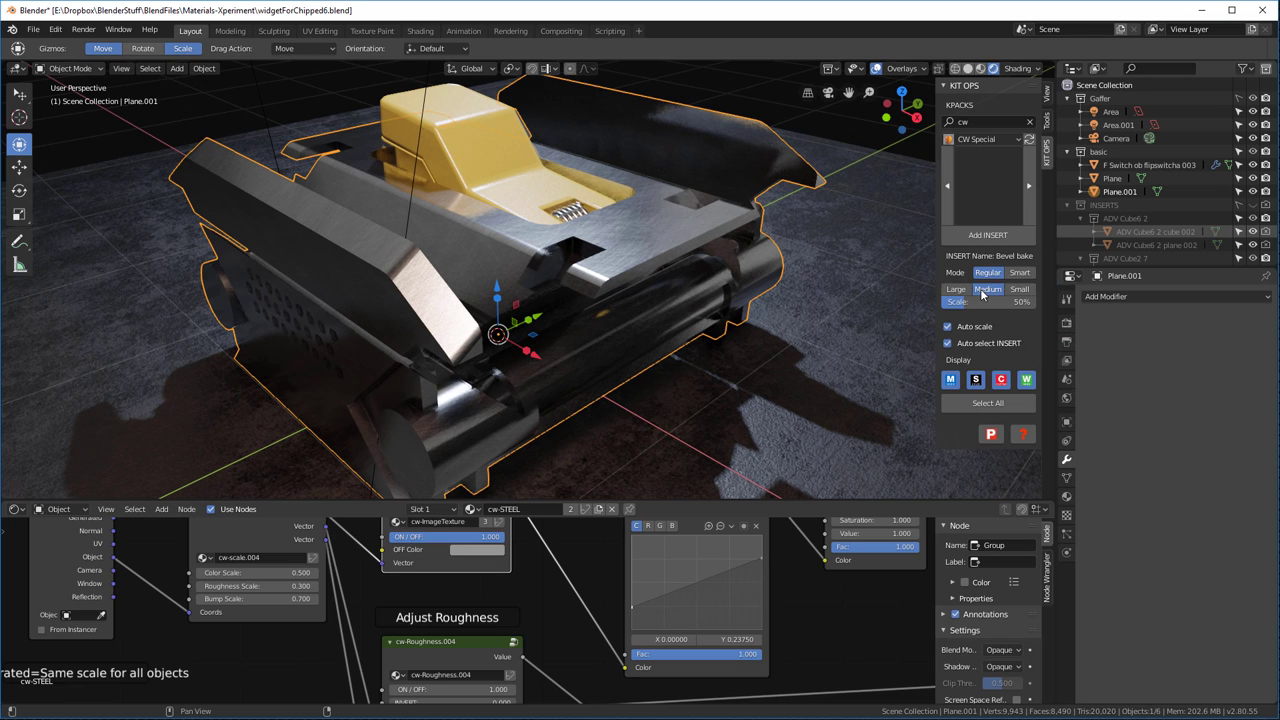
# Assign the Bevel bake material from the pack to the vehicle body and hide the INSERTS collection
pyautogui.click(993, 188)
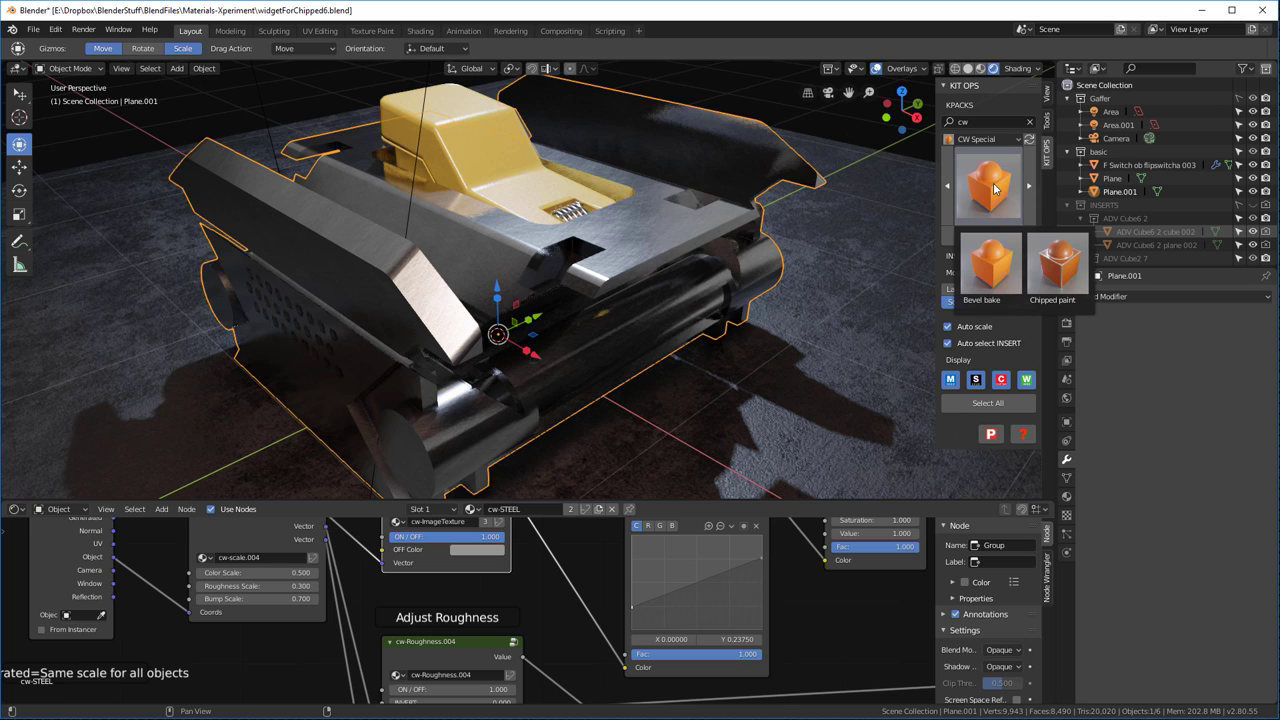
pyautogui.click(1003, 276)
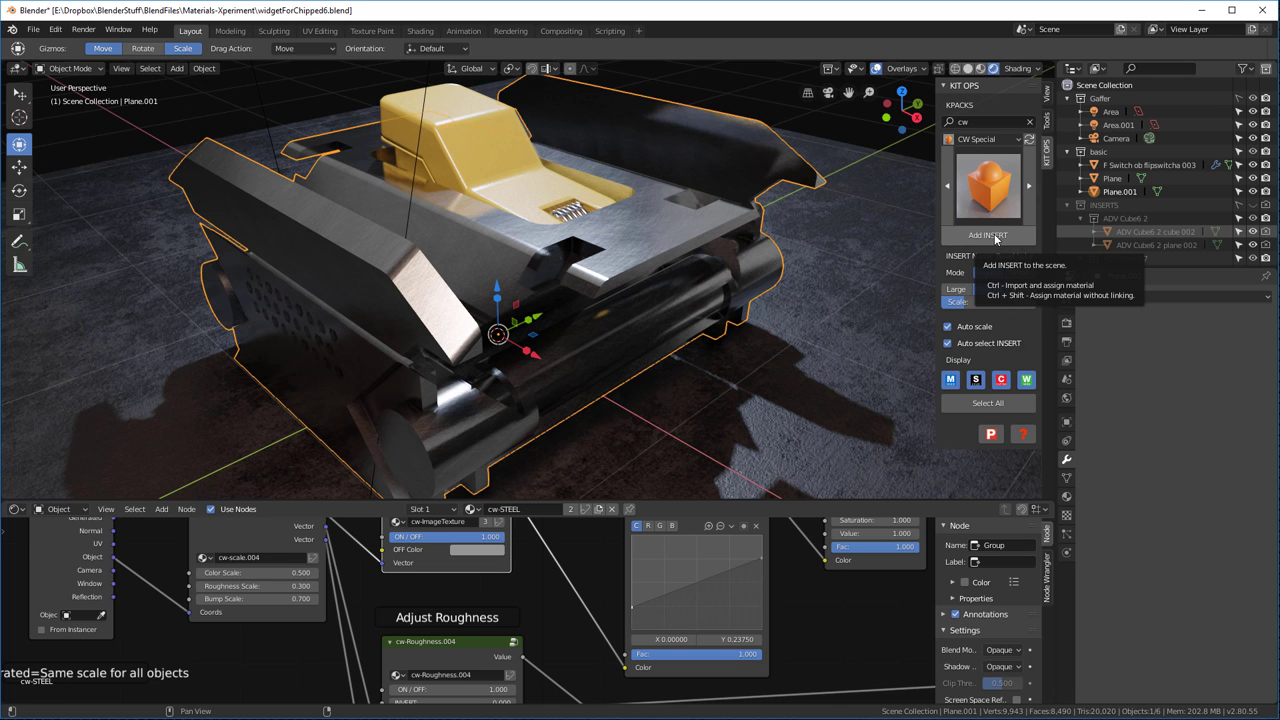
pyautogui.click(995, 237)
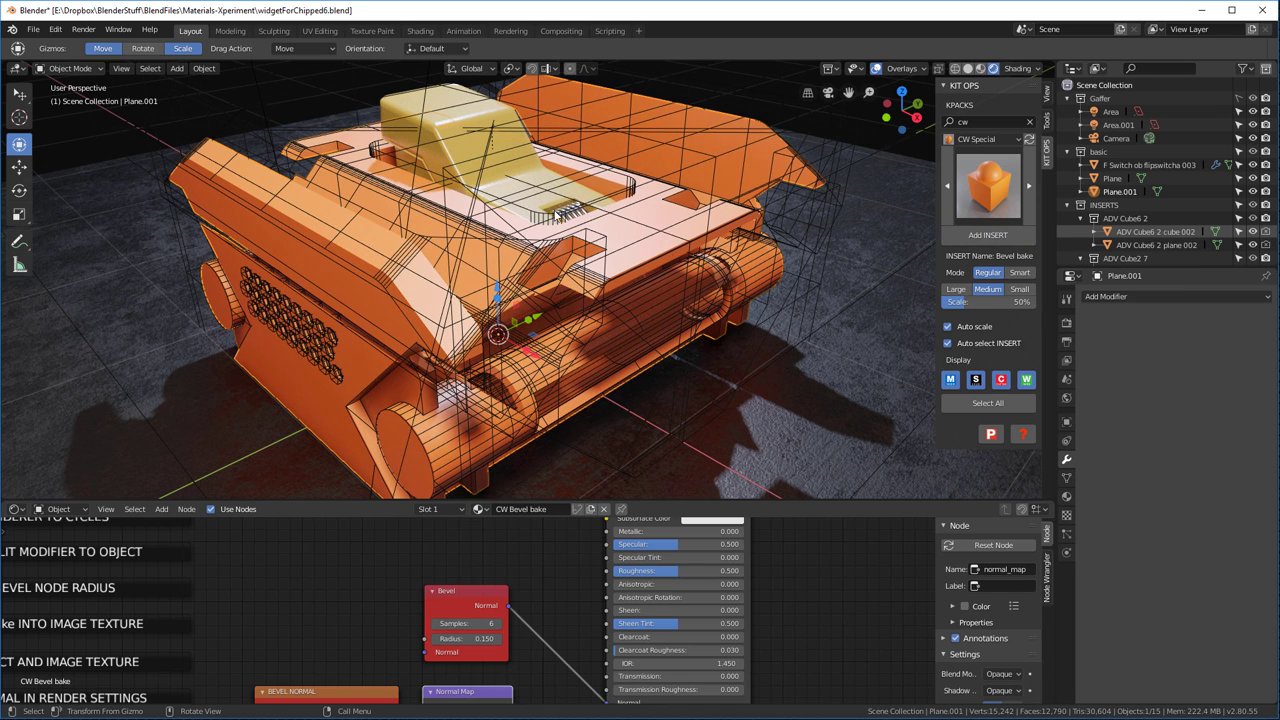
pyautogui.click(1266, 205)
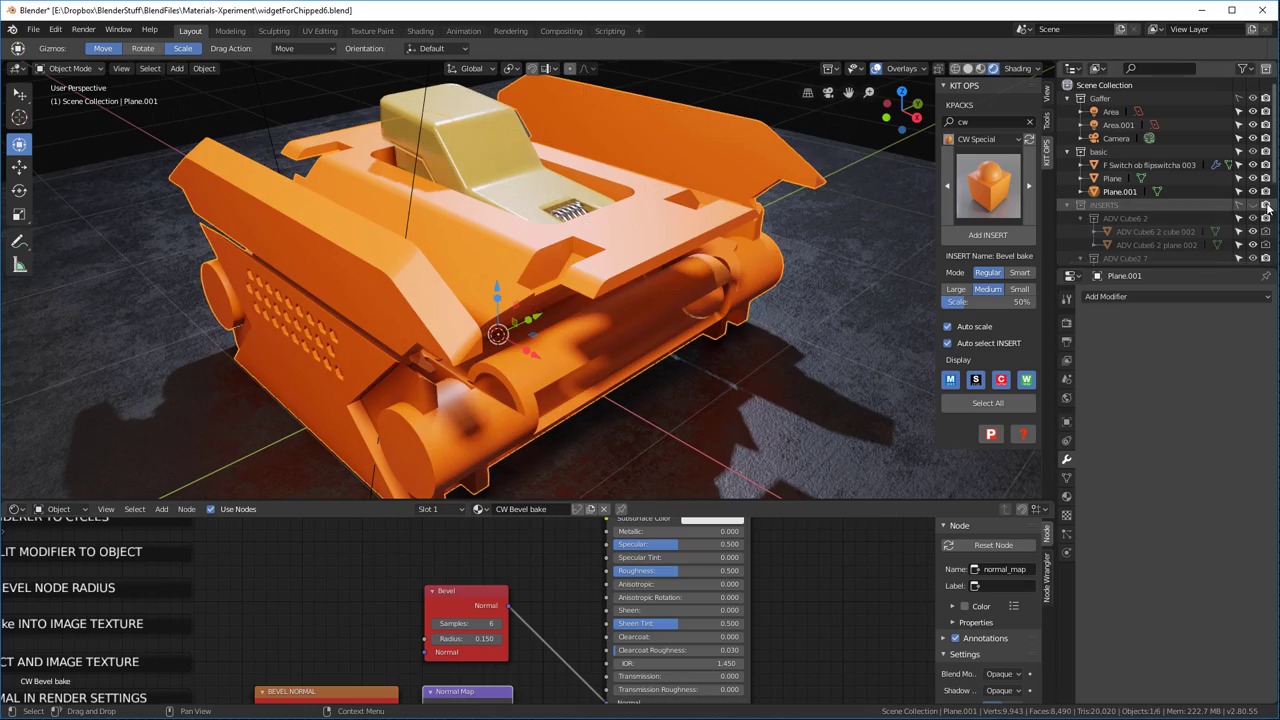
pyautogui.scroll(-1, 732, 203)
pyautogui.moveTo(730, 203)
pyautogui.mouseDown(button='middle')
pyautogui.moveTo(523, 196)
pyautogui.moveTo(448, 242)
pyautogui.moveTo(735, 210)
pyautogui.mouseUp(button='middle')
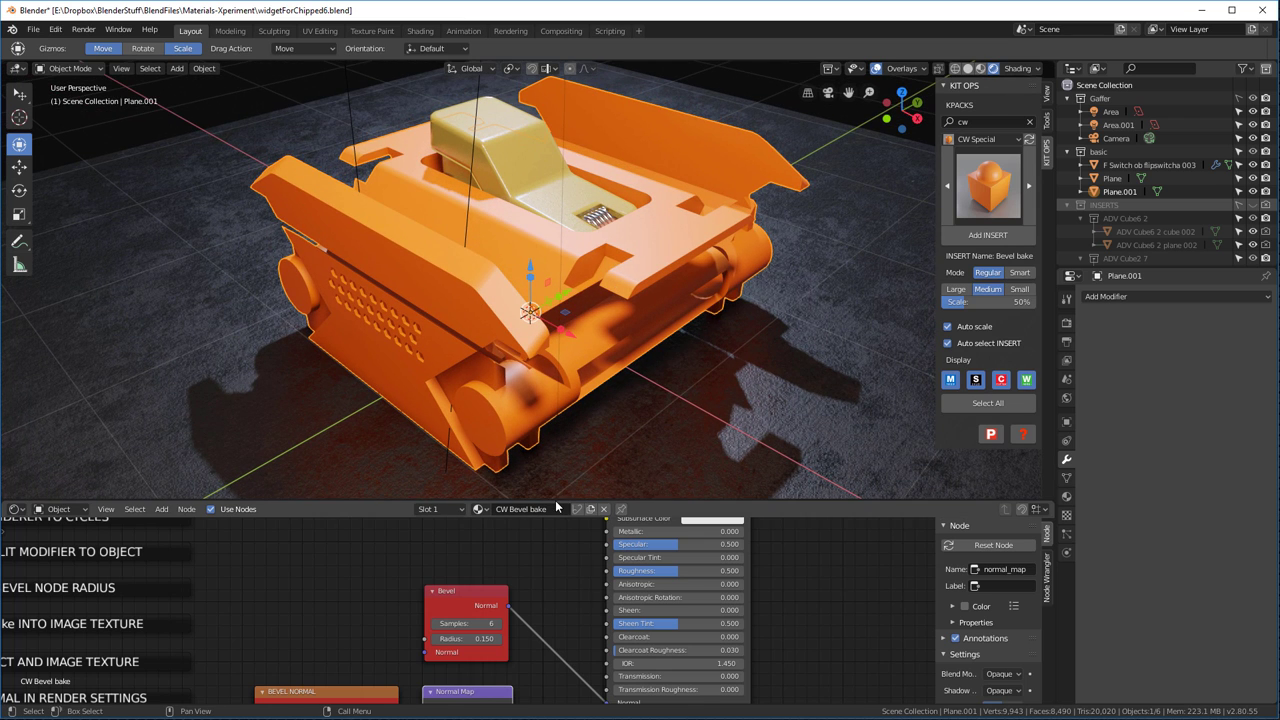
# Enlarge the node editor to review the Bevel bake material's full node setup and its numbered bake instructions
pyautogui.moveTo(554, 499); pyautogui.dragTo(554, 281)
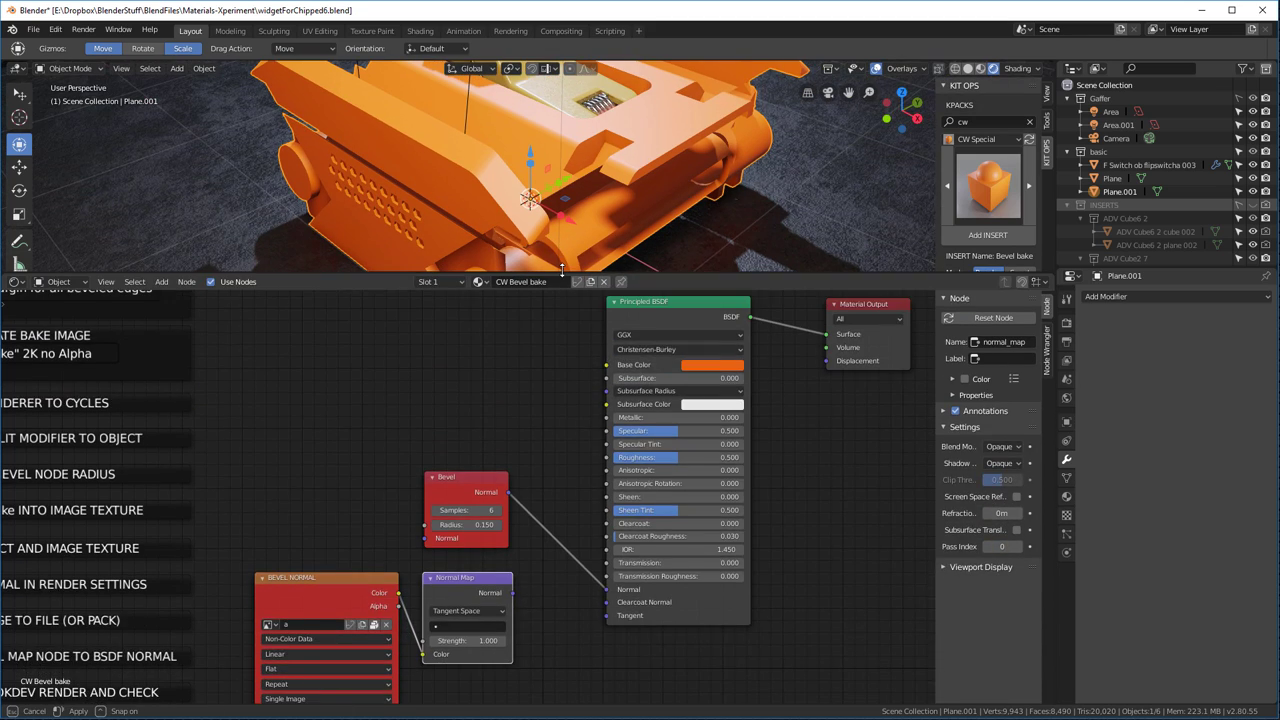
pyautogui.press('Home')
pyautogui.scroll(-1, 382, 377)
pyautogui.moveTo(405, 364); pyautogui.dragTo(460, 424, button='middle')
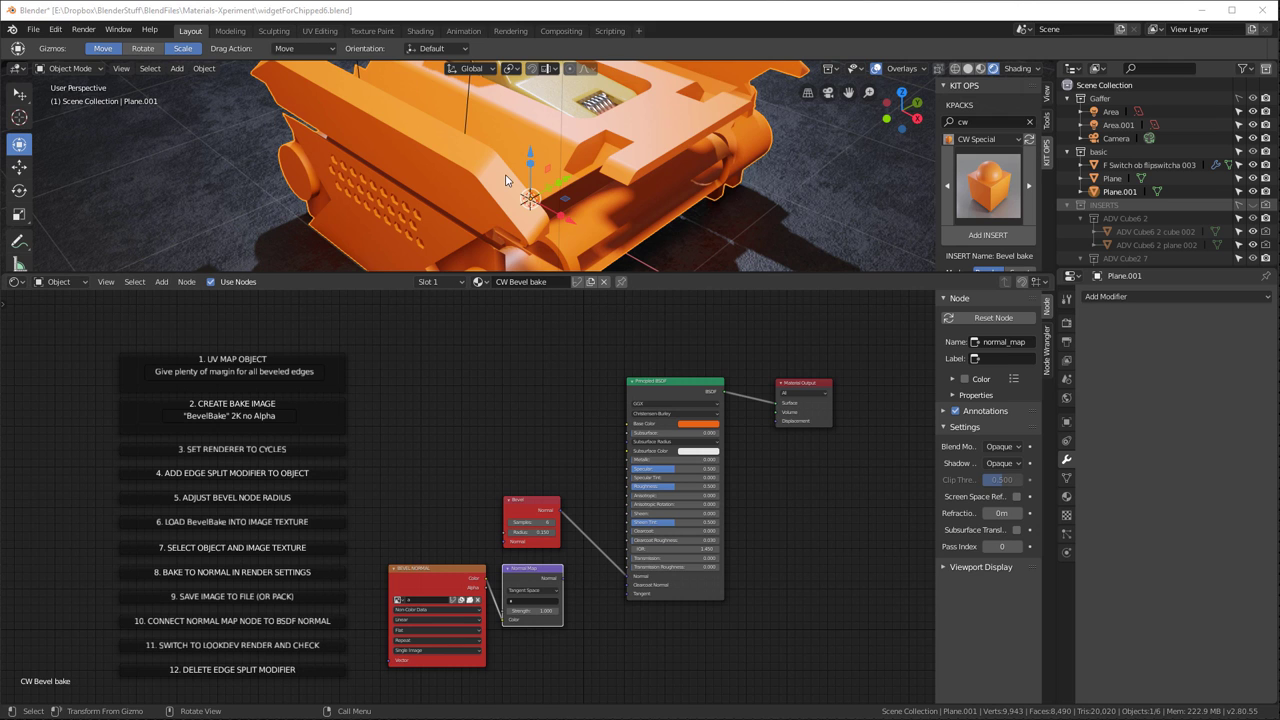
# Switch to the UV Editing workspace and display image "a" in full in the image editor
pyautogui.scroll(-5, 511, 172)
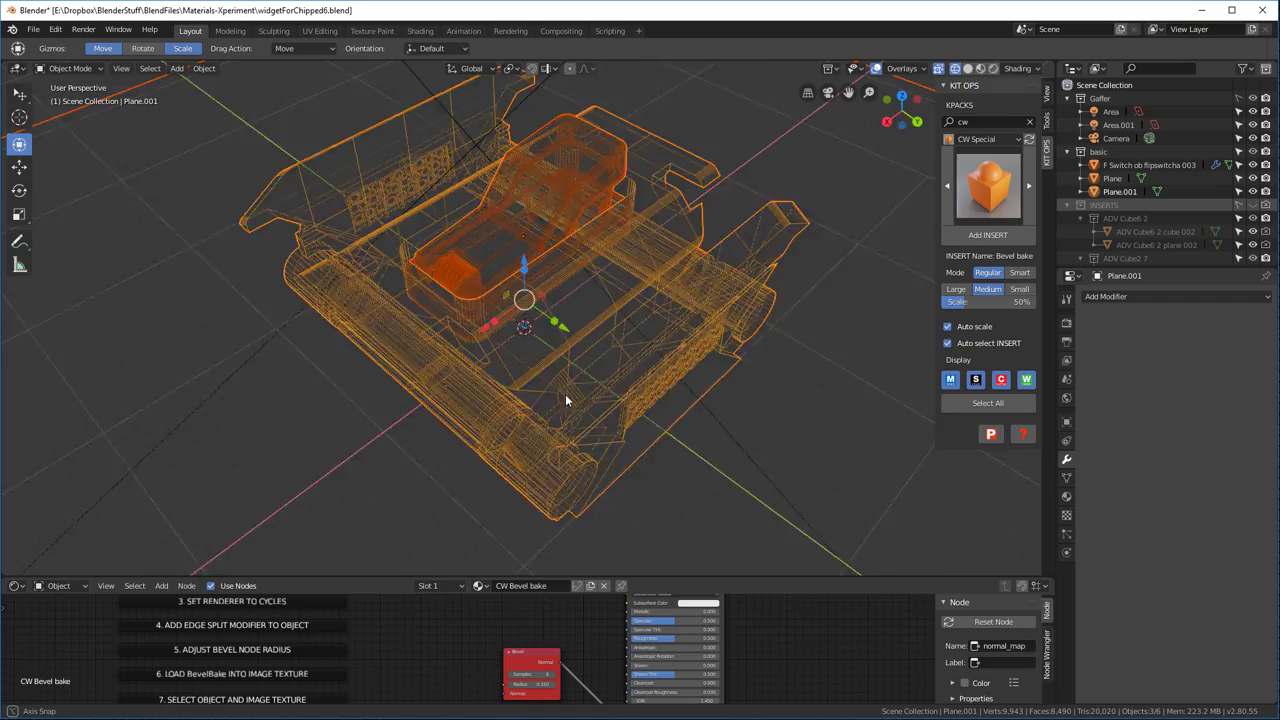
pyautogui.moveTo(565, 395); pyautogui.dragTo(630, 367, button='middle')
pyautogui.scroll(2, 586, 316)
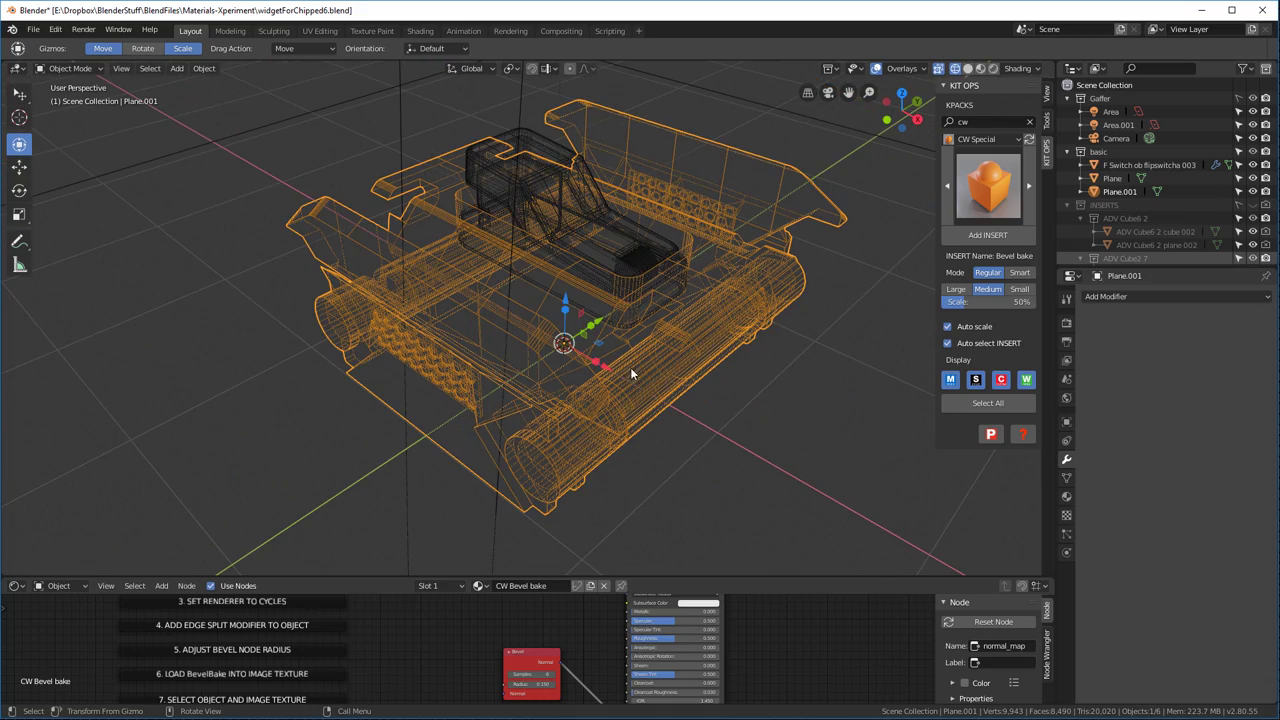
pyautogui.click(320, 31)
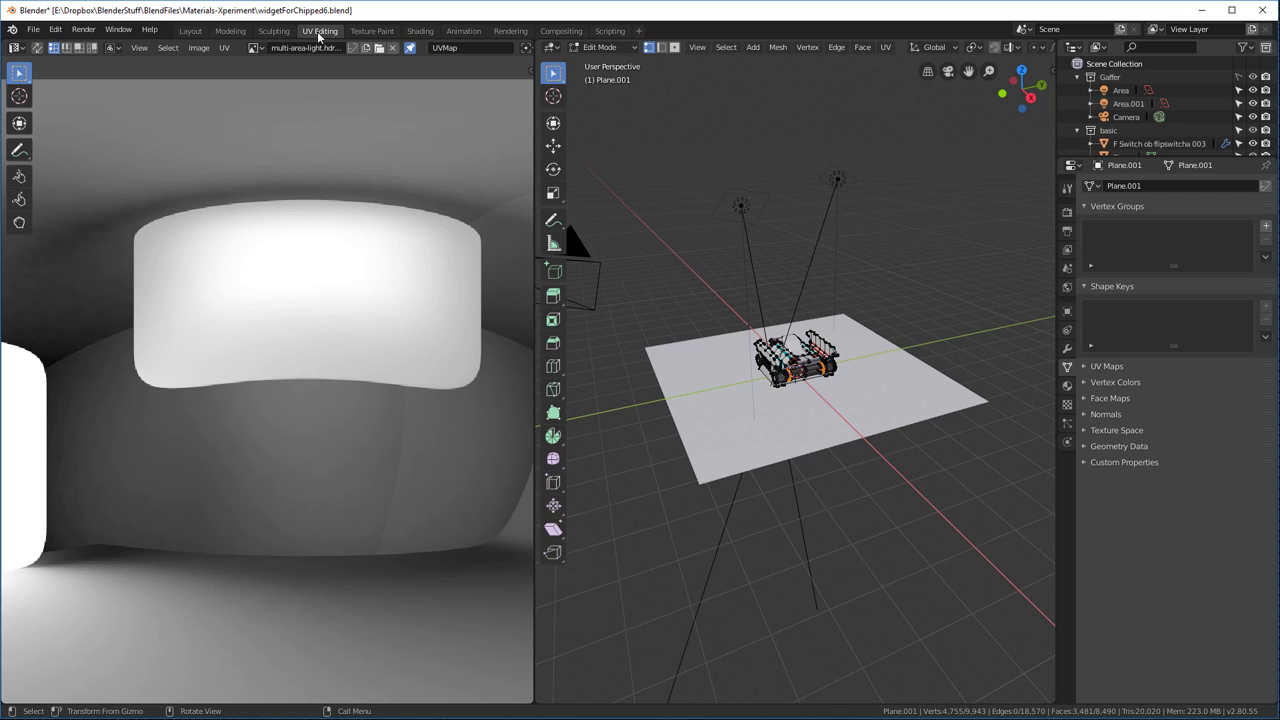
pyautogui.click(254, 47)
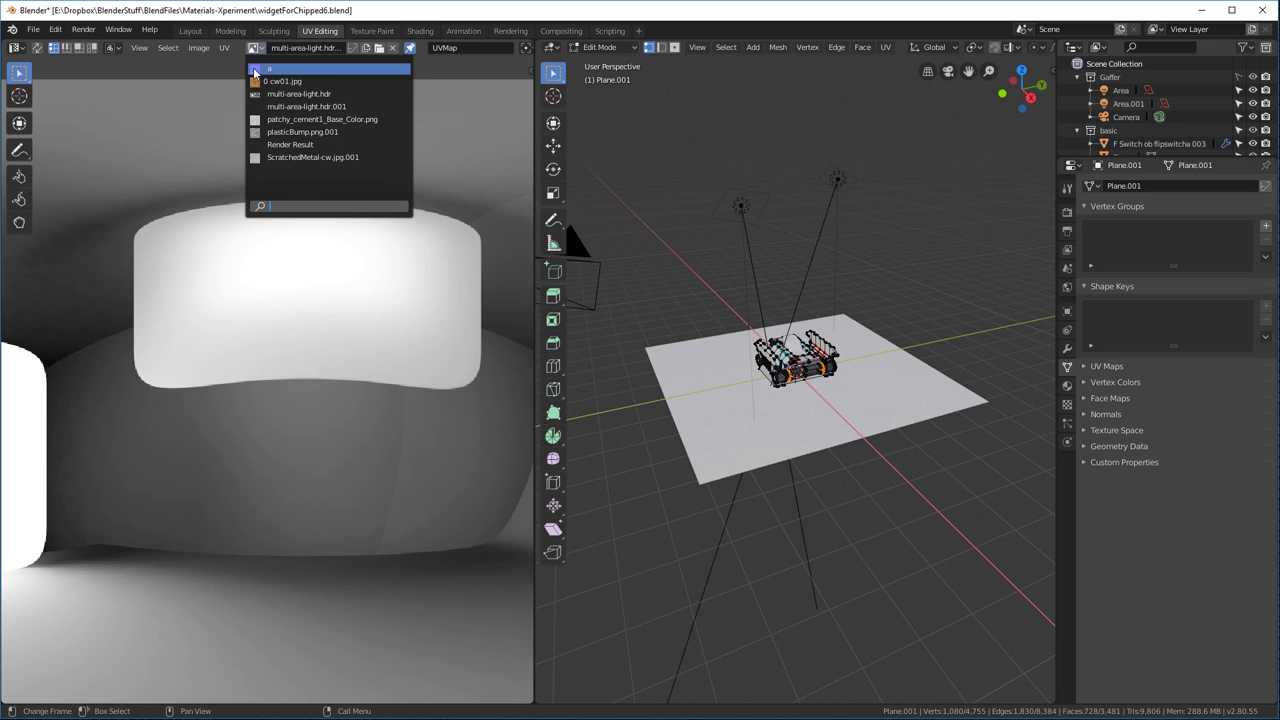
pyautogui.click(255, 69)
pyautogui.scroll(6, 814, 371)
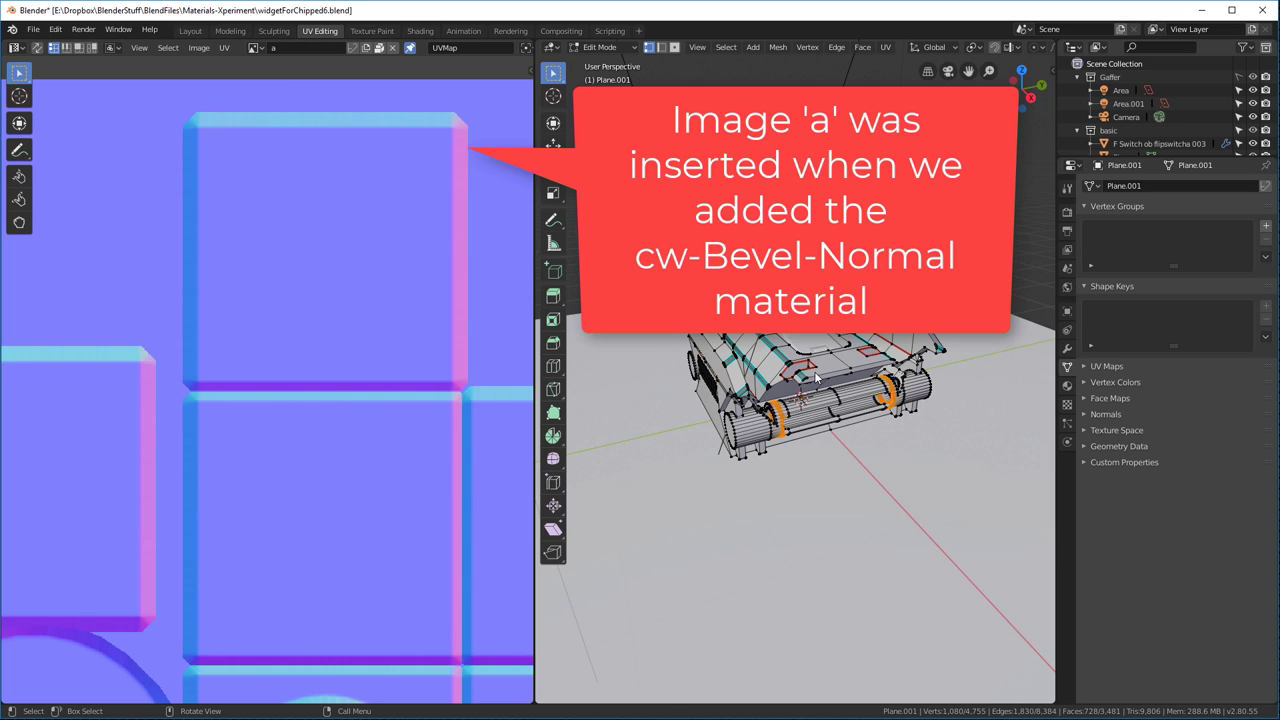
pyautogui.scroll(-8, 295, 388)
pyautogui.scroll(3, 304, 425)
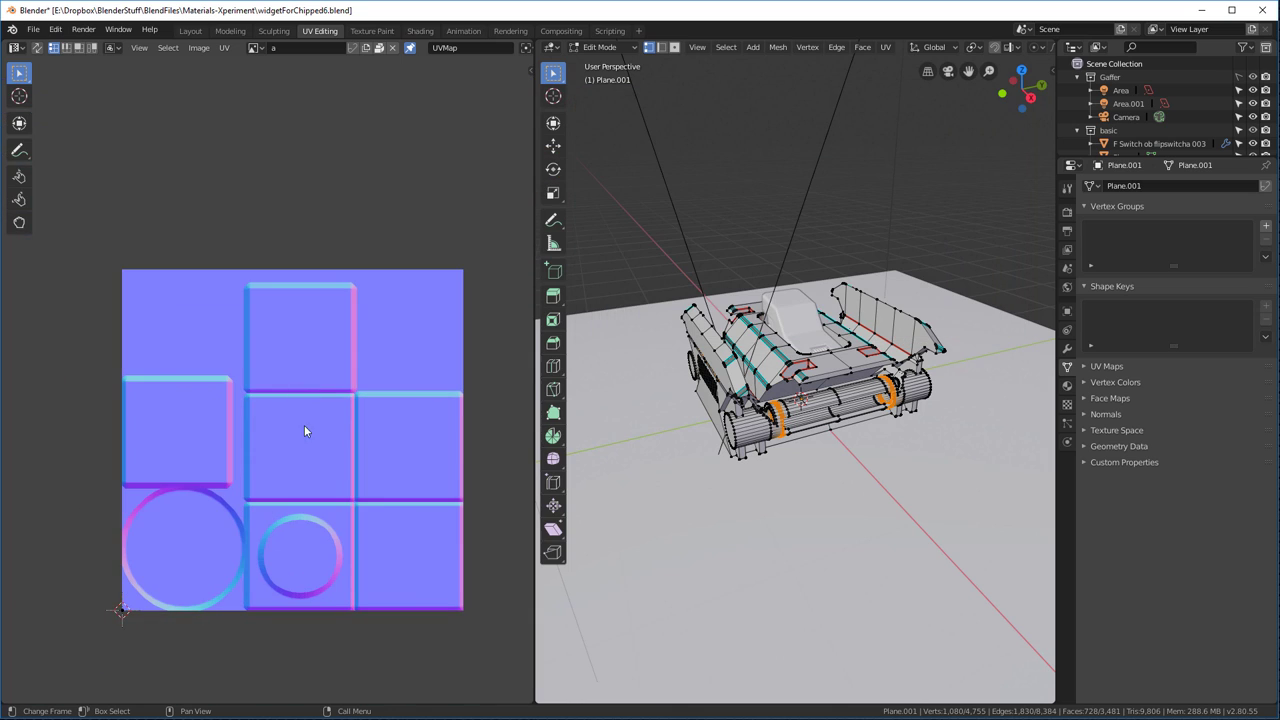
pyautogui.scroll(2, 270, 399)
pyautogui.scroll(-1, 306, 400)
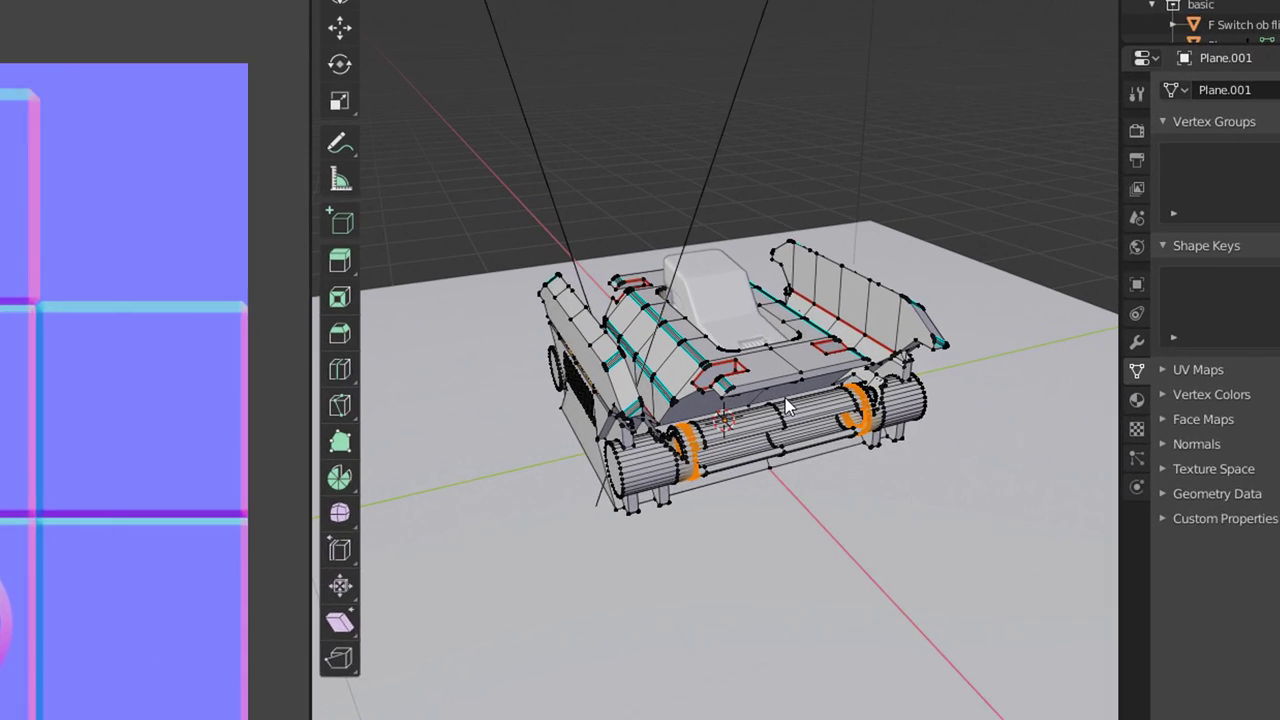
# Unwrap the entire vehicle body with Smart UV Project using an angle limit of 20 and an island margin of 0.15
pyautogui.press('a')
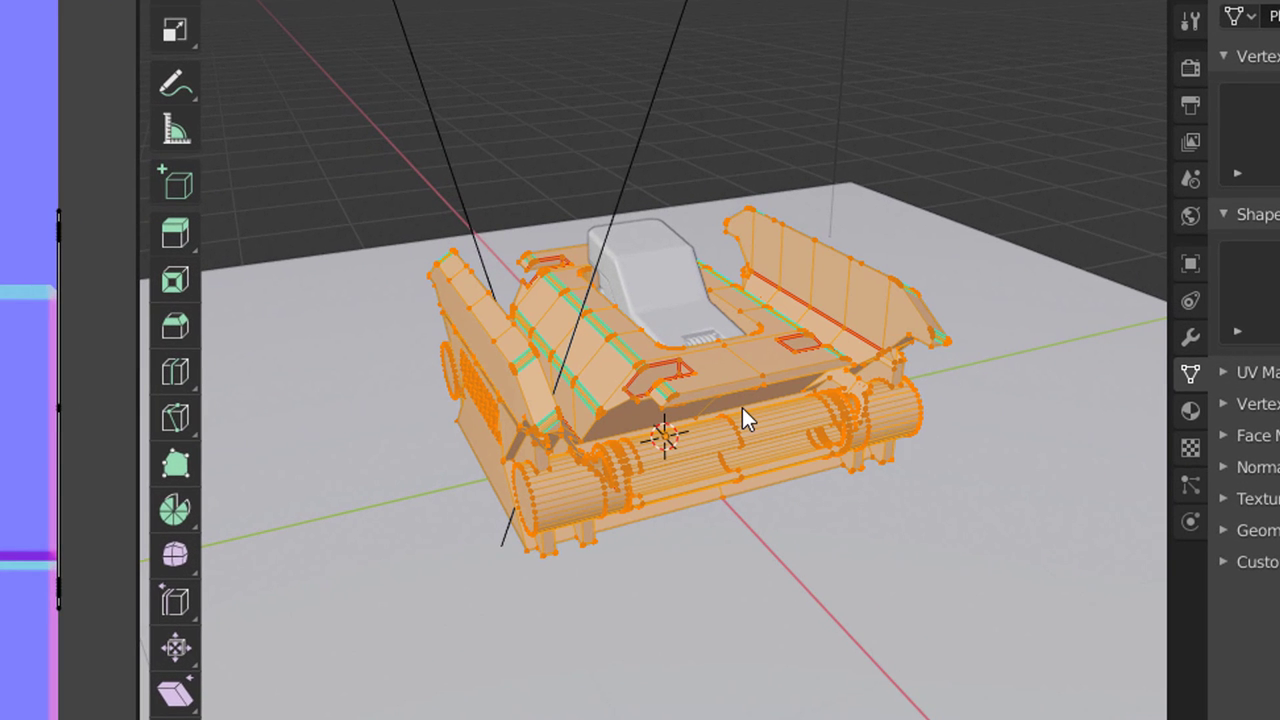
pyautogui.press('u')
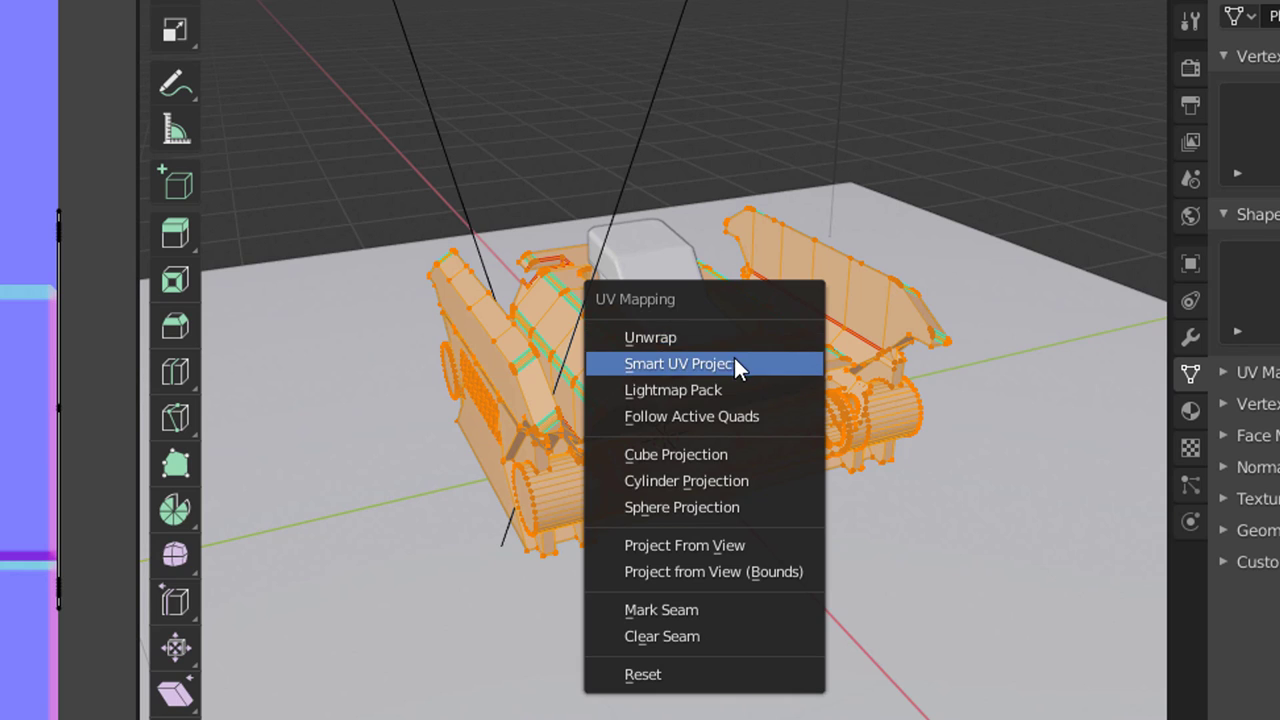
pyautogui.click(735, 357)
pyautogui.click(829, 392)
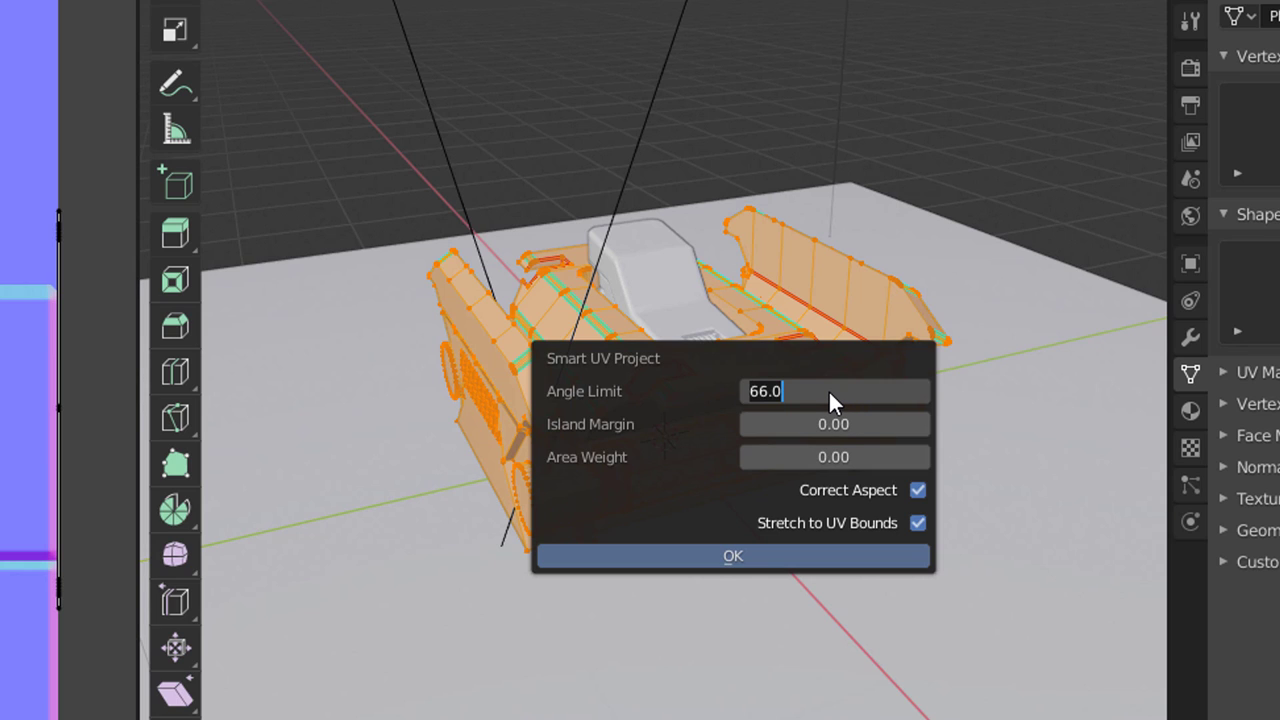
pyautogui.write('20')
pyautogui.press('Tab')
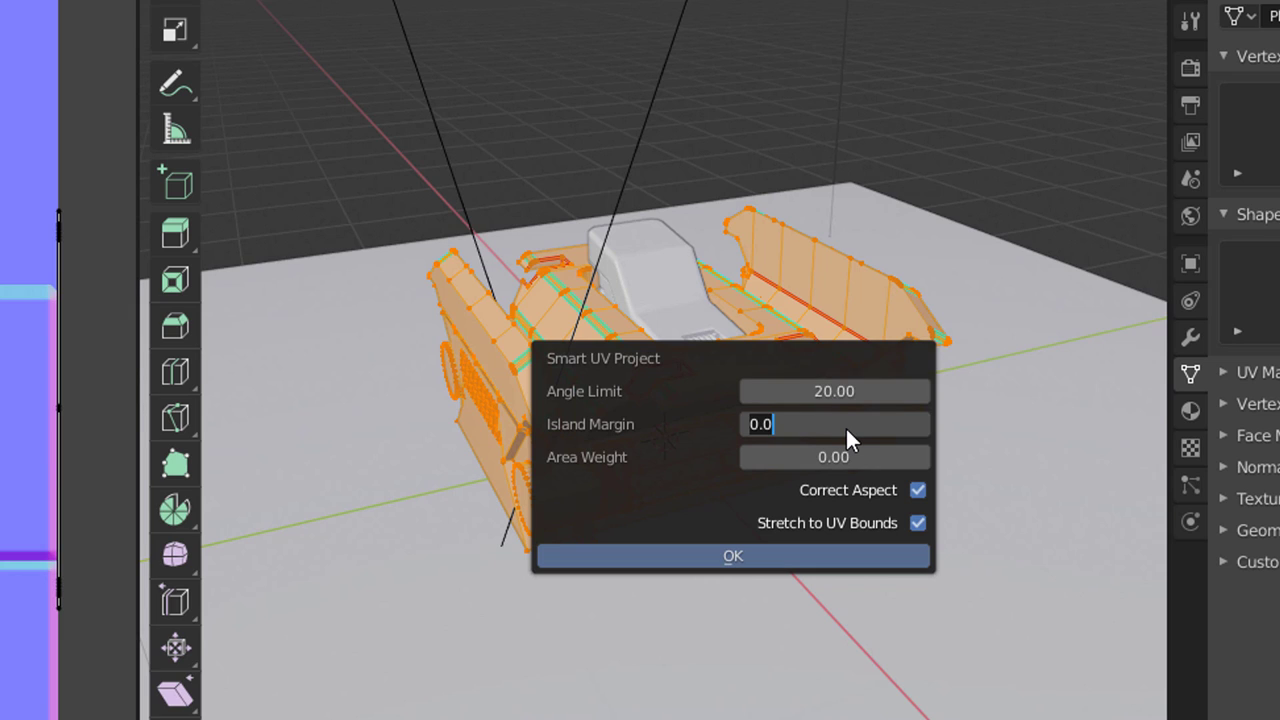
pyautogui.press('BackSpace')
pyautogui.write('.15')
pyautogui.press('Return')
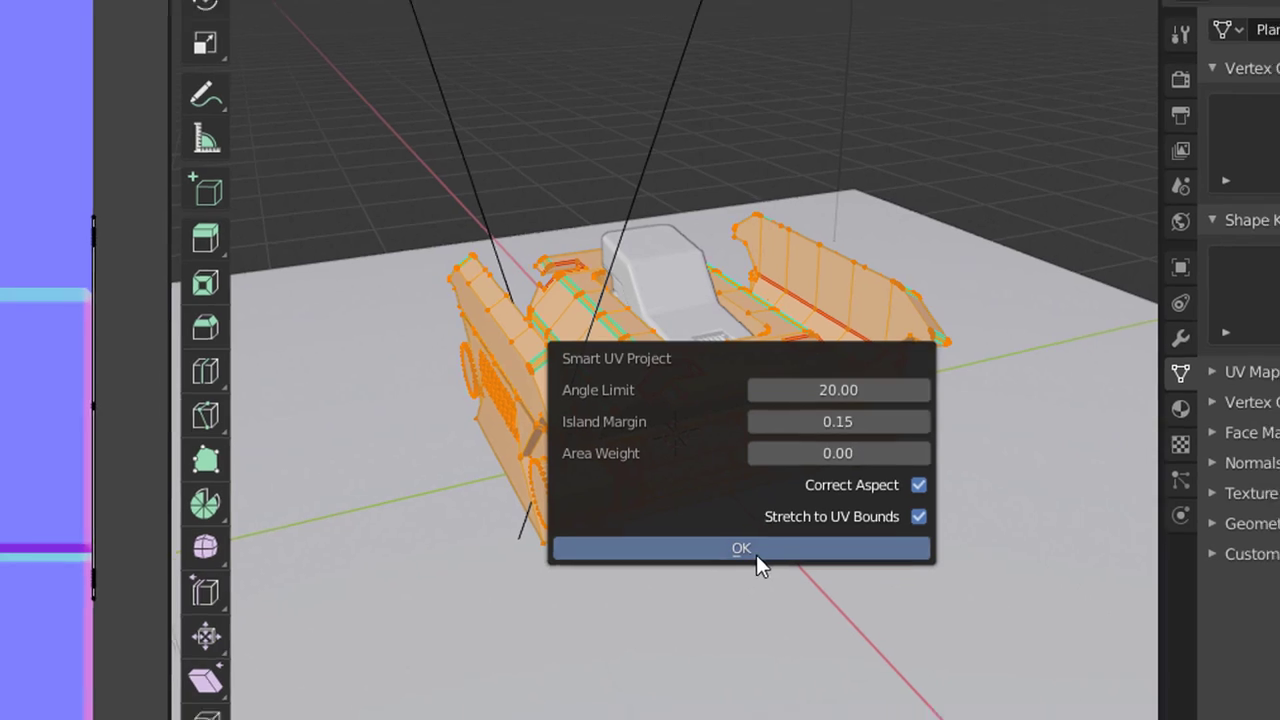
pyautogui.click(756, 555)
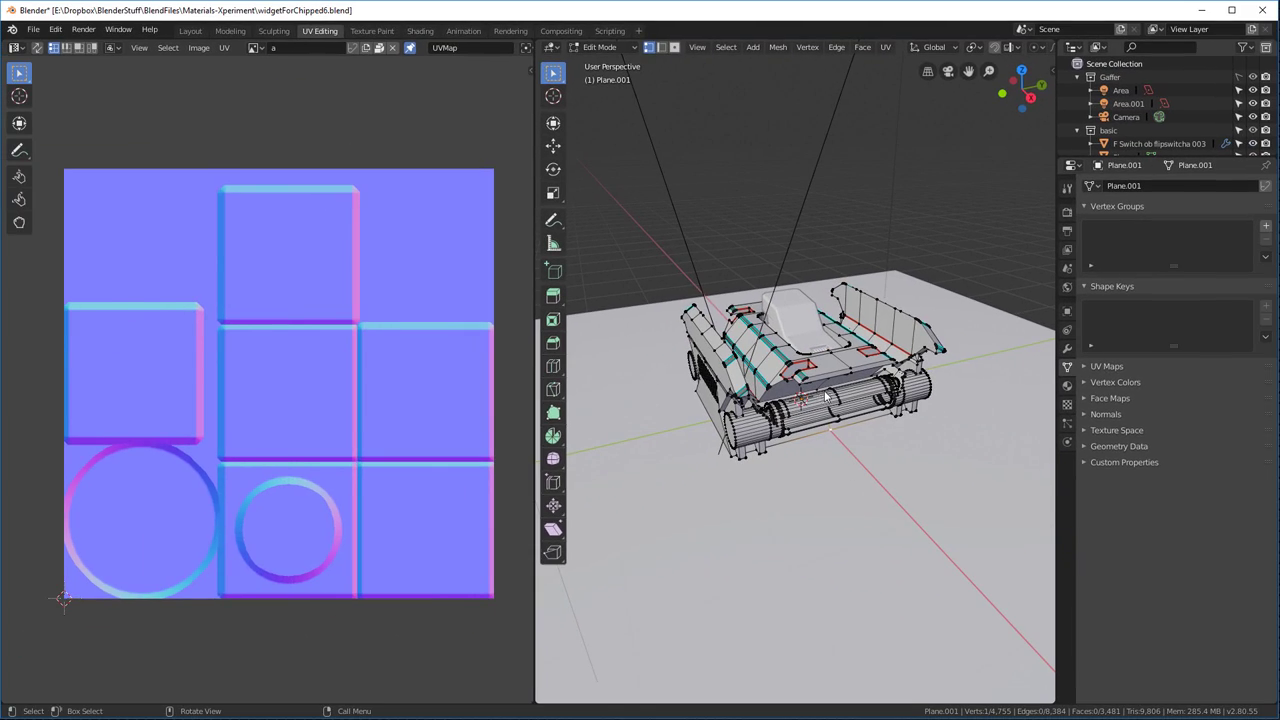
# Select the whole mesh to examine the spacing between its UV islands, and return to the Layout workspace
pyautogui.press('a')
pyautogui.scroll(5, 230, 307)
pyautogui.scroll(-2, 230, 307)
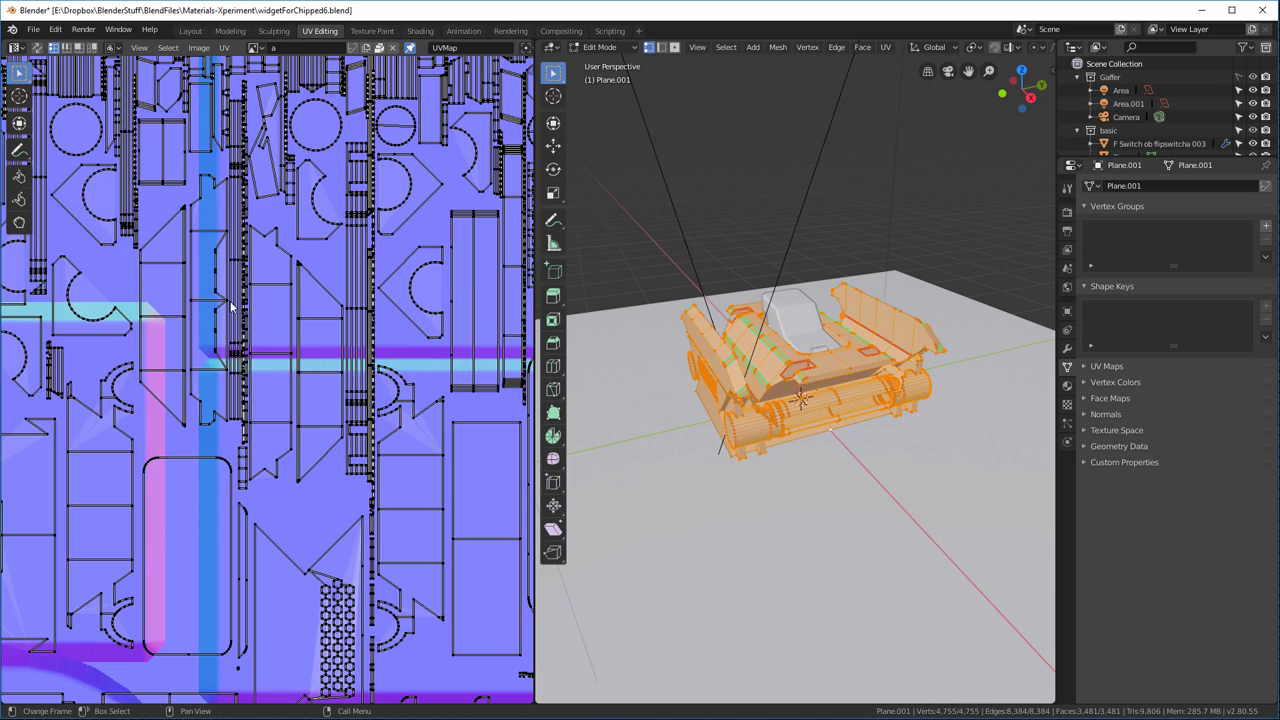
pyautogui.scroll(-2, 231, 307)
pyautogui.scroll(2, 452, 358)
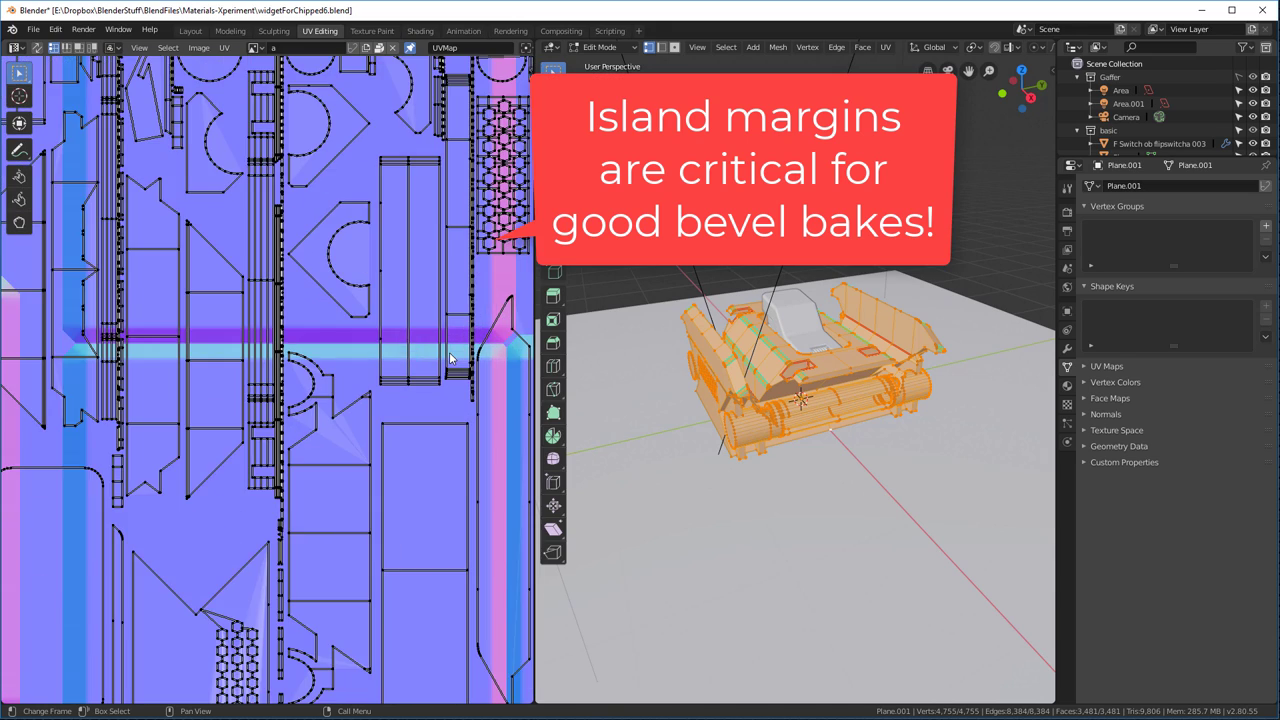
pyautogui.scroll(-4, 449, 357)
pyautogui.moveTo(450, 358); pyautogui.dragTo(356, 340, button='middle')
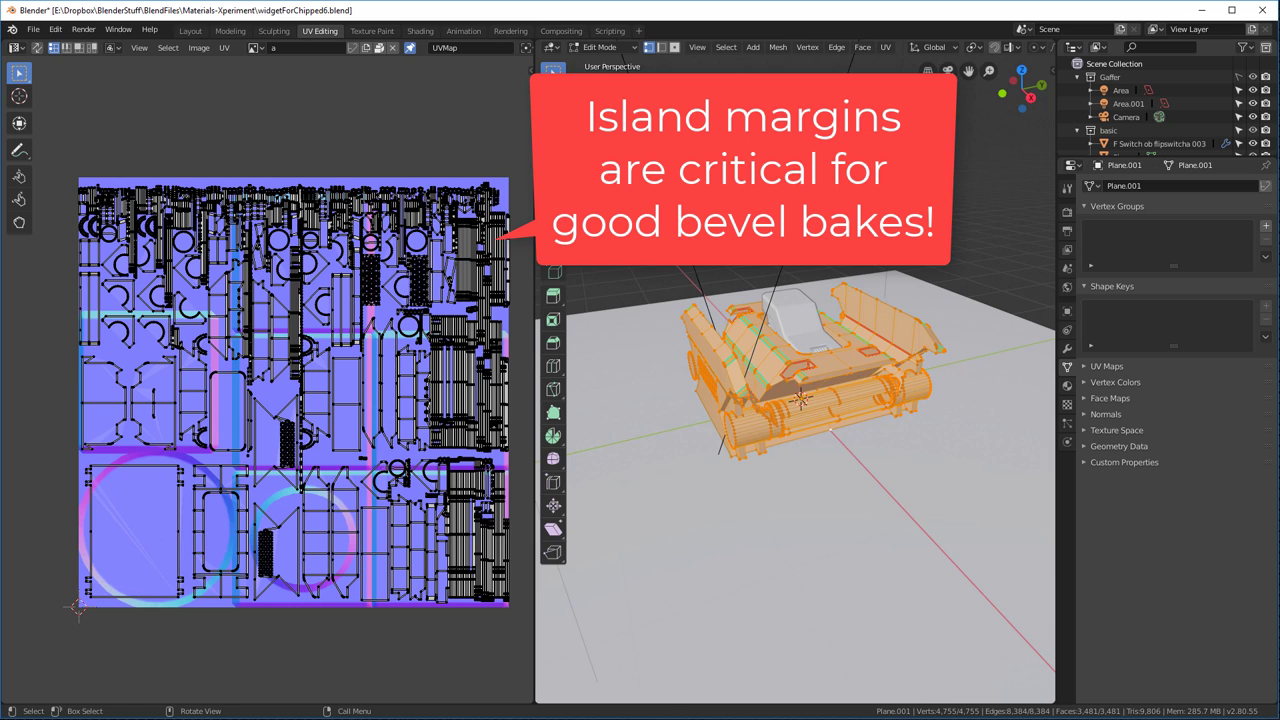
pyautogui.click(190, 31)
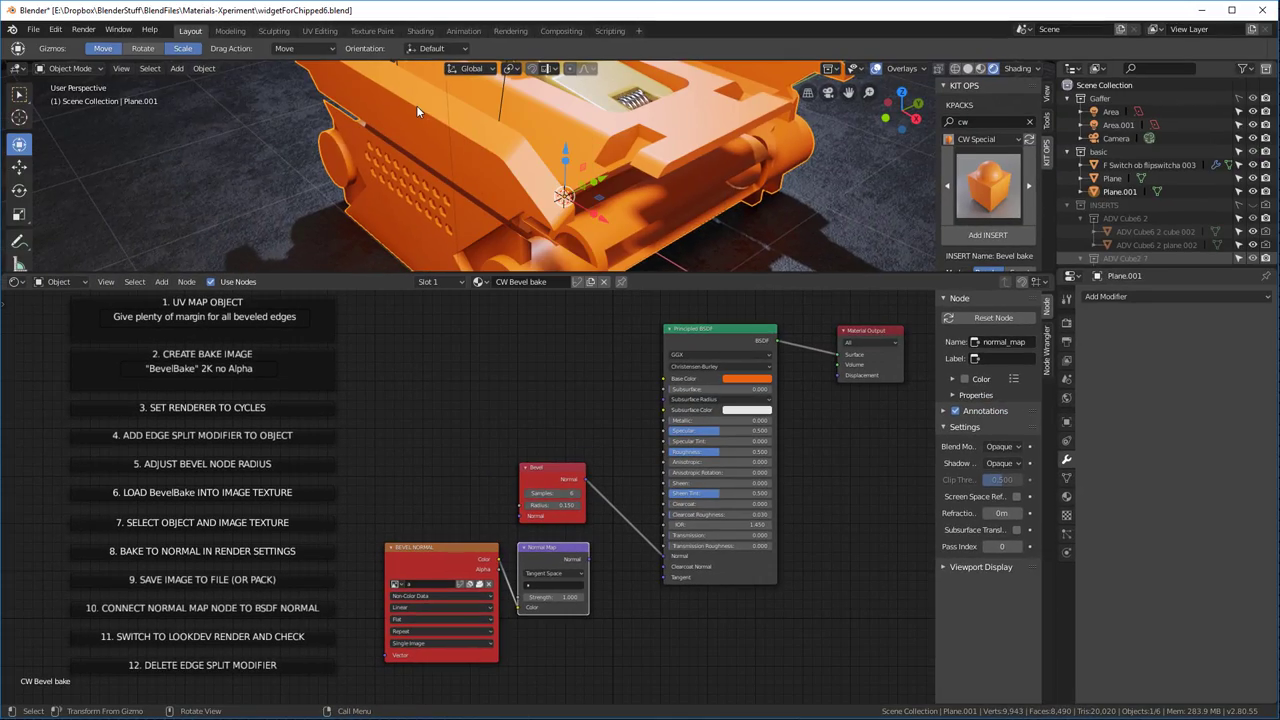
# Add an Edge Split modifier to the vehicle body and set the render engine to Cycles
pyautogui.click(1102, 296)
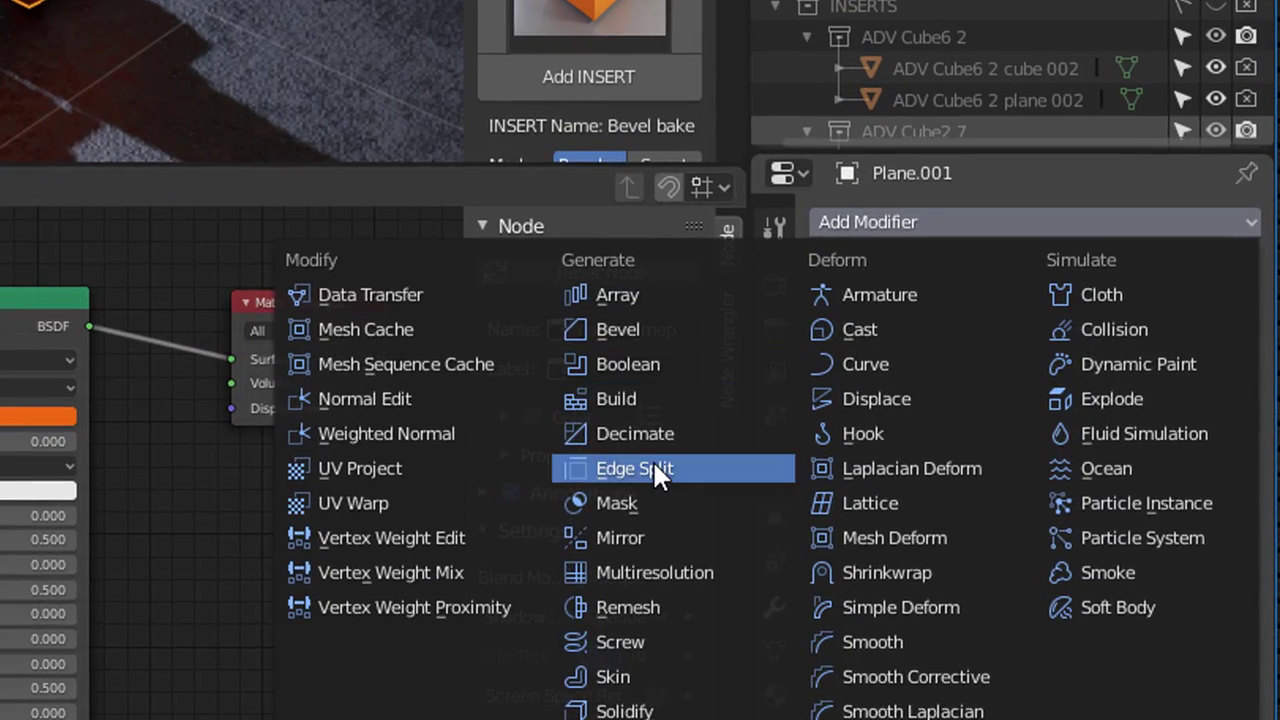
pyautogui.click(815, 436)
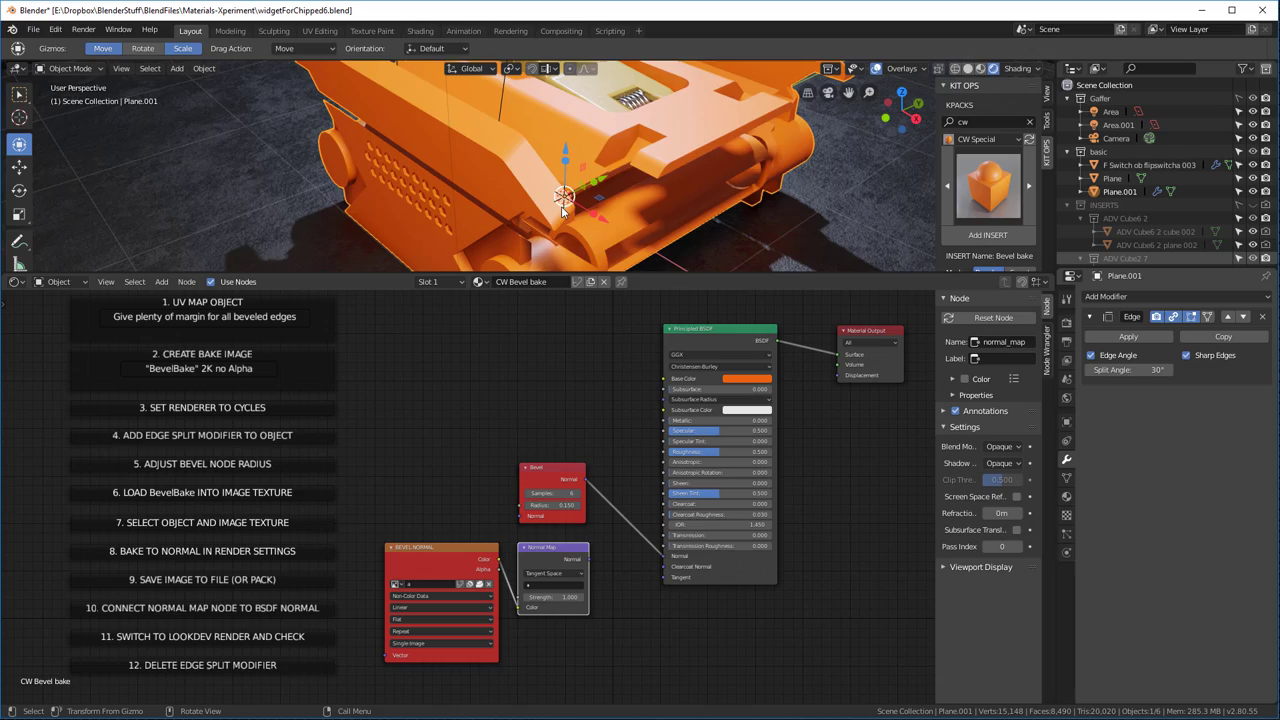
pyautogui.scroll(-3, 563, 178)
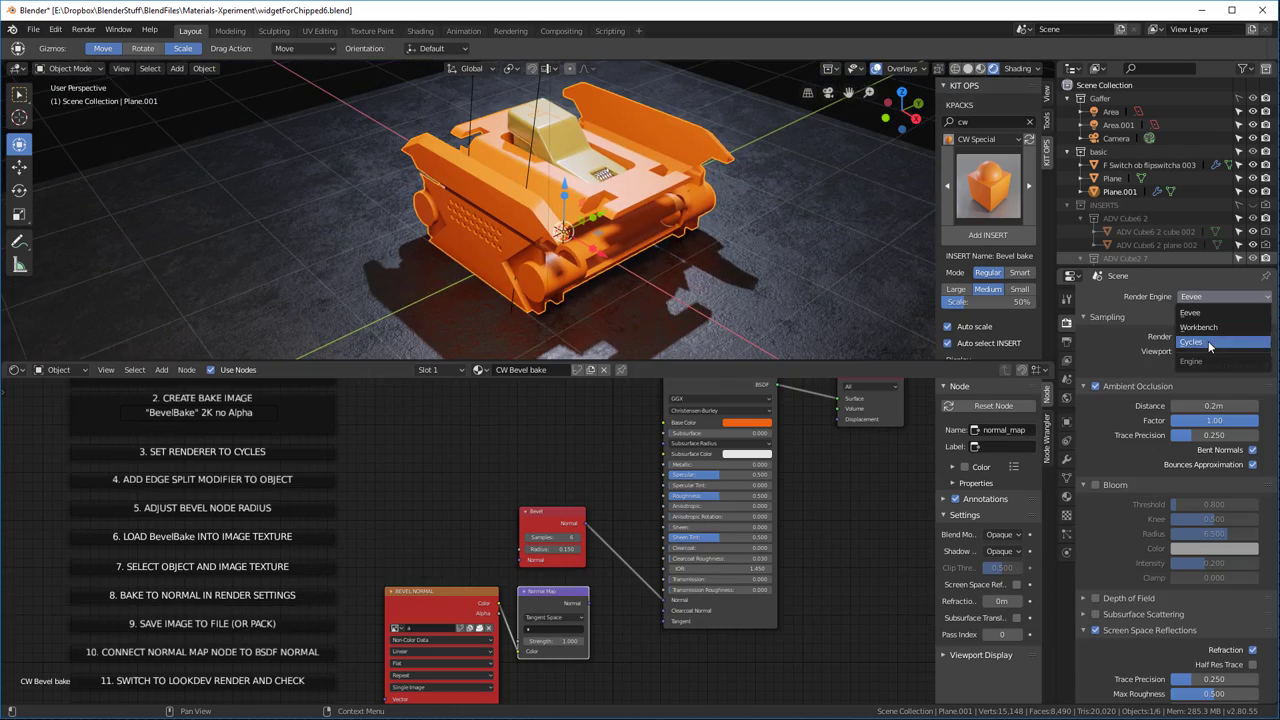
pyautogui.click(1209, 342)
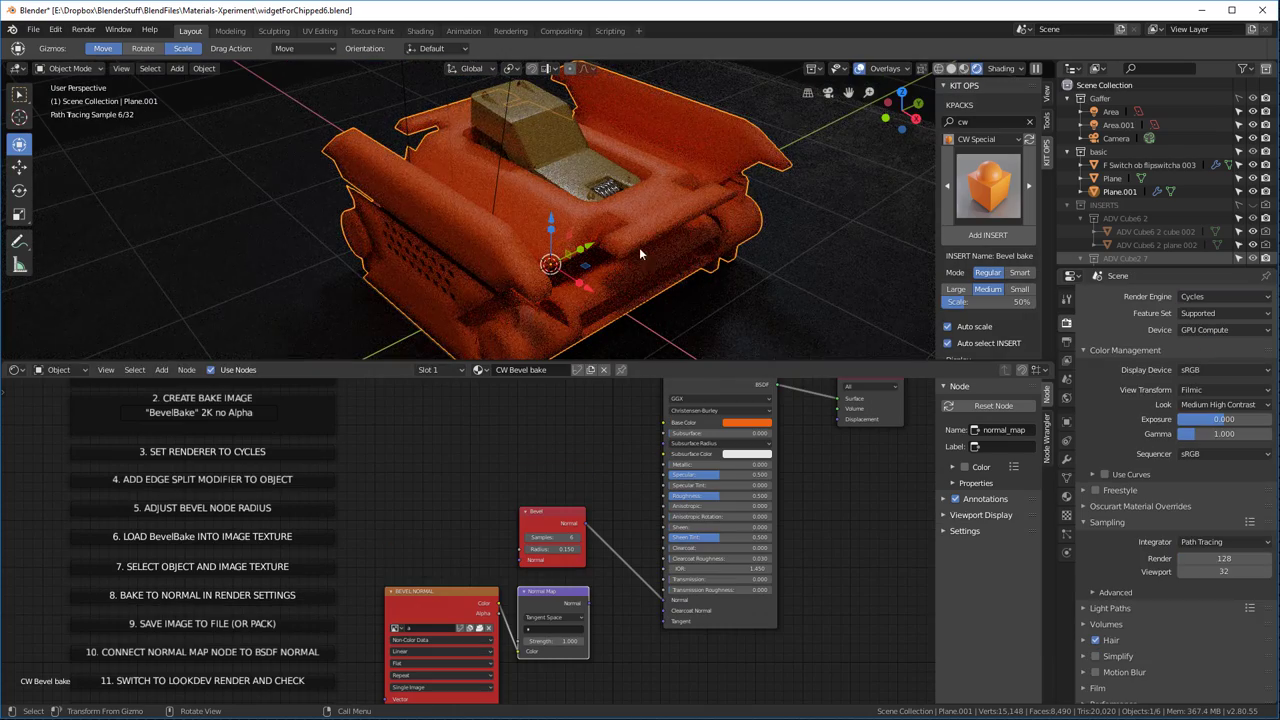
# Set the Bevel node's radius to 0.01 and inspect the rounded edges on the vehicle body
pyautogui.moveTo(640, 248); pyautogui.dragTo(645, 236, button='middle')
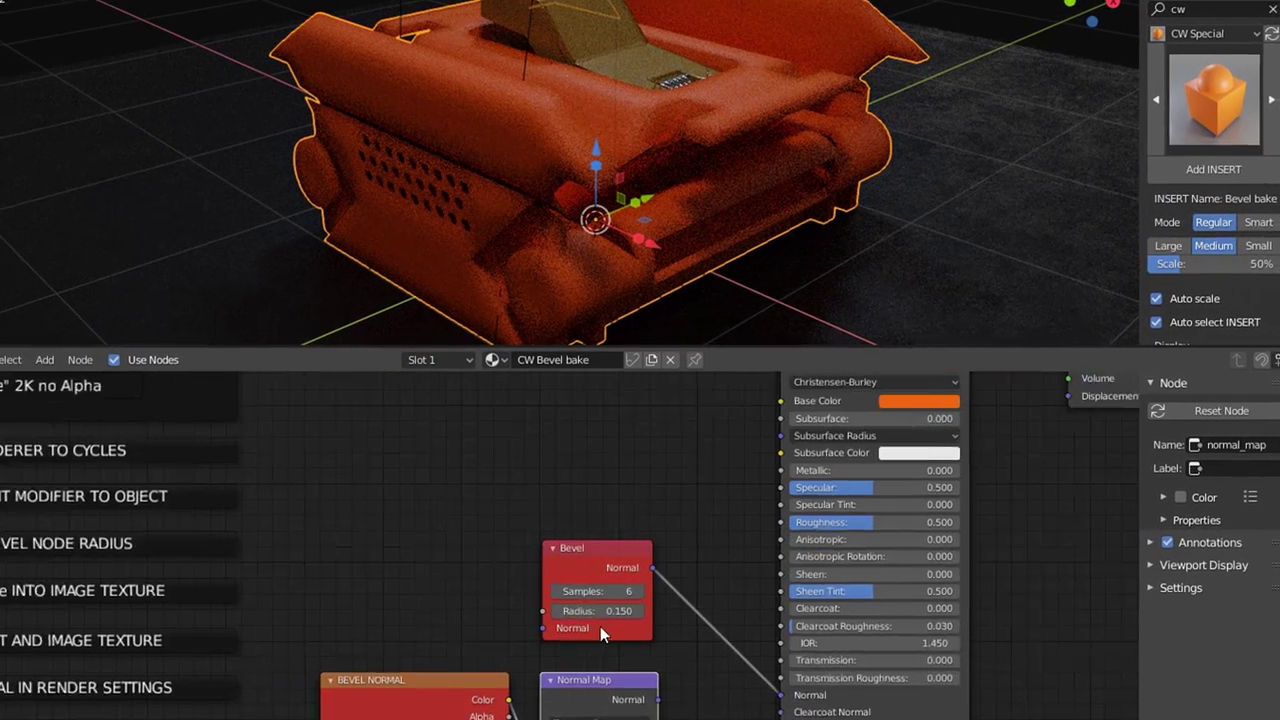
pyautogui.click(628, 608)
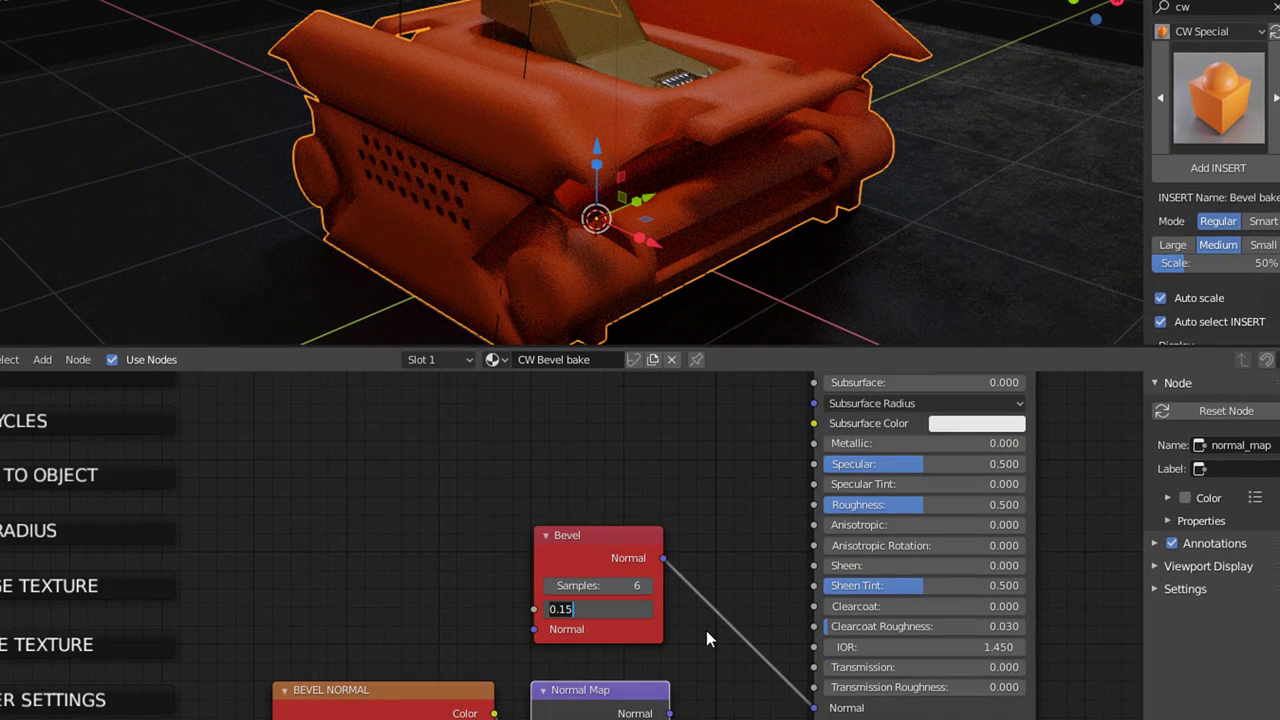
pyautogui.write('0.01')
pyautogui.press('Return')
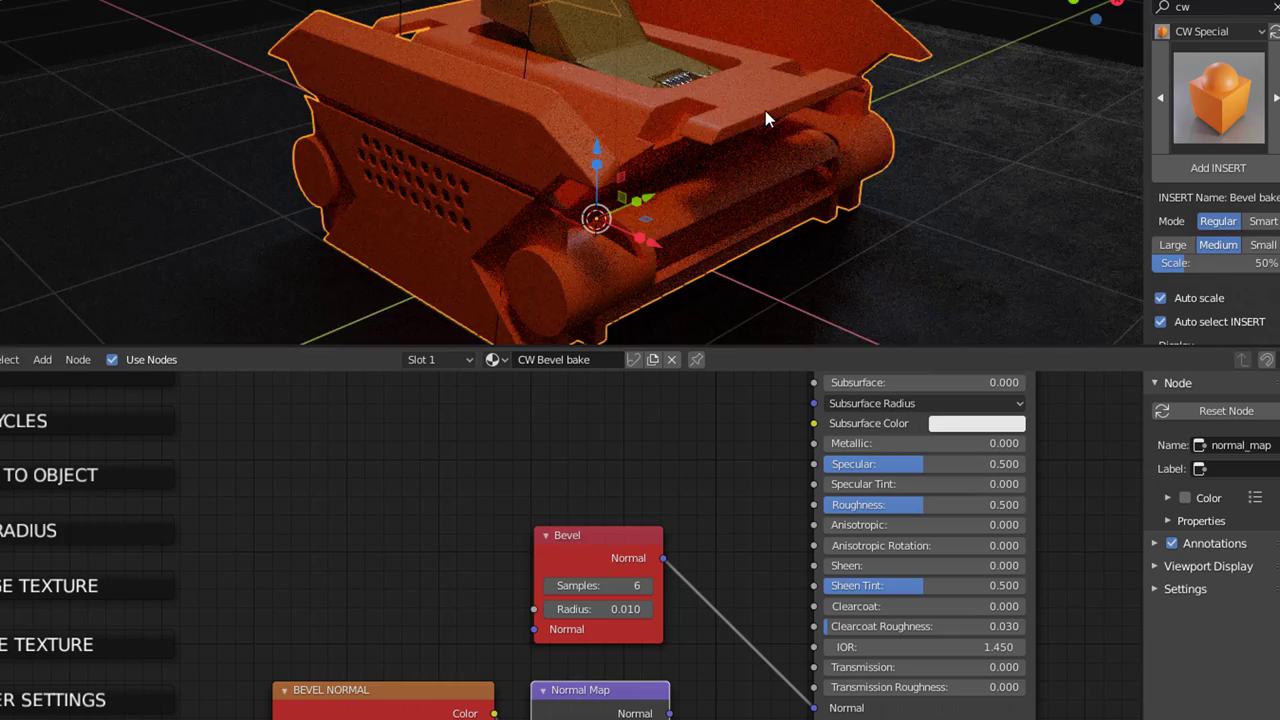
pyautogui.scroll(4, 766, 110)
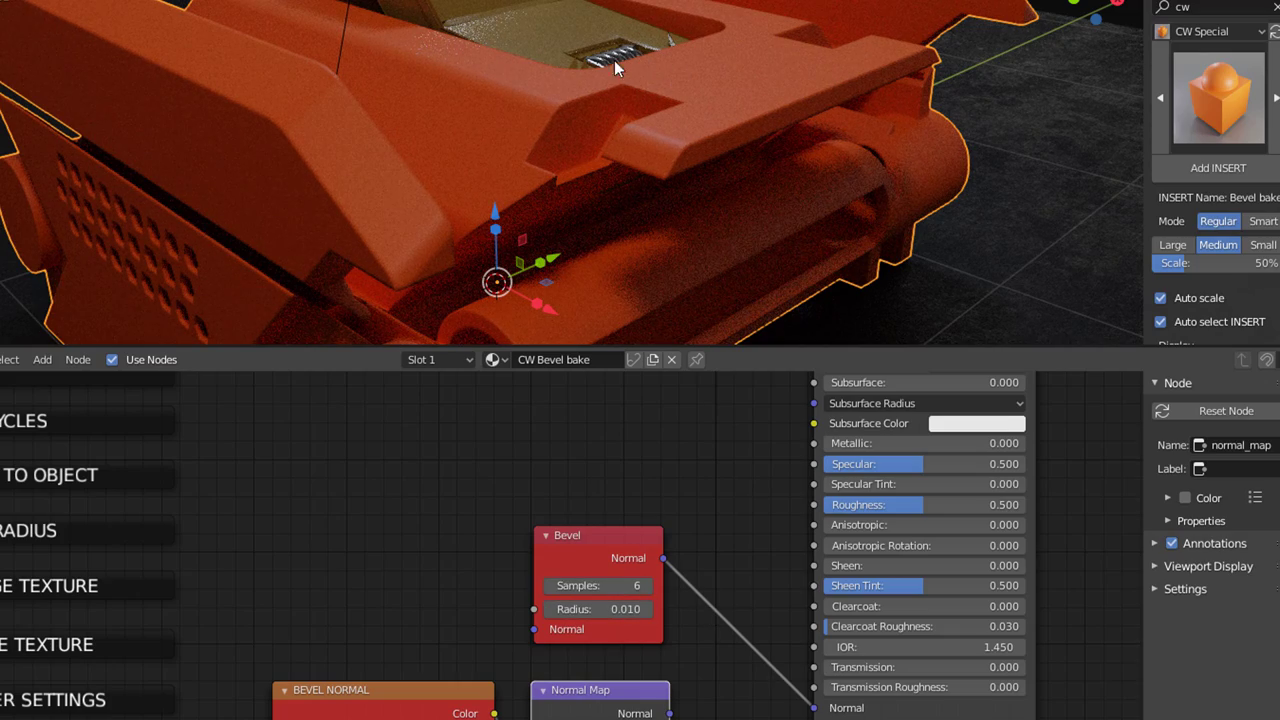
pyautogui.scroll(-1, 828, 60)
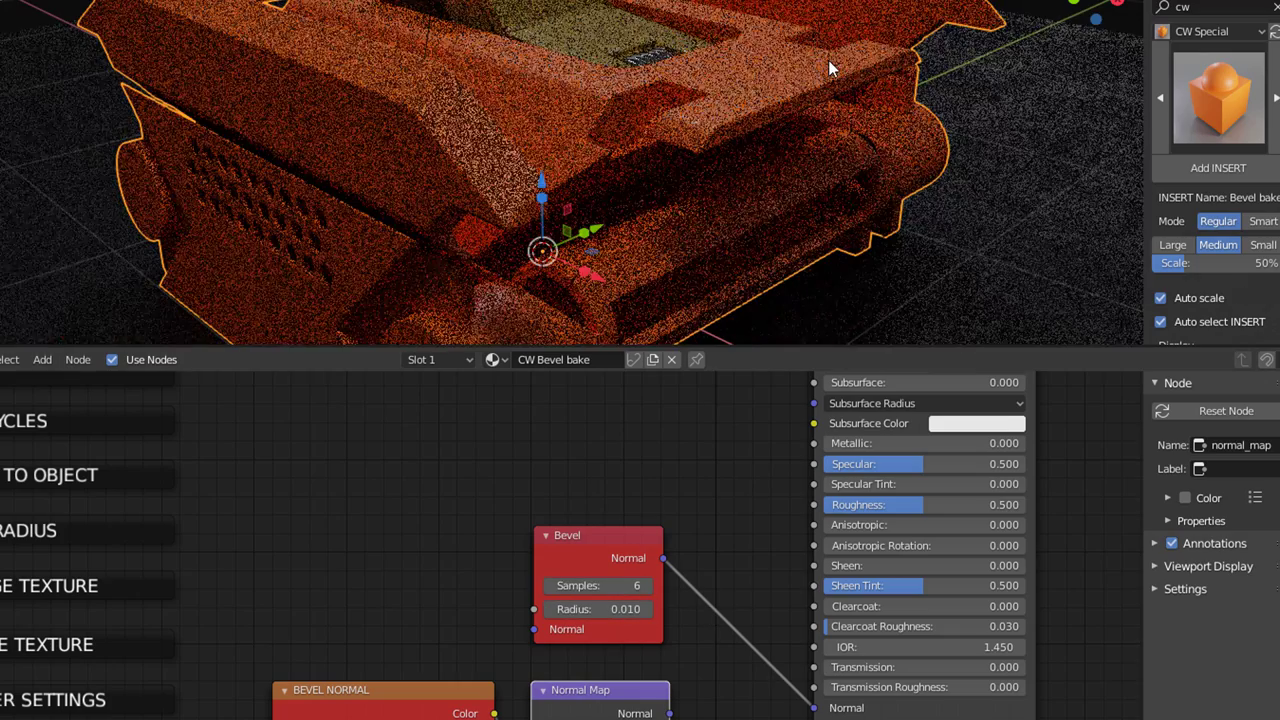
# Select the BEVEL NORMAL texture node holding image "a" and bake to it with the bake type set to Normal
pyautogui.moveTo(417, 495); pyautogui.dragTo(602, 463, button='middle')
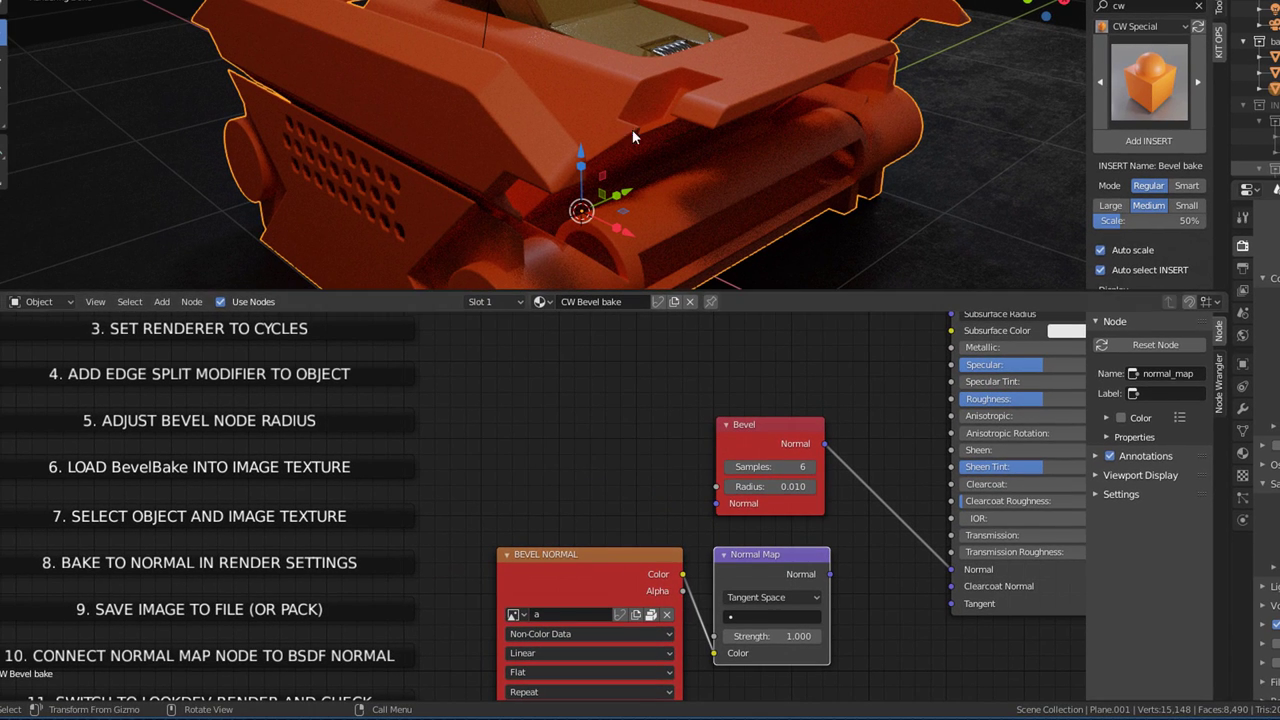
pyautogui.click(618, 558)
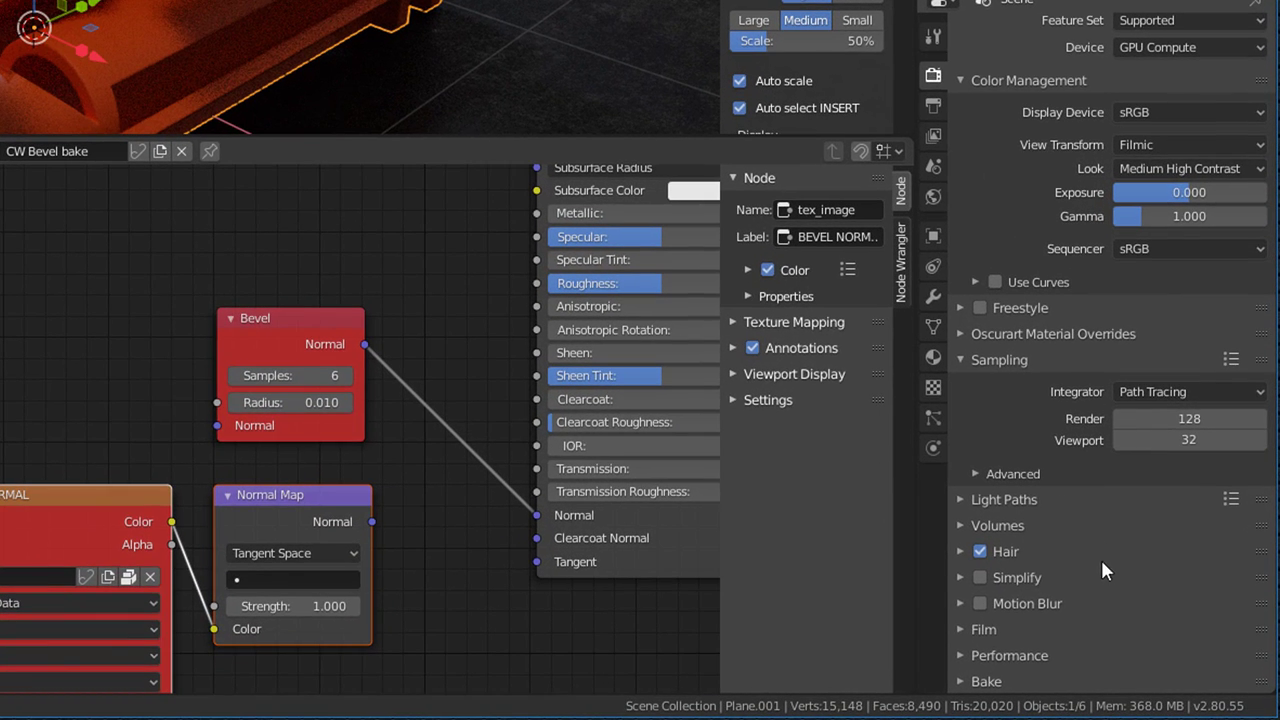
pyautogui.click(957, 686)
pyautogui.scroll(-8, 1077, 530)
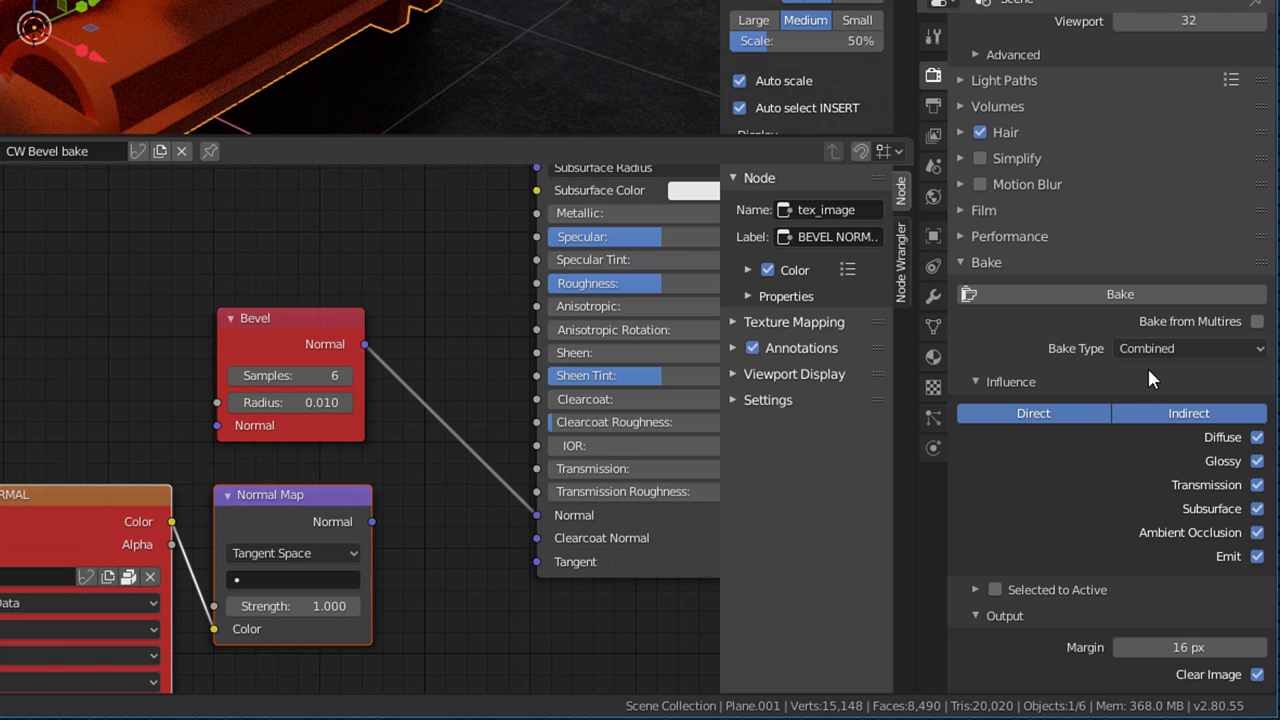
pyautogui.click(1130, 349)
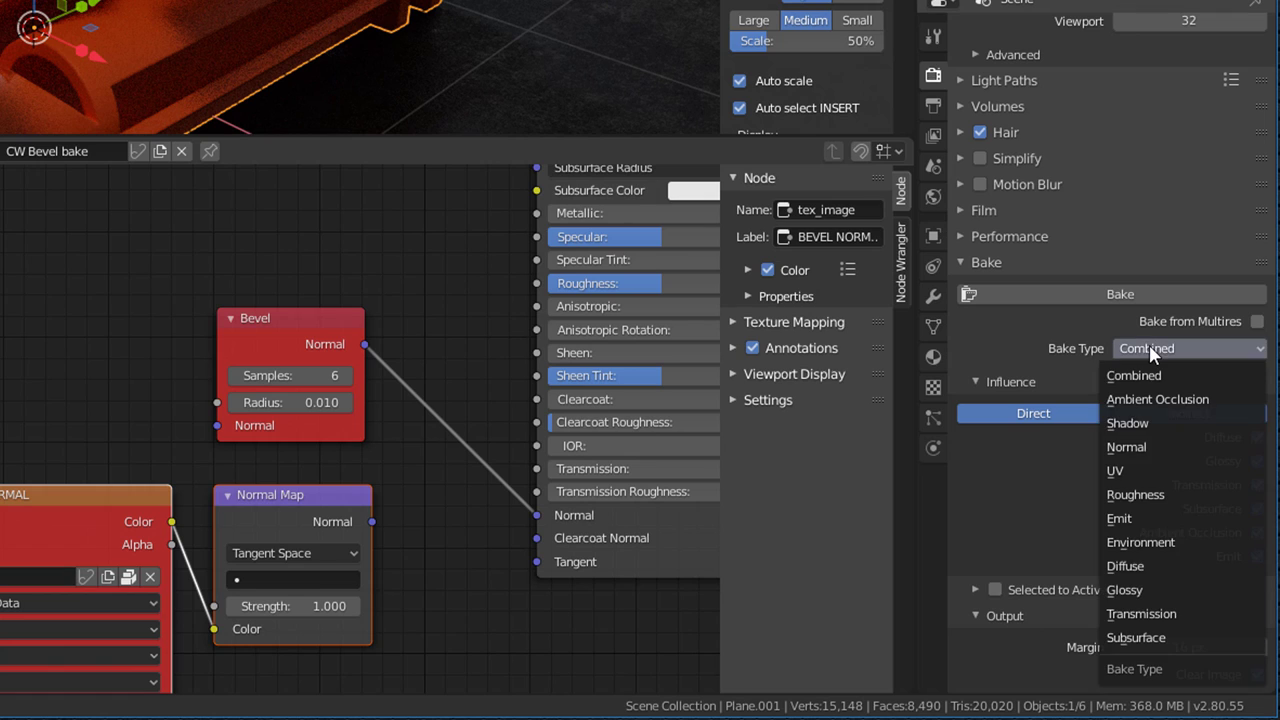
pyautogui.click(1152, 446)
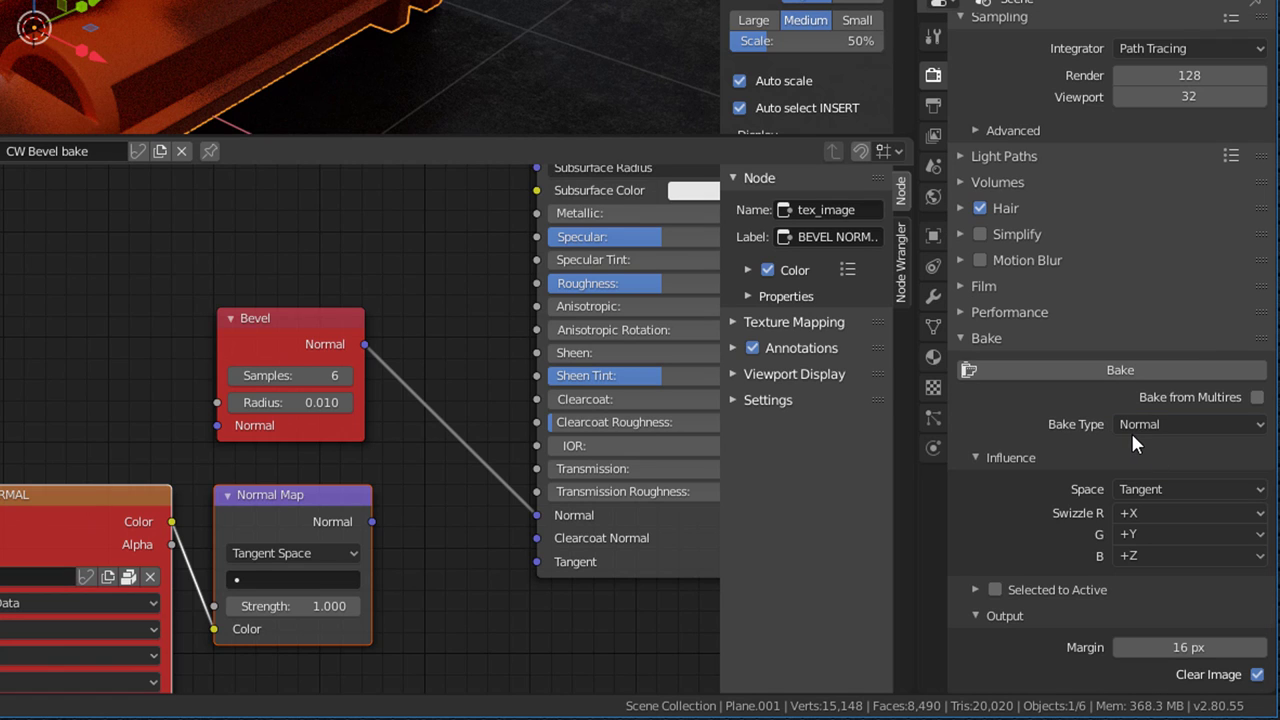
pyautogui.click(1093, 369)
pyautogui.click(1112, 372)
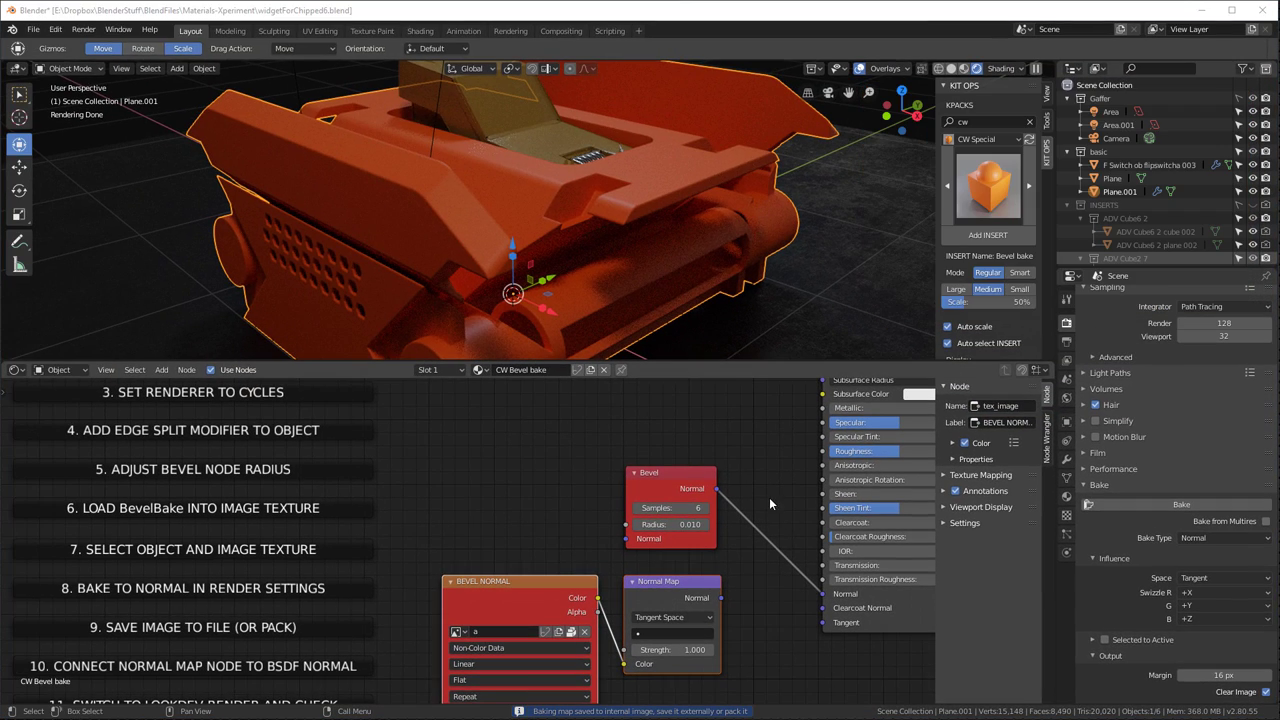
# Connect the Normal Map node to the Principled BSDF's Normal input and check the baked bevels in LookDev shading with Eevee
pyautogui.click(965, 69)
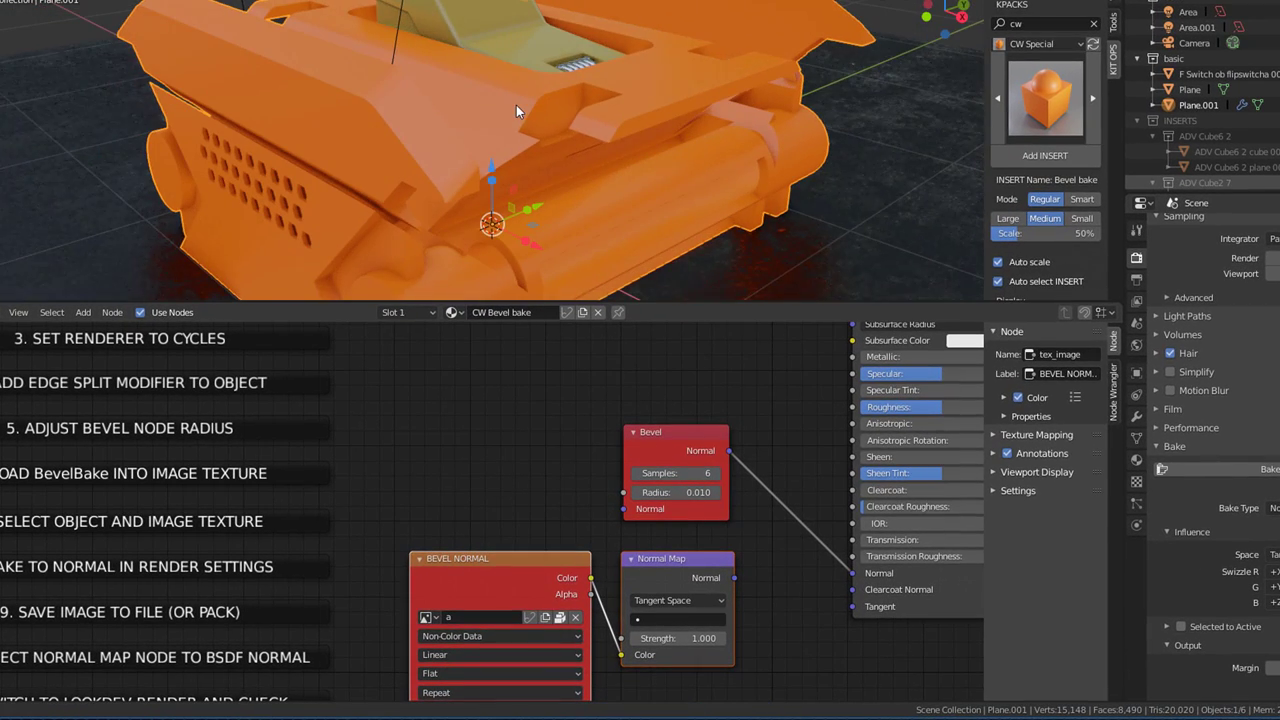
pyautogui.moveTo(734, 579); pyautogui.dragTo(853, 573)
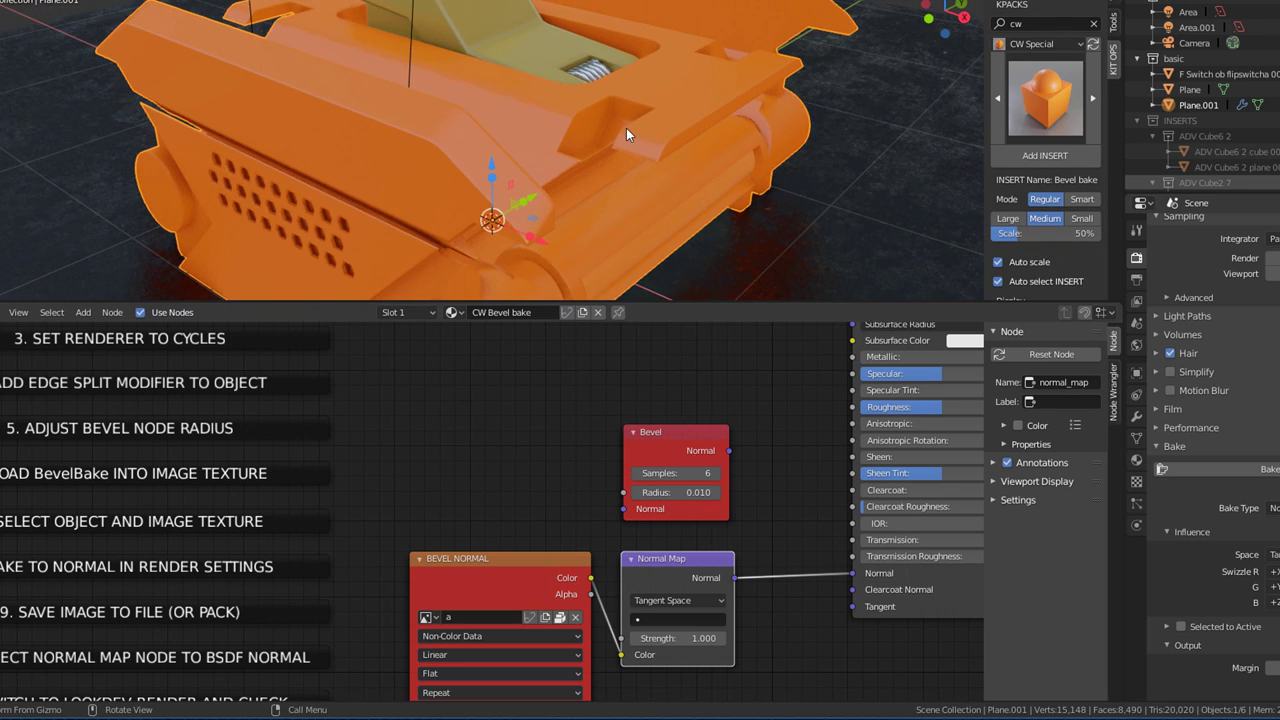
pyautogui.scroll(2, 626, 128)
pyautogui.moveTo(728, 130); pyautogui.dragTo(895, 16, button='middle')
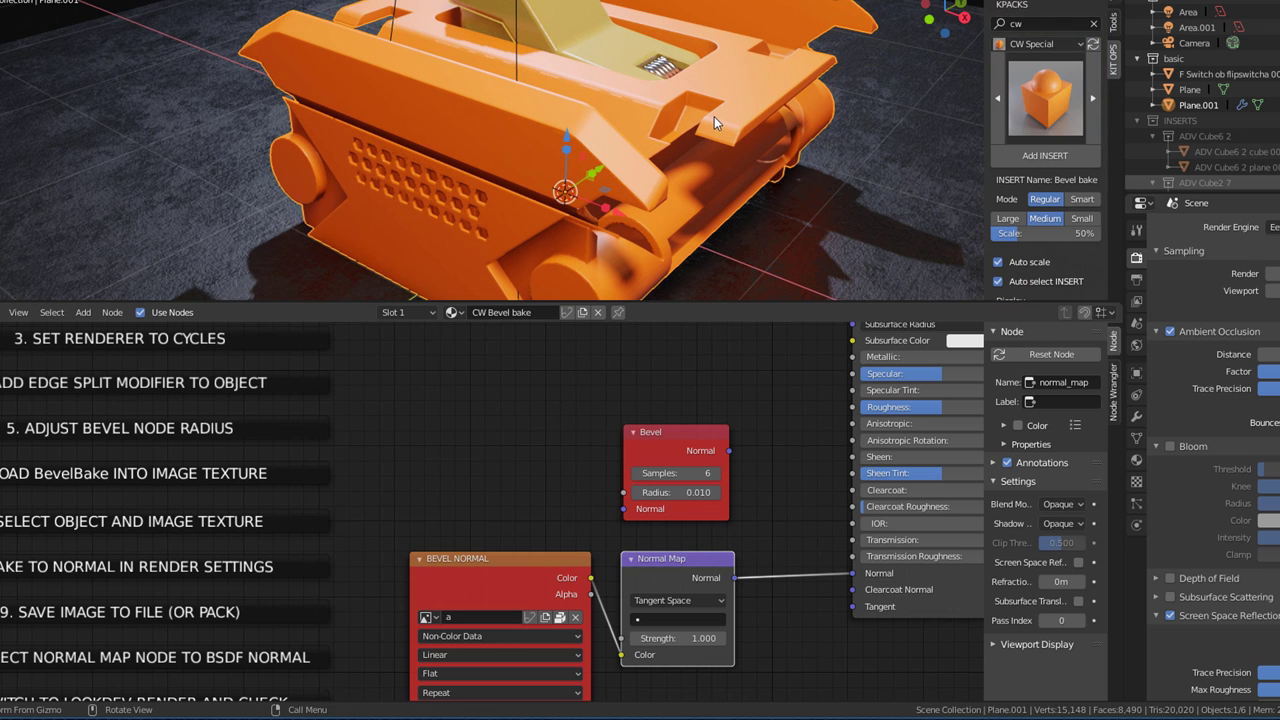
pyautogui.moveTo(714, 116); pyautogui.dragTo(389, 121, button='middle')
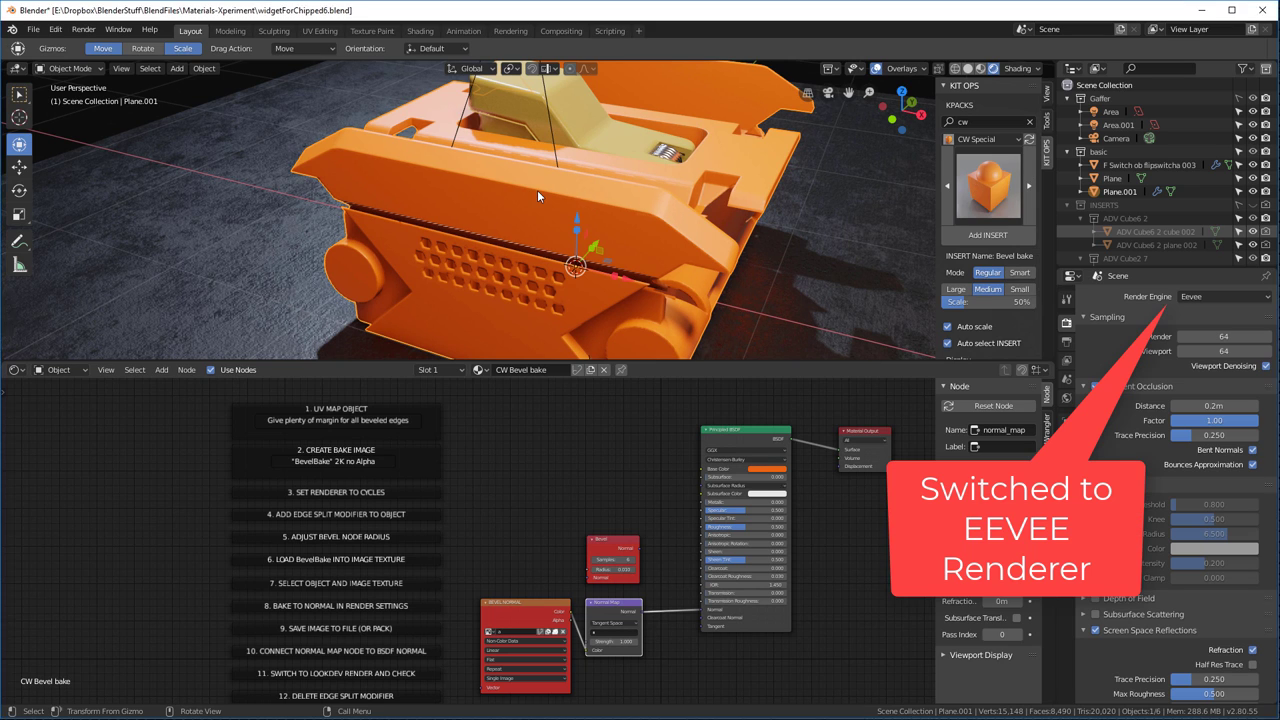
# Import the Chipped paint material from the CW Special pack, assign it to the vehicle body, and hide the INSERTS collection
pyautogui.click(985, 200)
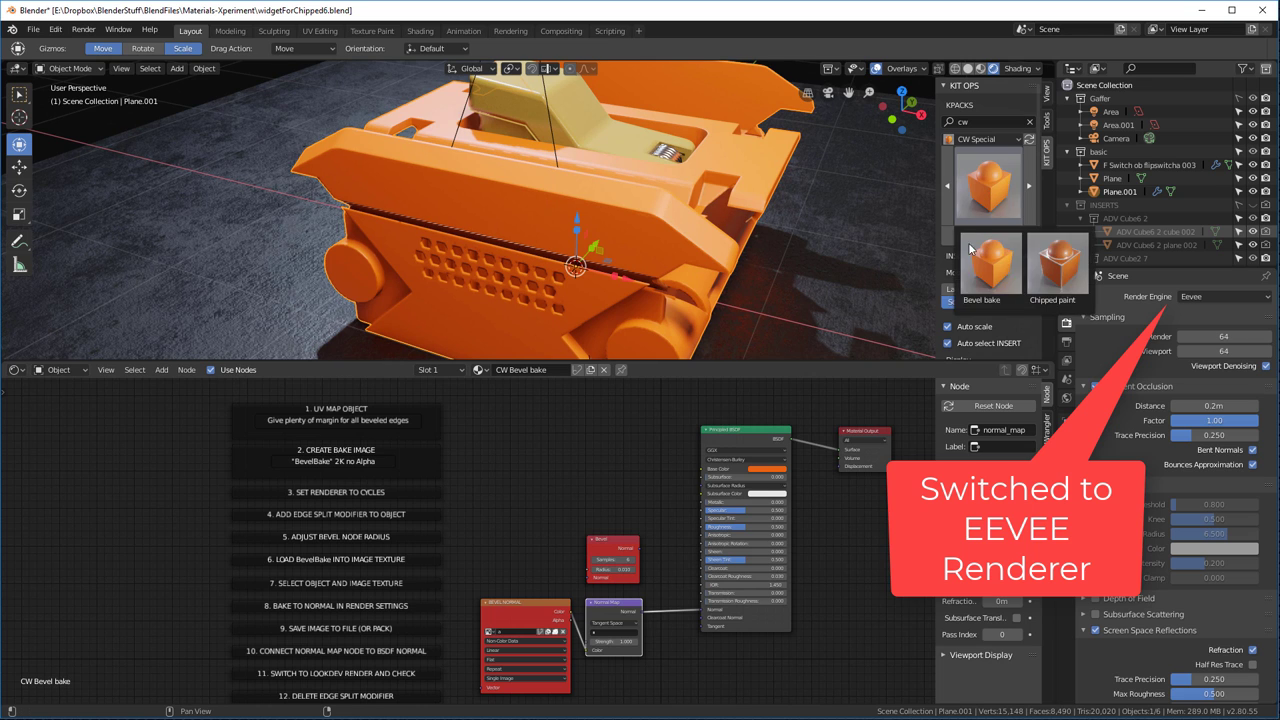
pyautogui.click(1087, 285)
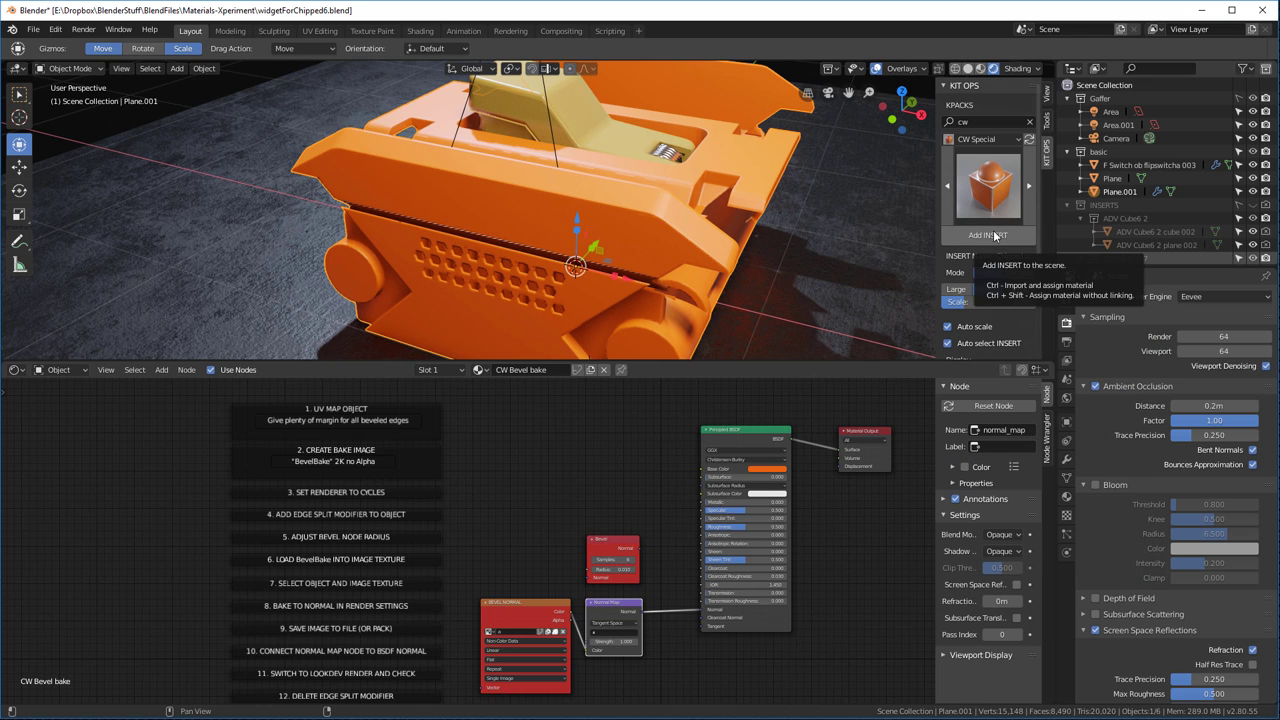
pyautogui.click(995, 235)
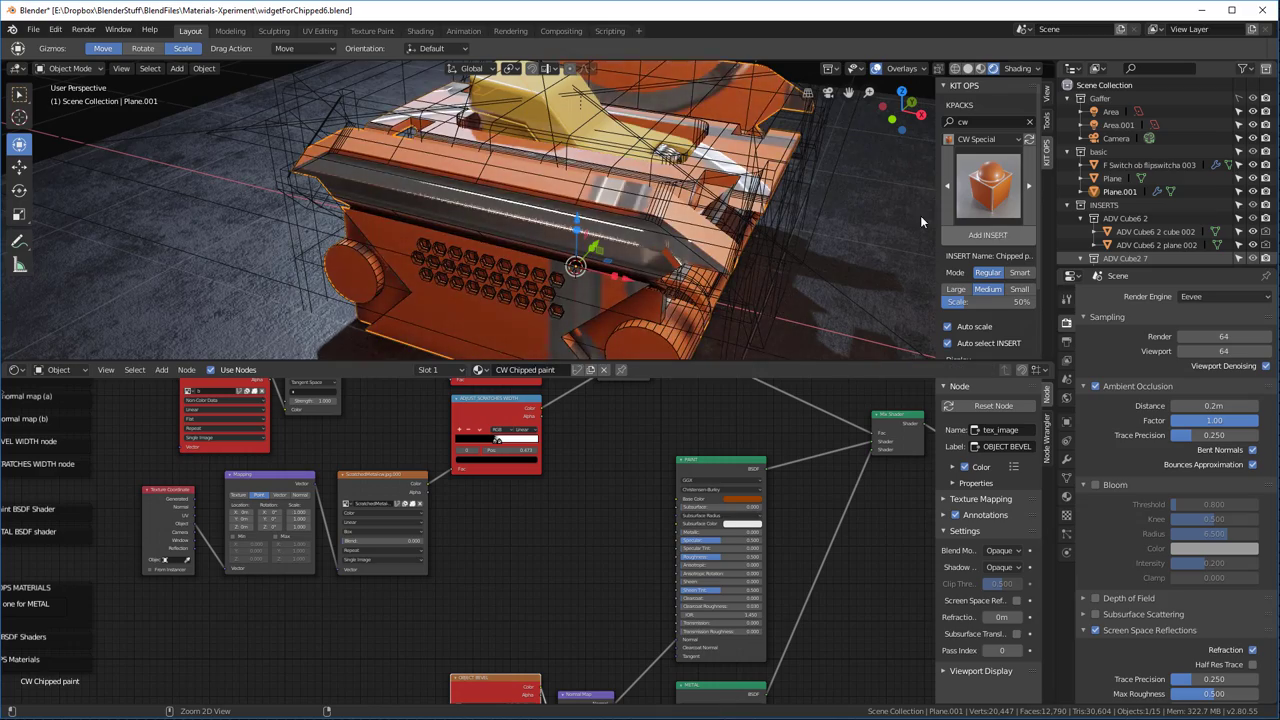
pyautogui.click(1252, 205)
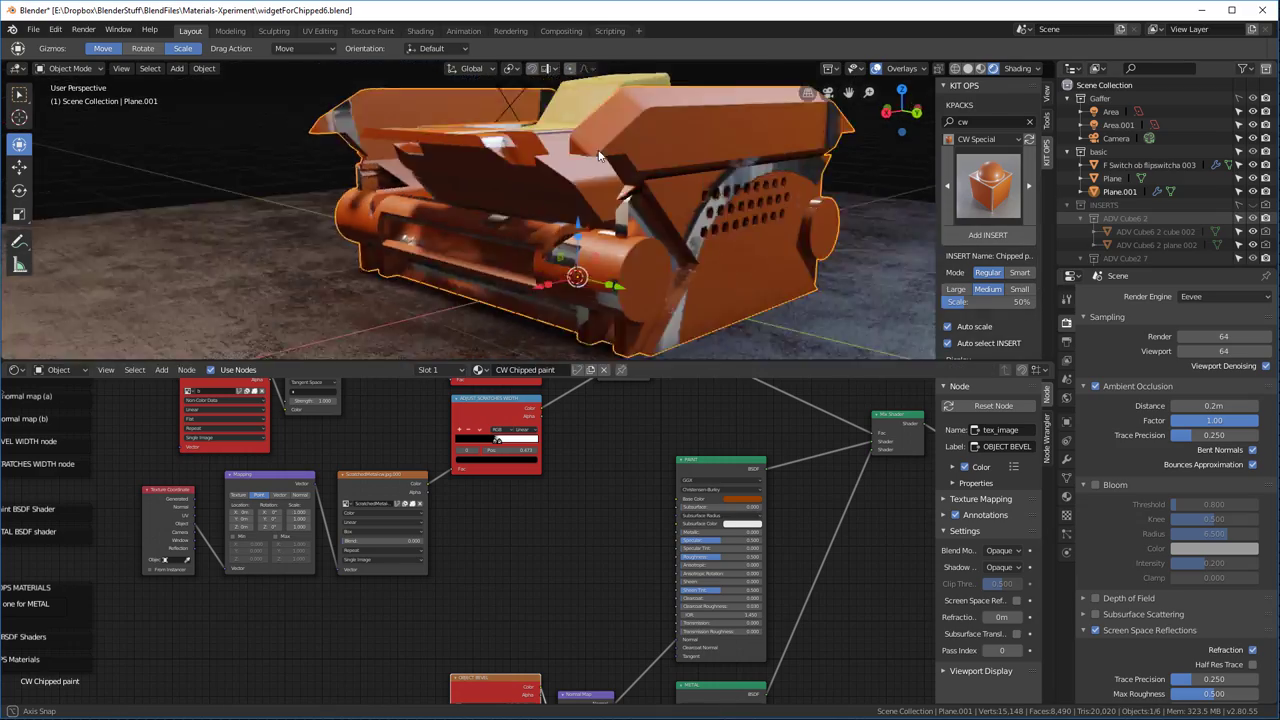
pyautogui.moveTo(770, 145)
pyautogui.mouseDown(button='middle')
pyautogui.moveTo(605, 207)
pyautogui.moveTo(640, 210)
pyautogui.moveTo(670, 200)
pyautogui.moveTo(513, 167)
pyautogui.moveTo(772, 189)
pyautogui.mouseUp(button='middle')
pyautogui.scroll(-5, 692, 480)
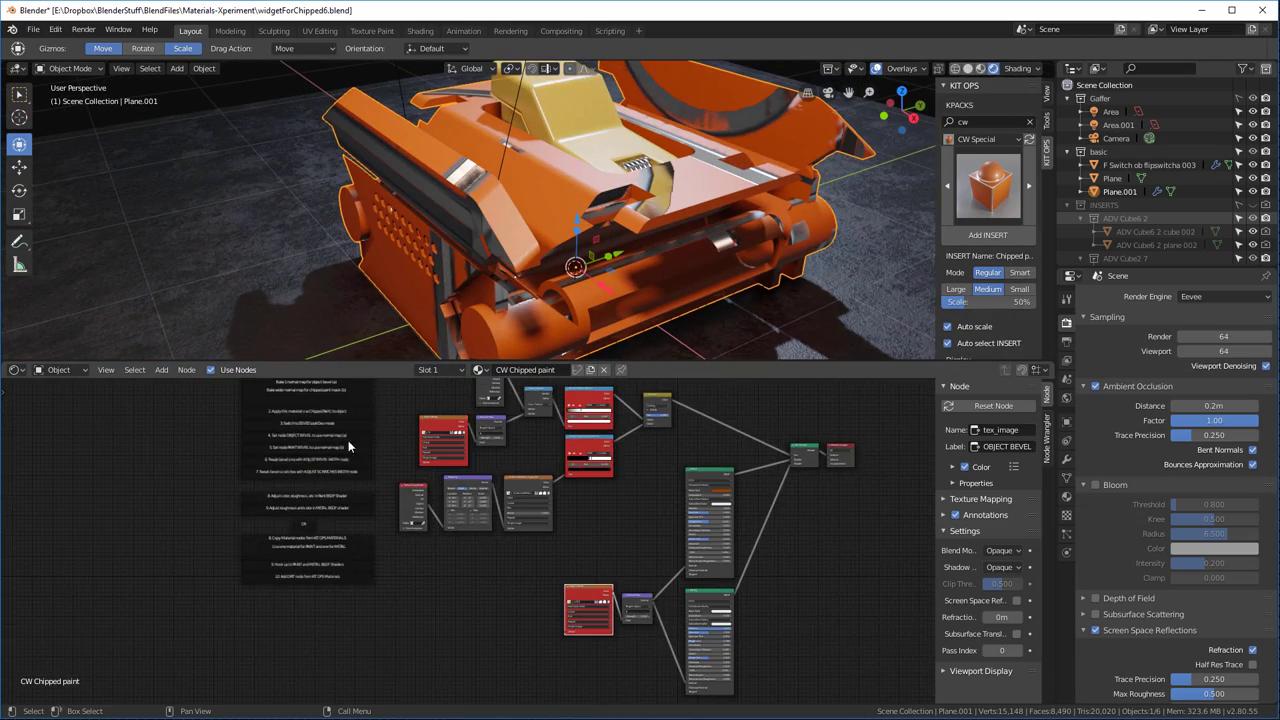
# Read the numbered instructions in the CW Chipped paint material and switch the vehicle body back to the CW Bevel bake material
pyautogui.moveTo(308, 430); pyautogui.dragTo(273, 462, button='middle')
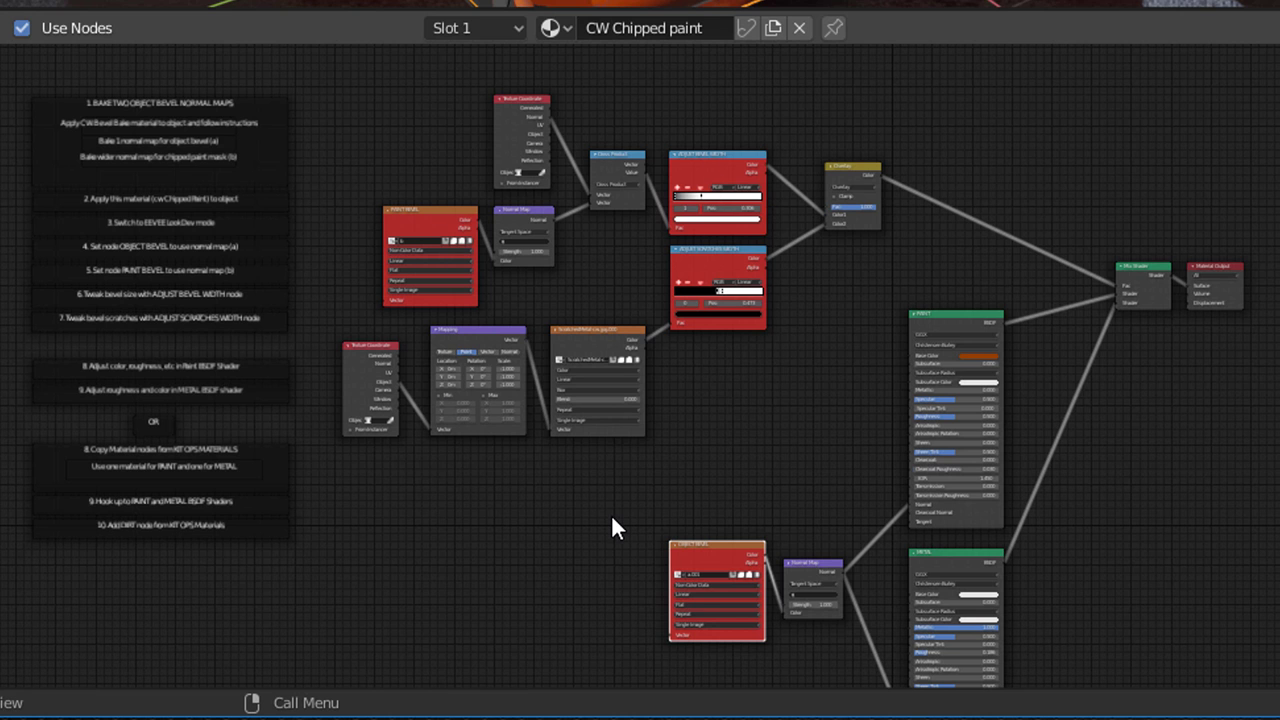
pyautogui.scroll(5, 85, 105)
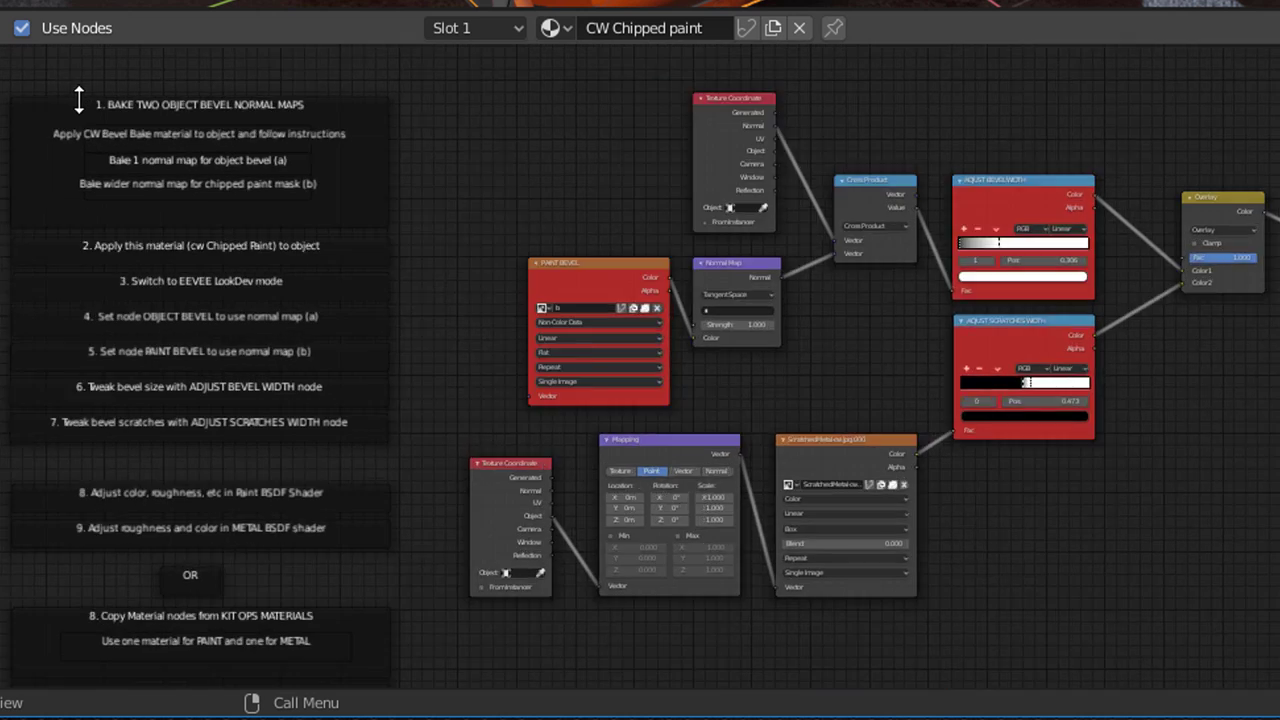
pyautogui.scroll(2, 86, 102)
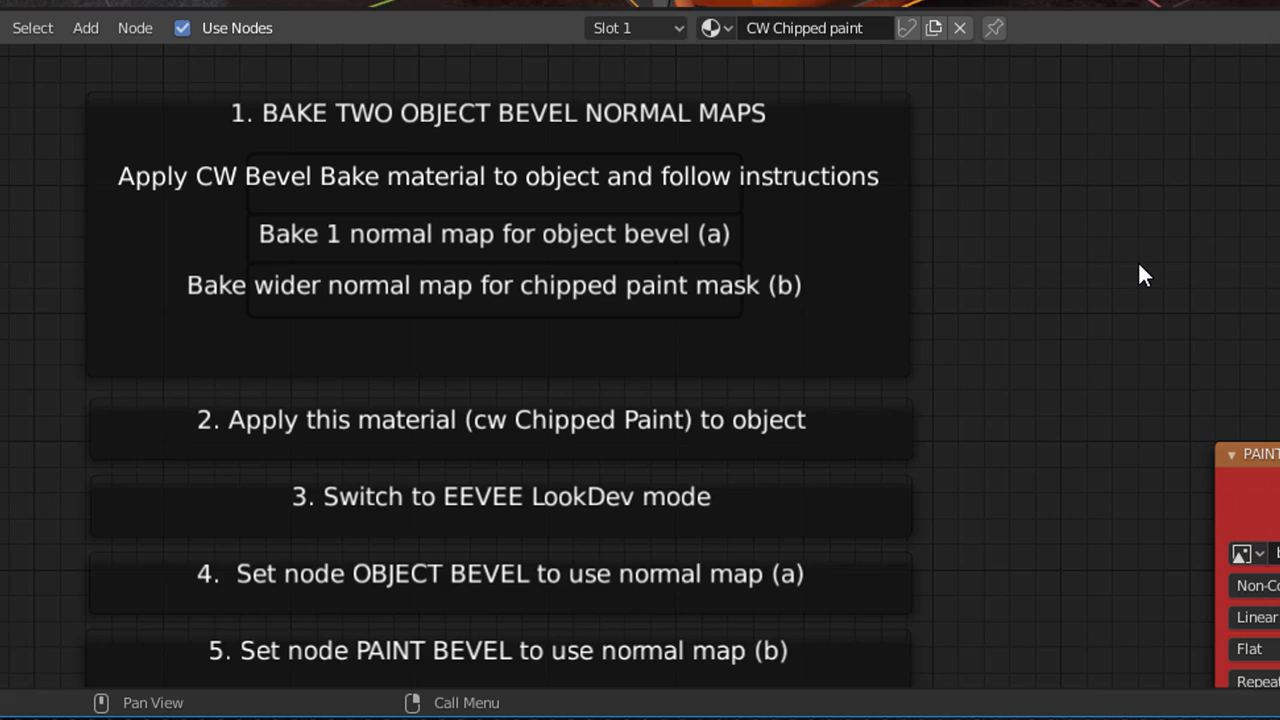
pyautogui.click(725, 27)
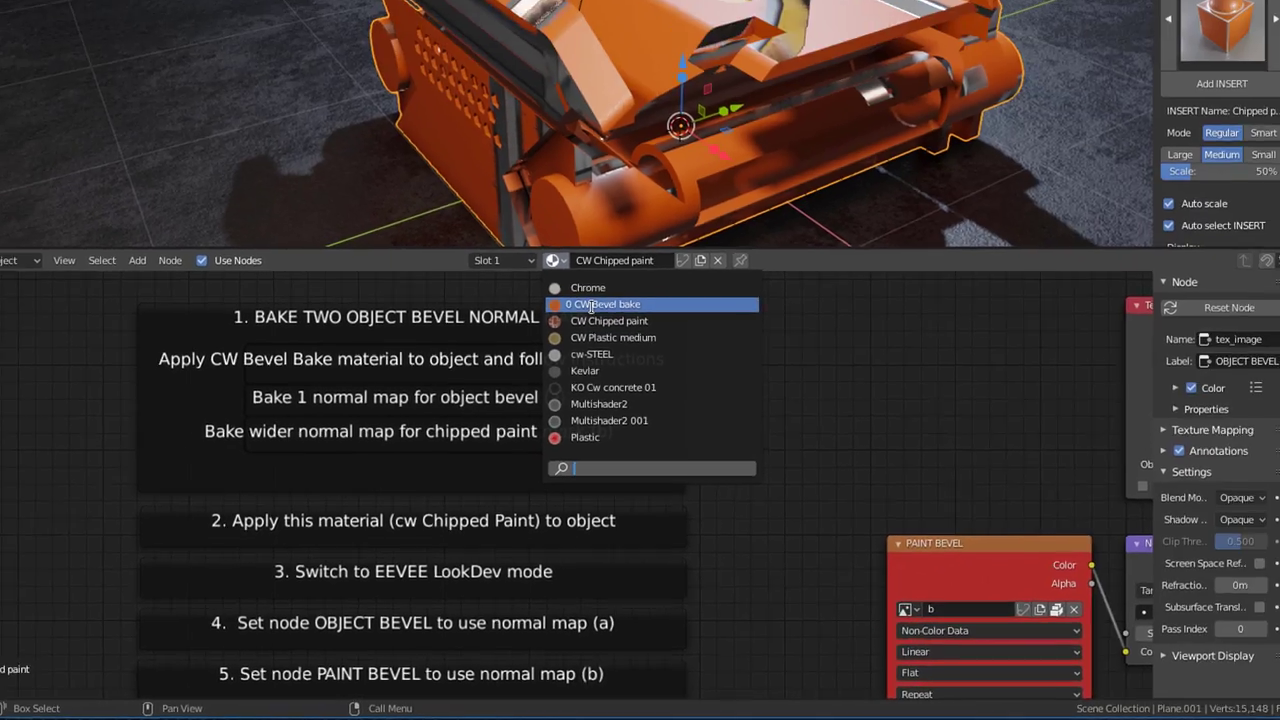
pyautogui.click(596, 304)
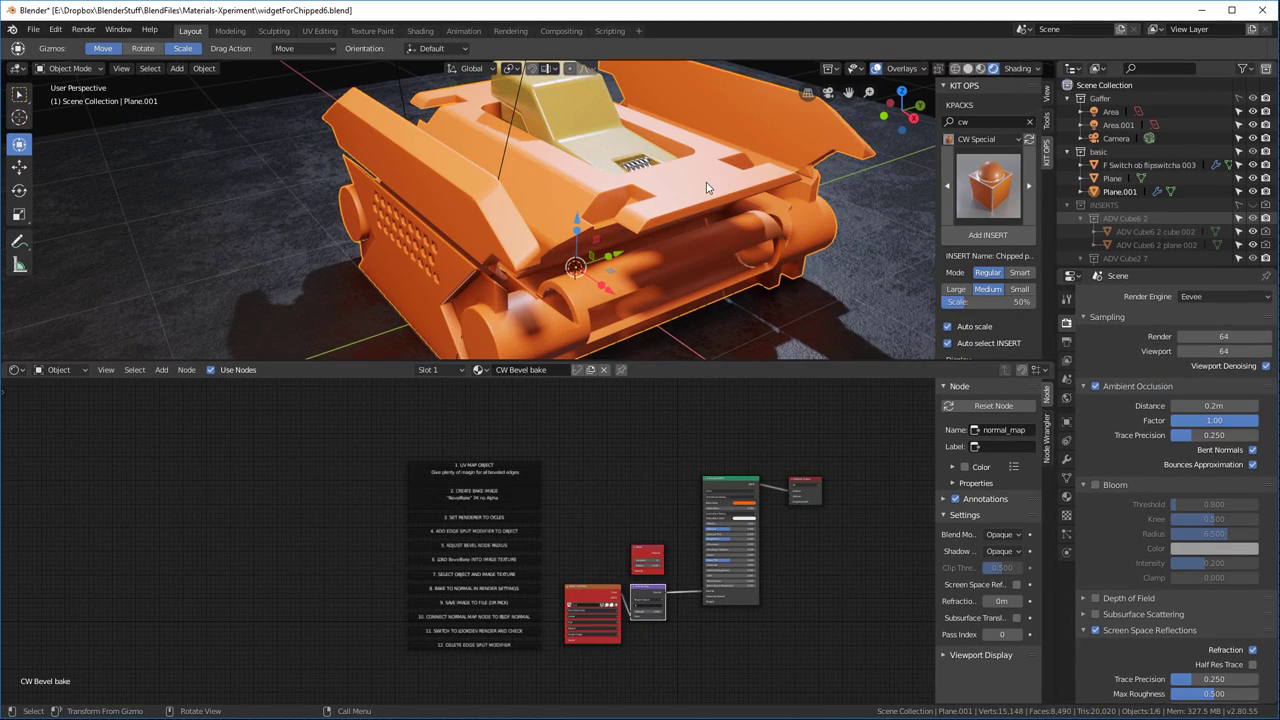
pyautogui.press('Home')
# Set the render engine to Cycles and connect the Bevel node's Normal output to the Principled BSDF's Normal input
pyautogui.click(1212, 296)
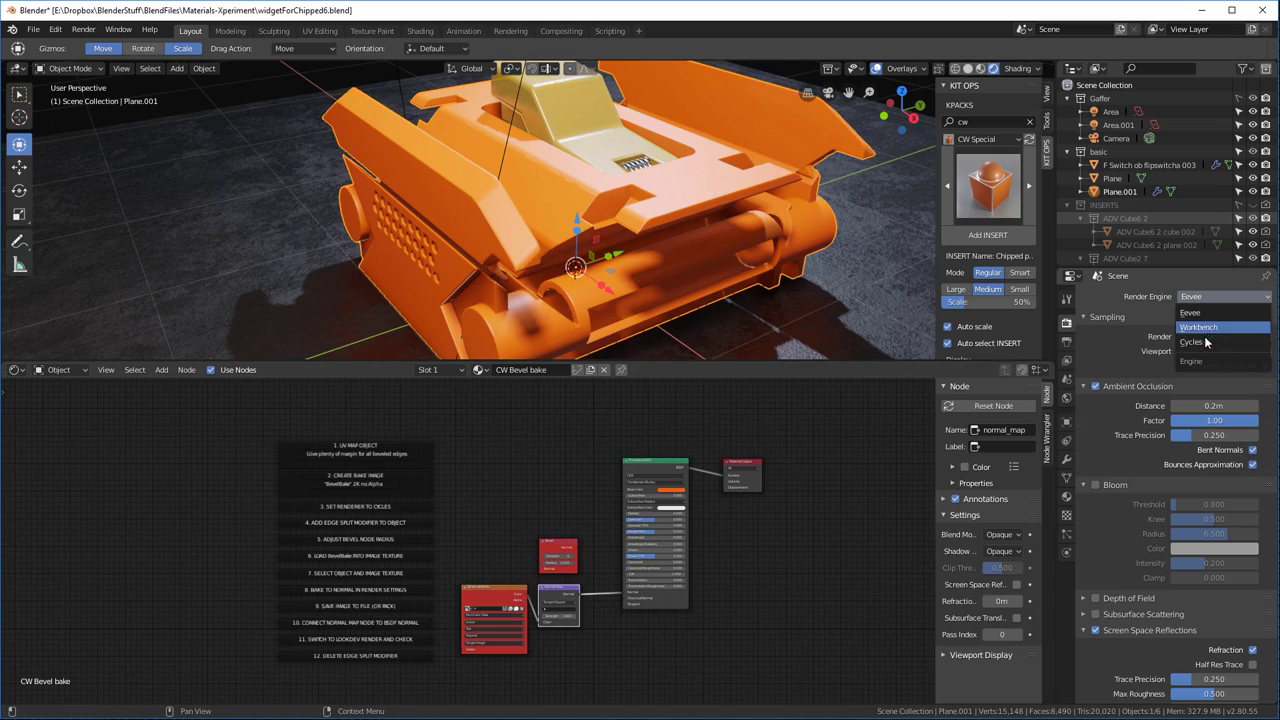
pyautogui.click(1205, 334)
pyautogui.scroll(4, 538, 518)
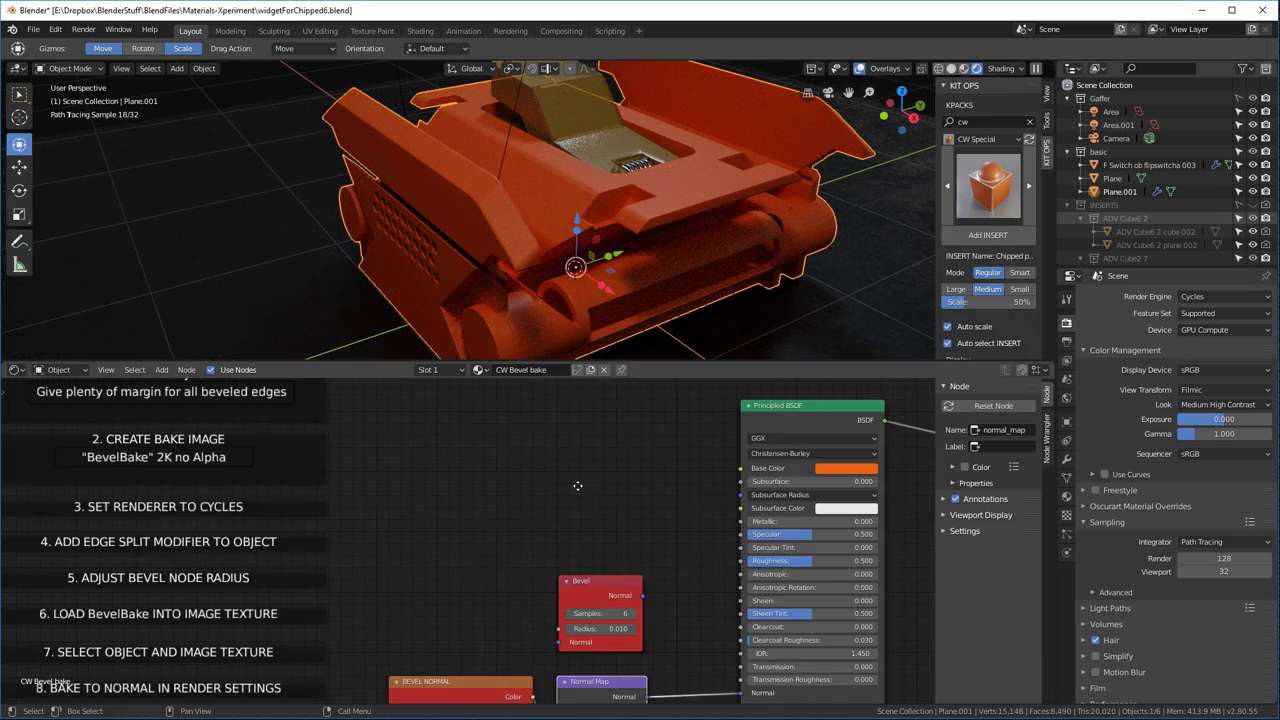
pyautogui.moveTo(537, 411); pyautogui.dragTo(515, 400, button='middle')
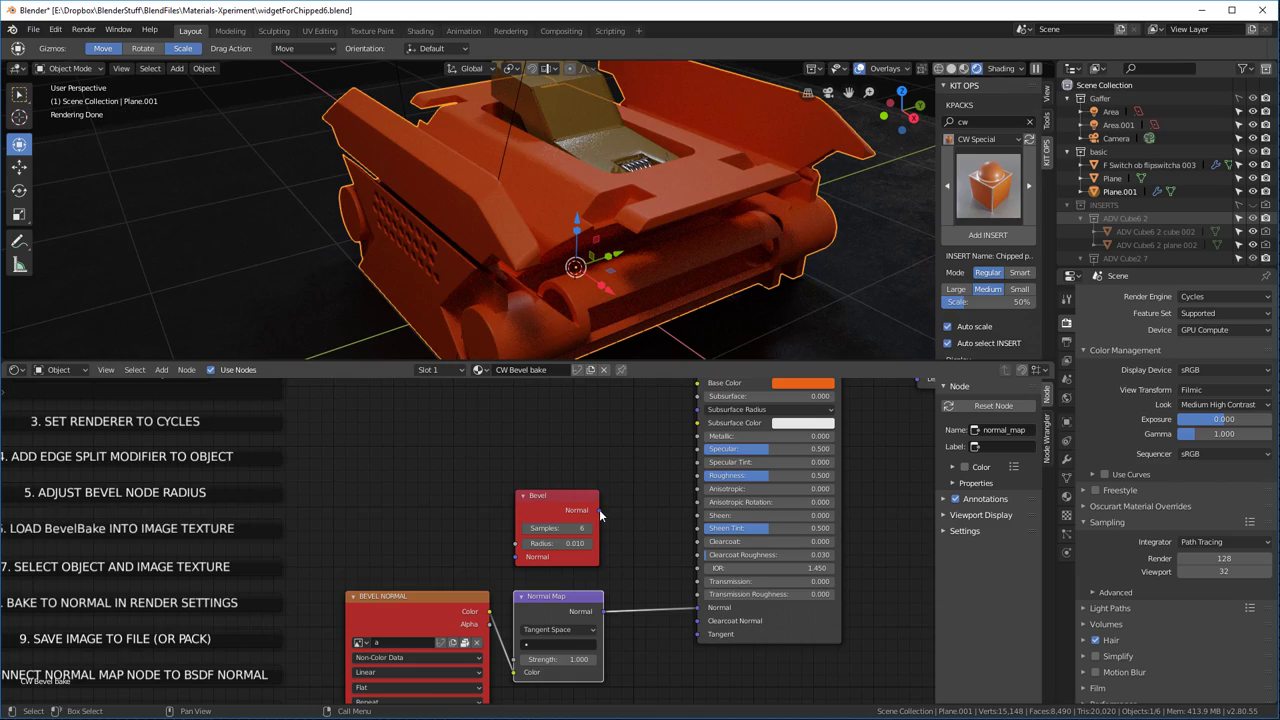
pyautogui.moveTo(600, 509); pyautogui.dragTo(697, 607)
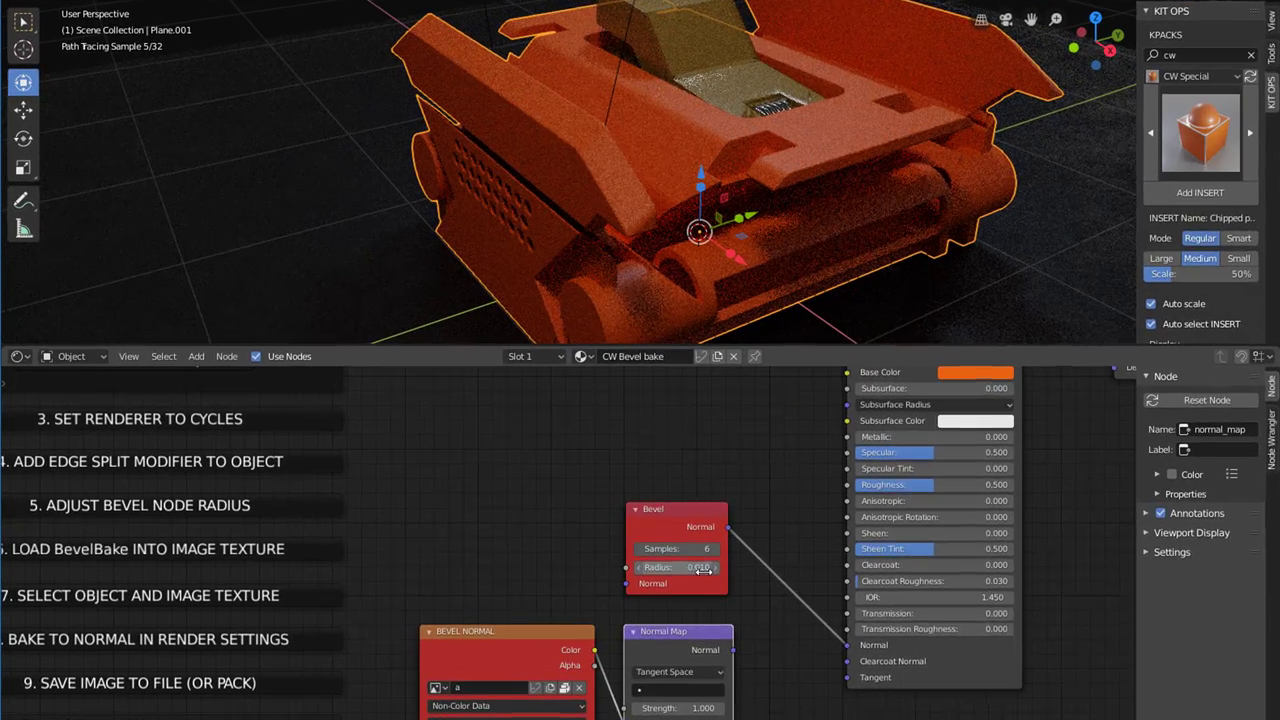
# Set the Bevel node's radius to 0.02 for the wider bevel bake
pyautogui.click(598, 546)
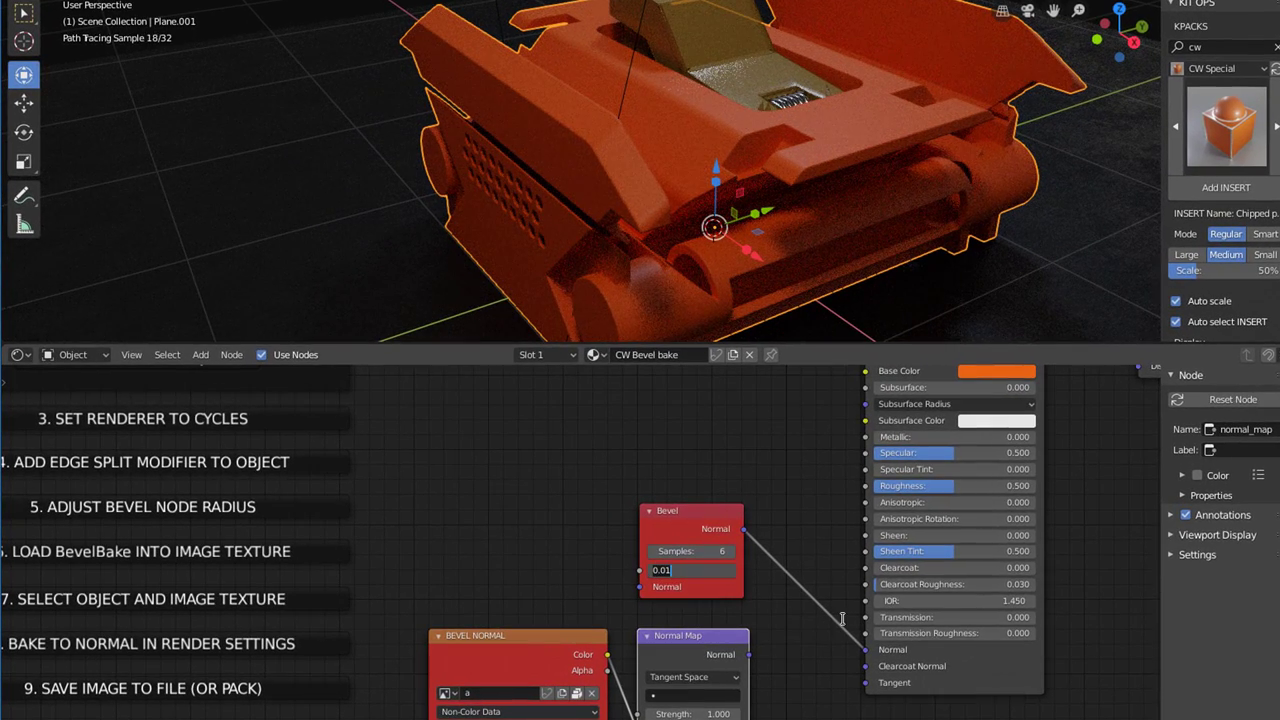
pyautogui.press('BackSpace')
pyautogui.write('2')
pyautogui.press('Return')
# Load image b into the BEVEL NORMAL texture node, make that node active, and bake the vehicle body's wider bevel normal map to it
pyautogui.scroll(-1, 550, 472)
pyautogui.scroll(2, 462, 688)
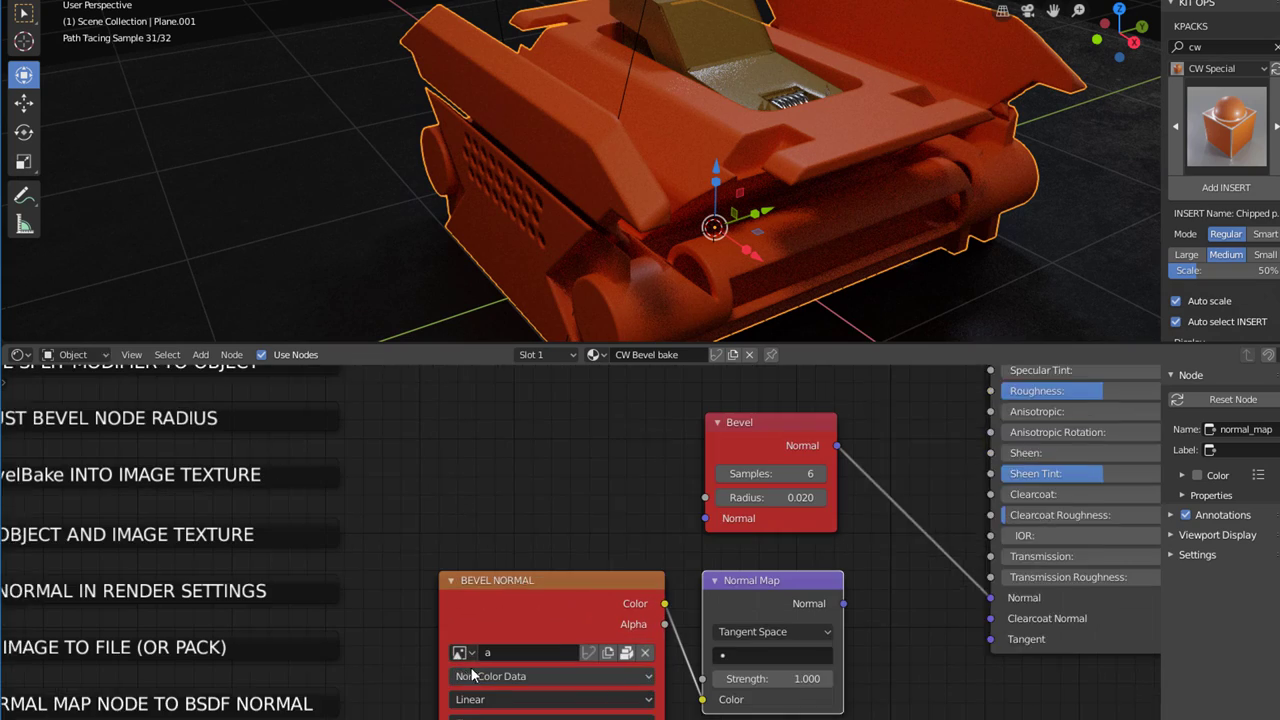
pyautogui.click(460, 662)
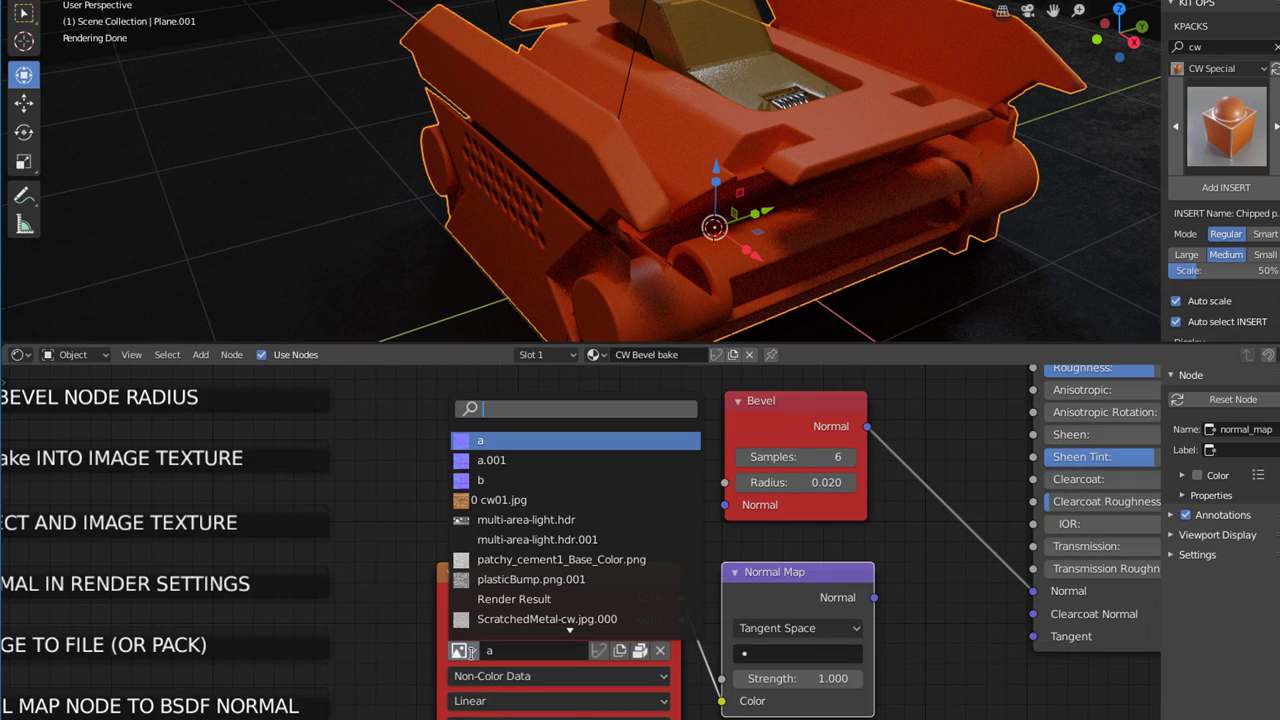
pyautogui.click(480, 480)
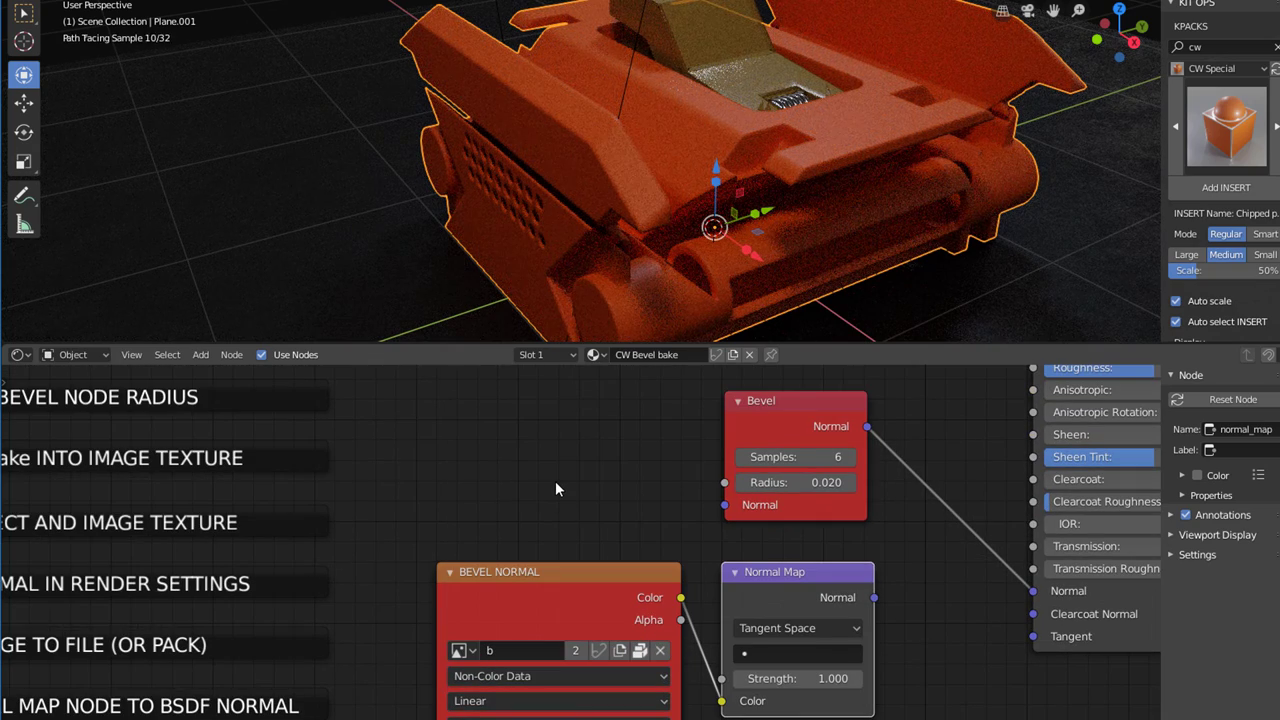
pyautogui.moveTo(586, 438); pyautogui.dragTo(585, 409, button='middle')
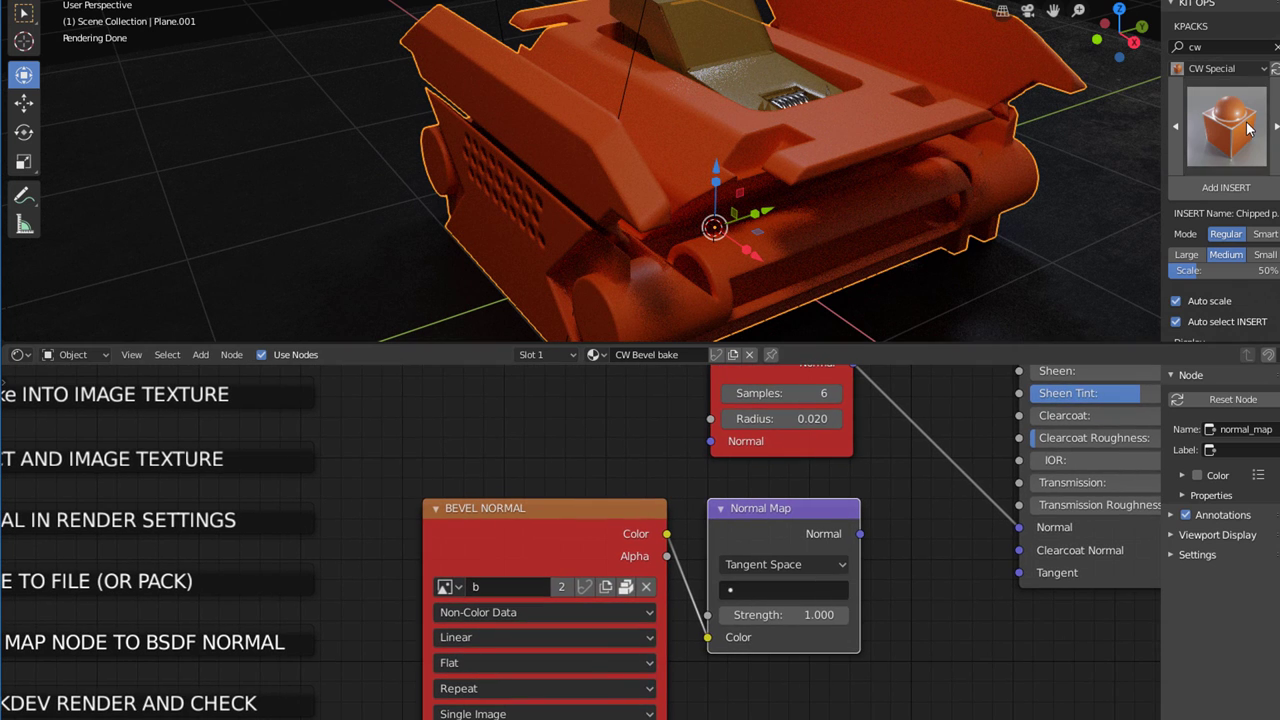
pyautogui.click(599, 509)
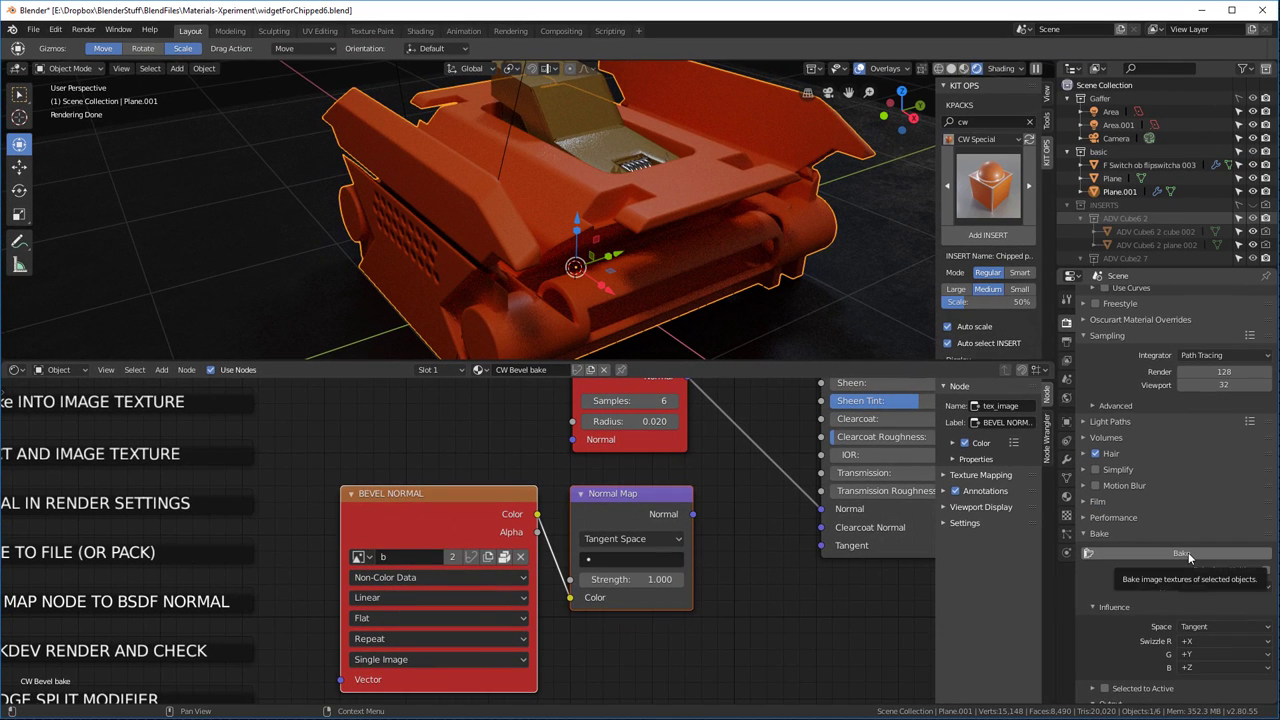
pyautogui.click(1188, 552)
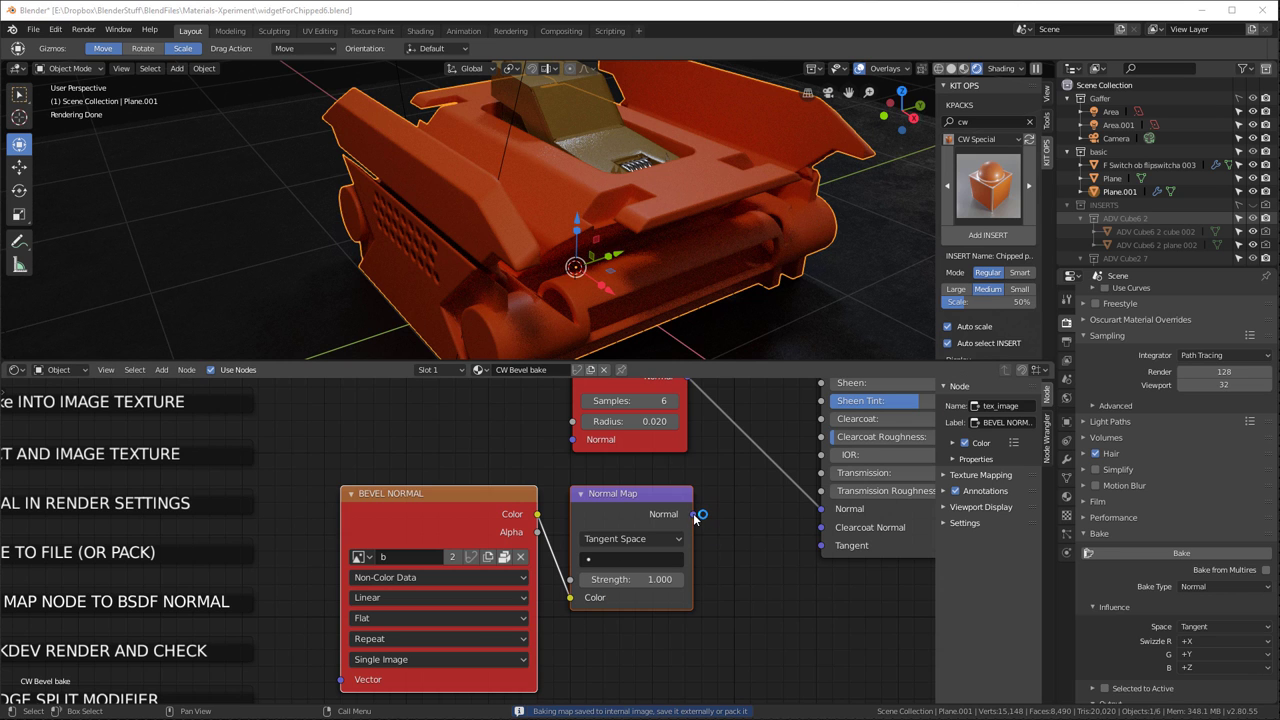
# Connect the Normal Map node to the Principled BSDF's Normal input and check the baked bevels in LookDev shading
pyautogui.moveTo(695, 516); pyautogui.dragTo(822, 510)
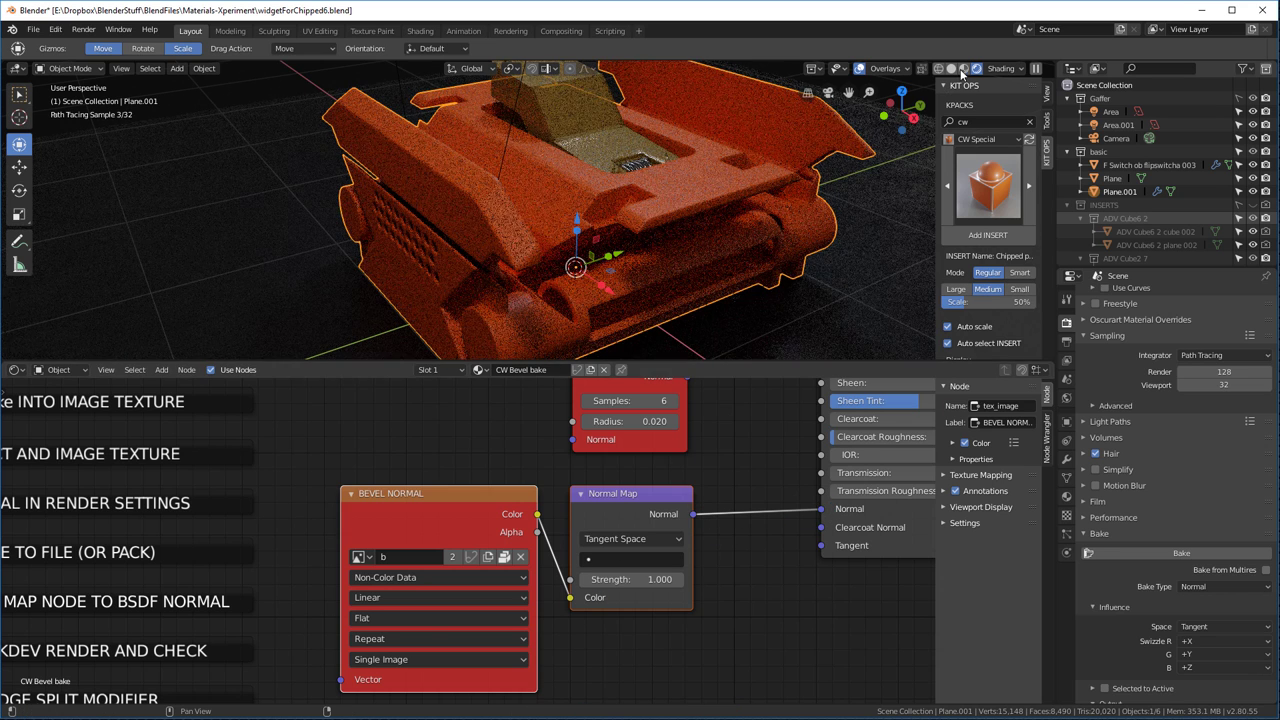
pyautogui.click(963, 69)
pyautogui.moveTo(790, 150)
pyautogui.mouseDown(button='middle')
pyautogui.moveTo(744, 165)
pyautogui.moveTo(774, 142)
pyautogui.moveTo(780, 157)
pyautogui.moveTo(664, 159)
pyautogui.moveTo(725, 171)
pyautogui.moveTo(730, 202)
pyautogui.moveTo(630, 332)
pyautogui.moveTo(634, 281)
pyautogui.mouseUp(button='middle')
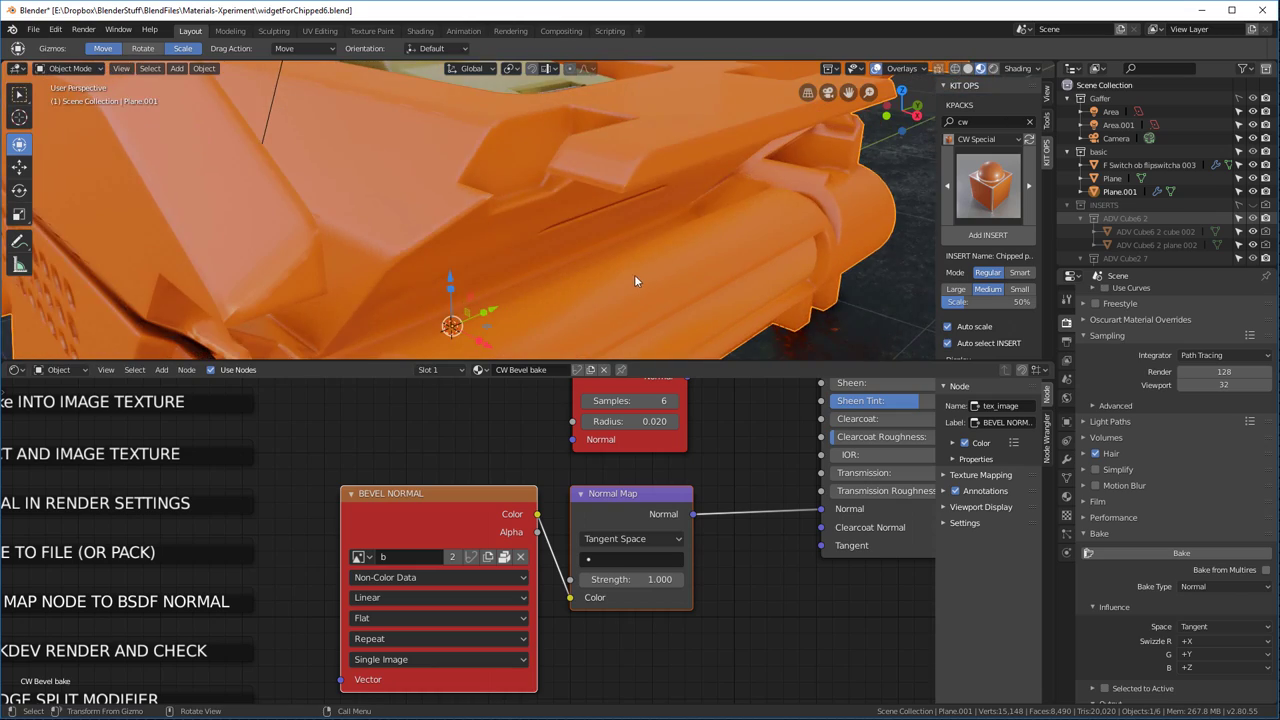
pyautogui.scroll(-4, 635, 276)
pyautogui.moveTo(645, 238); pyautogui.dragTo(663, 232, button='middle')
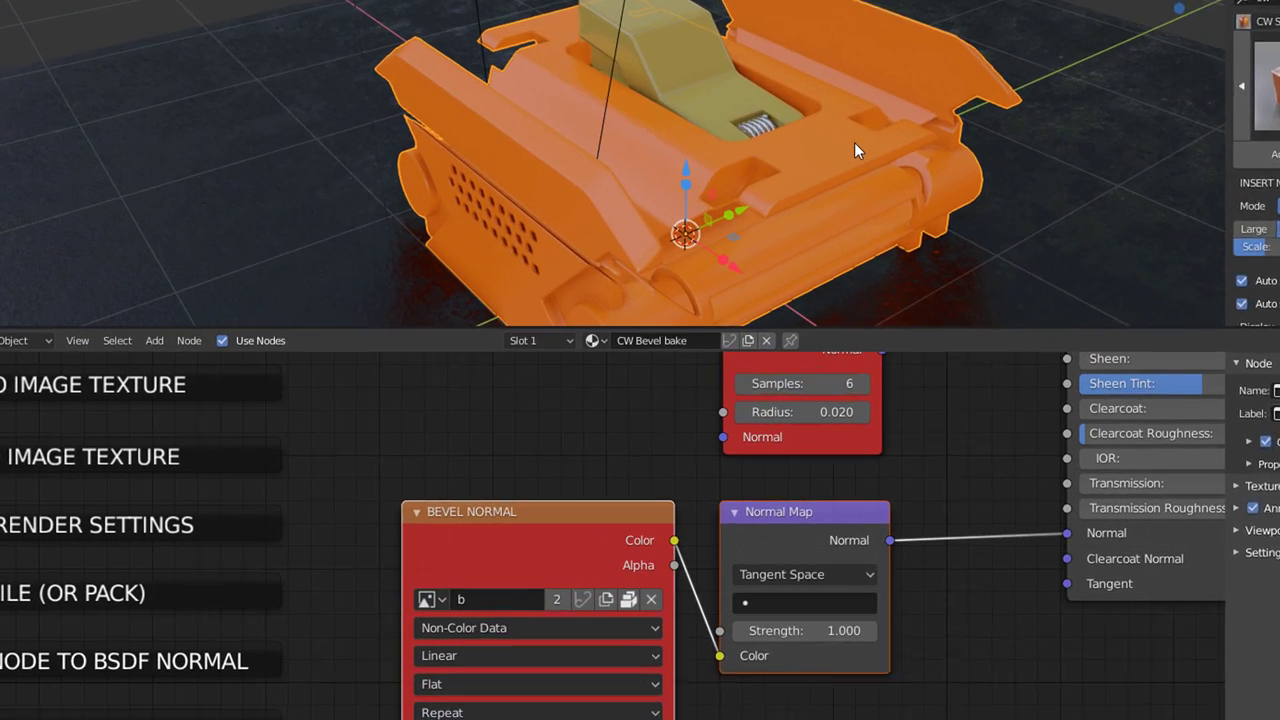
# Switch the vehicle body's material to CW Chipped paint and read its numbered instructions
pyautogui.click(602, 341)
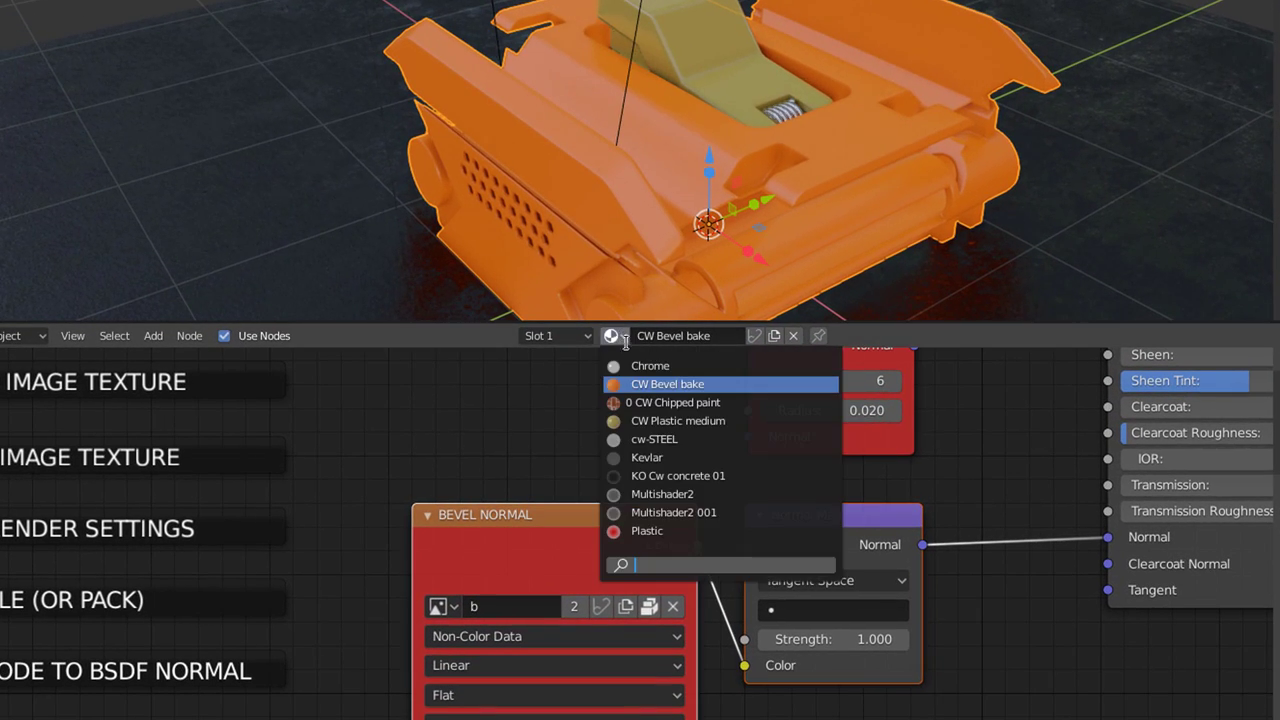
pyautogui.click(697, 402)
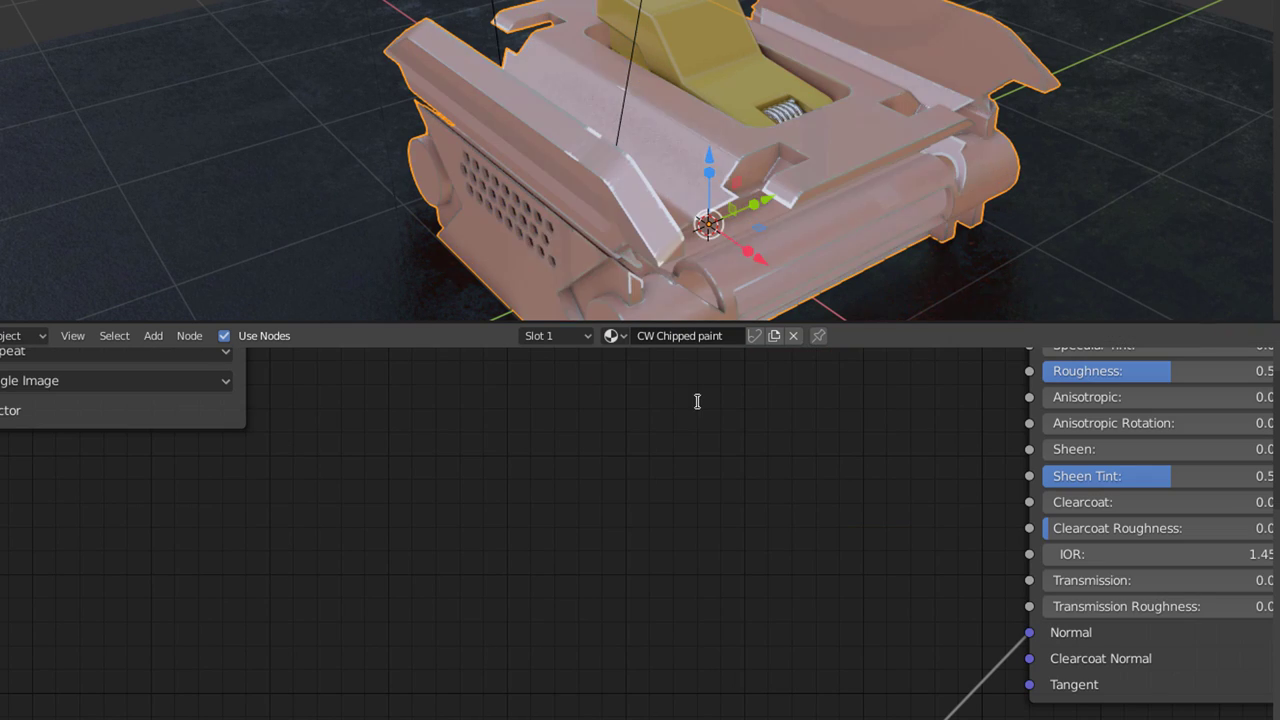
pyautogui.scroll(-2, 641, 411)
pyautogui.moveTo(615, 400)
pyautogui.mouseDown(button='middle')
pyautogui.moveTo(631, 431)
pyautogui.moveTo(931, 649)
pyautogui.mouseUp(button='middle')
pyautogui.moveTo(737, 545); pyautogui.dragTo(902, 681, button='middle')
pyautogui.moveTo(295, 414); pyautogui.dragTo(631, 531, button='middle')
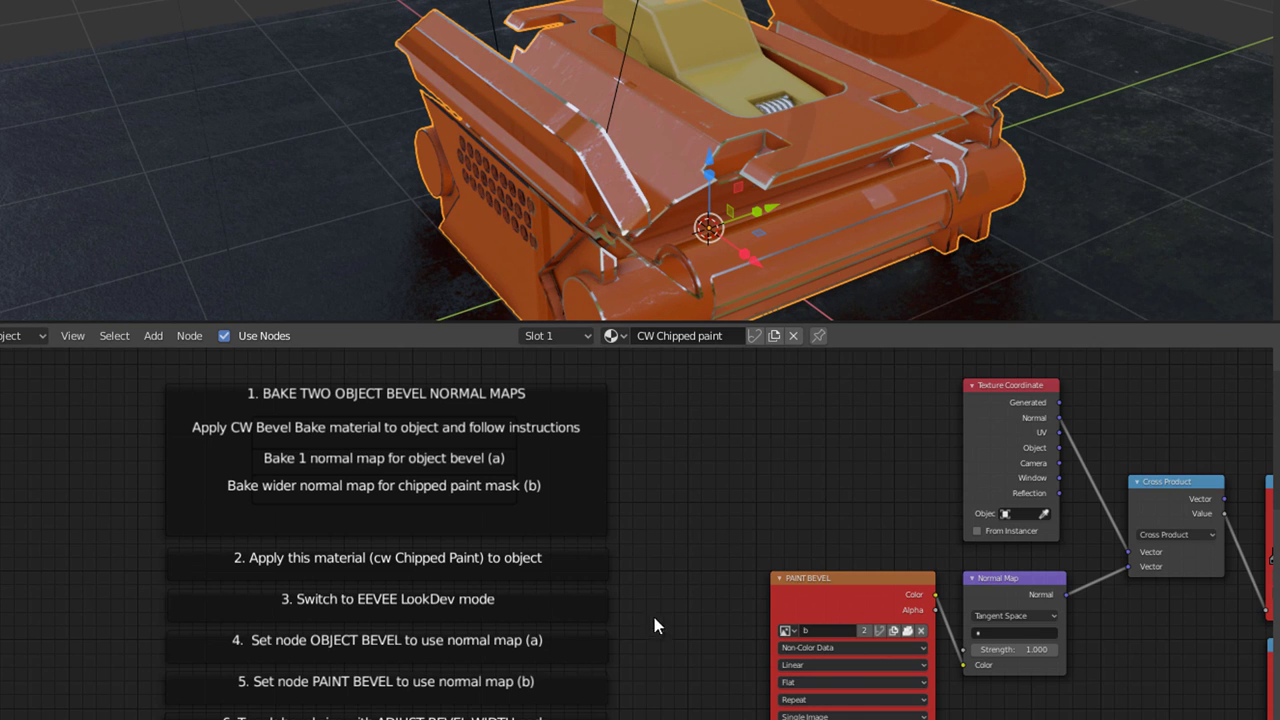
# Set the OBJECT BEVEL texture node to use the baked normal map a
pyautogui.scroll(-5, 660, 595)
pyautogui.moveTo(757, 579); pyautogui.dragTo(546, 320, button='middle')
pyautogui.scroll(3, 908, 704)
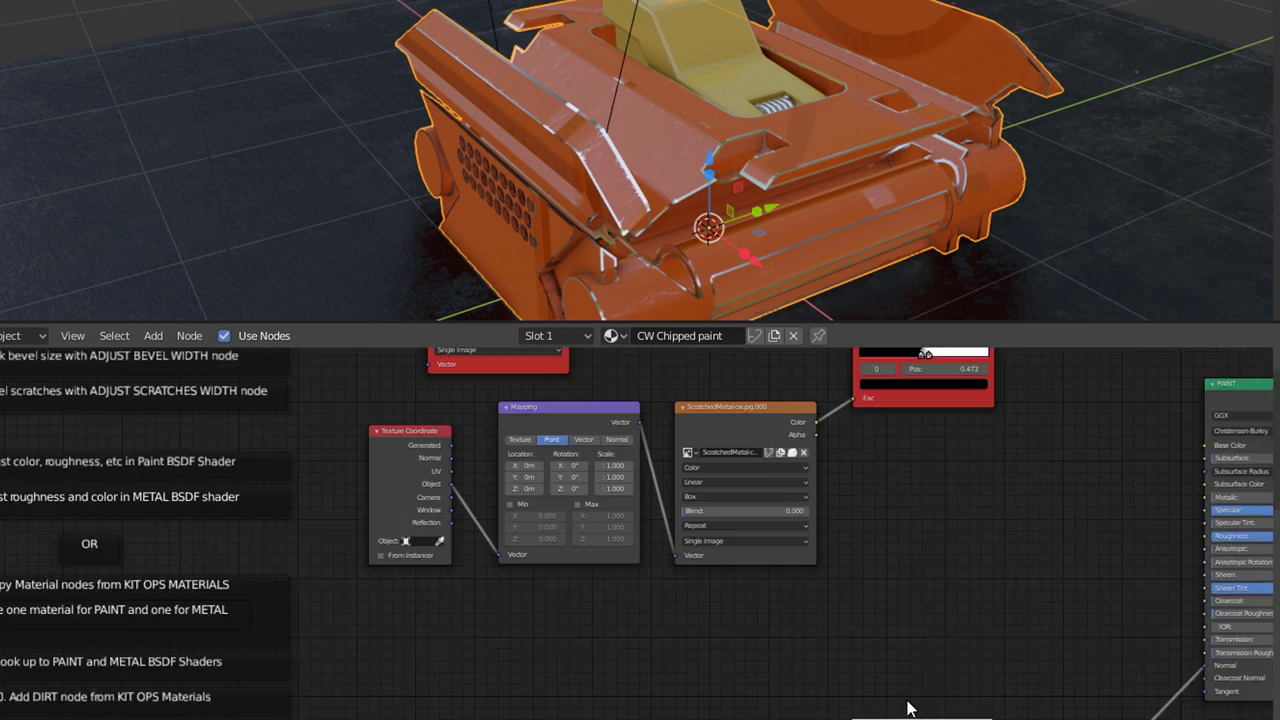
pyautogui.scroll(3, 908, 700)
pyautogui.moveTo(907, 658); pyautogui.dragTo(850, 388, button='middle')
pyautogui.scroll(5, 850, 480)
pyautogui.click(780, 537)
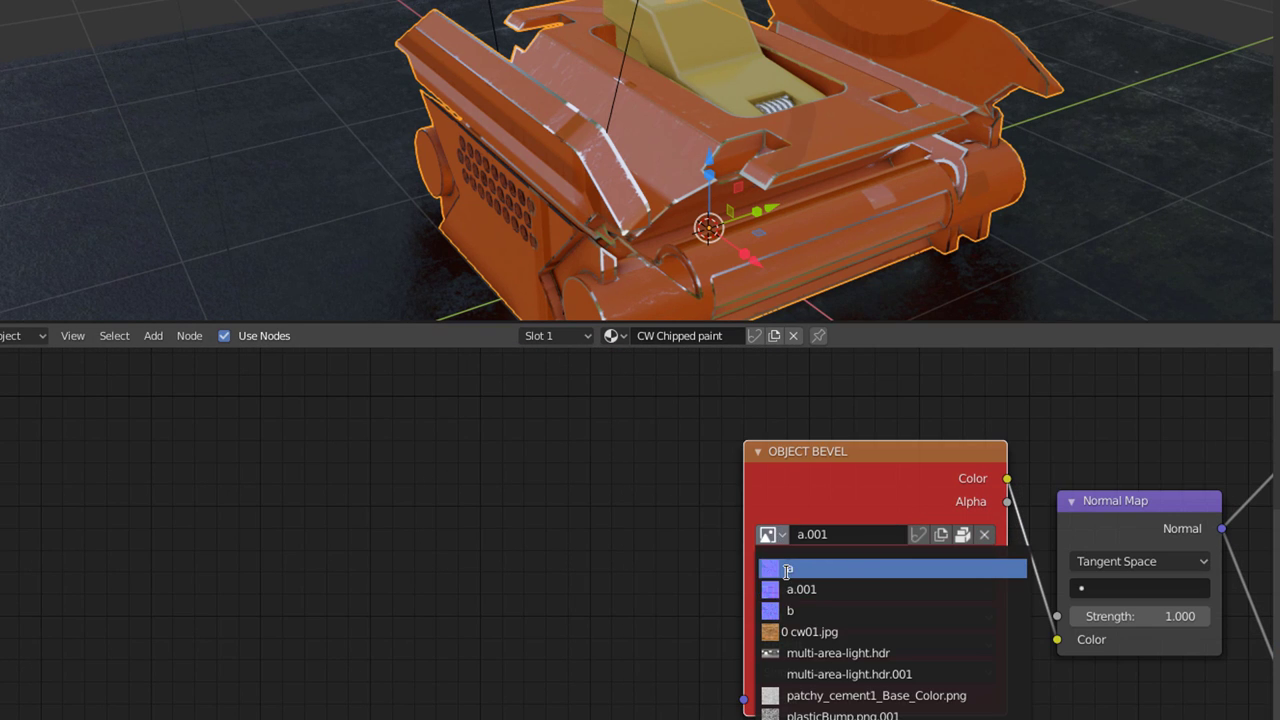
pyautogui.click(786, 571)
# Check which normal map the PAINT BEVEL node uses against instruction 5, and examine the chipped edges on the body up close
pyautogui.moveTo(577, 523); pyautogui.dragTo(1111, 706, button='middle')
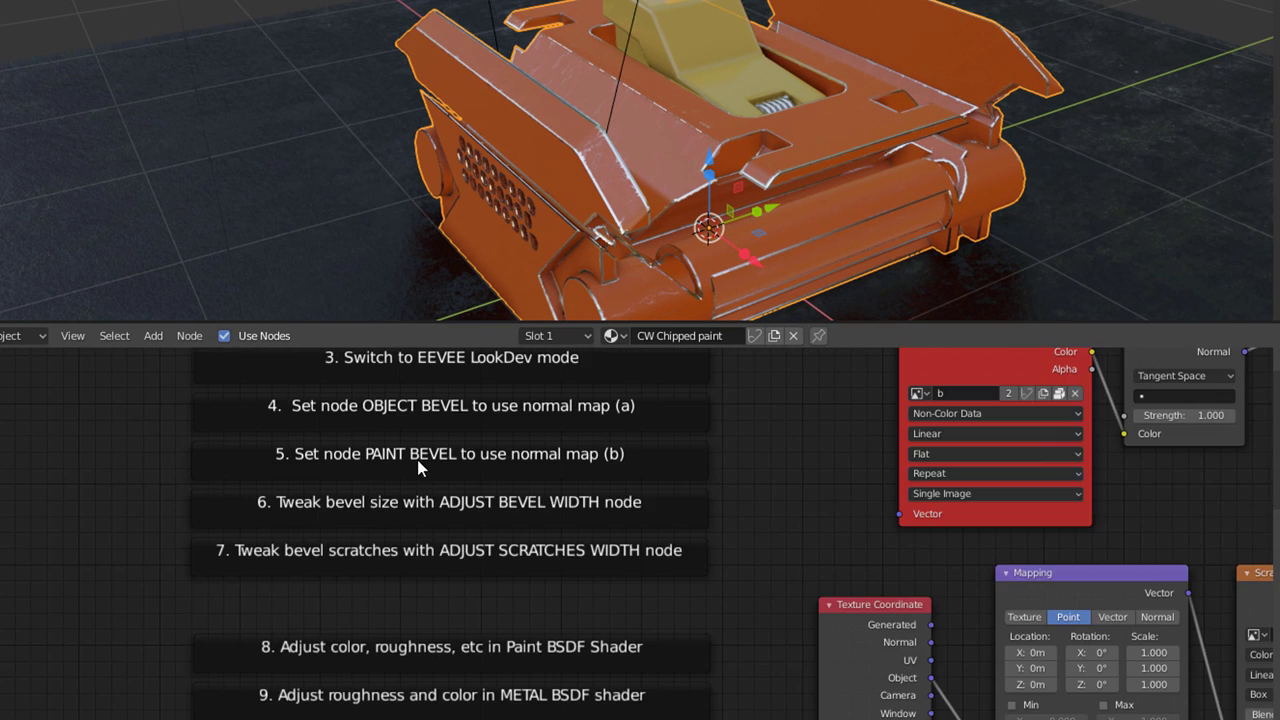
pyautogui.keyDown('ctrl'); pyautogui.hscroll(5, 812, 430); pyautogui.keyUp('ctrl')
pyautogui.keyDown('shift'); pyautogui.scroll(2, 805, 435); pyautogui.keyUp('shift')
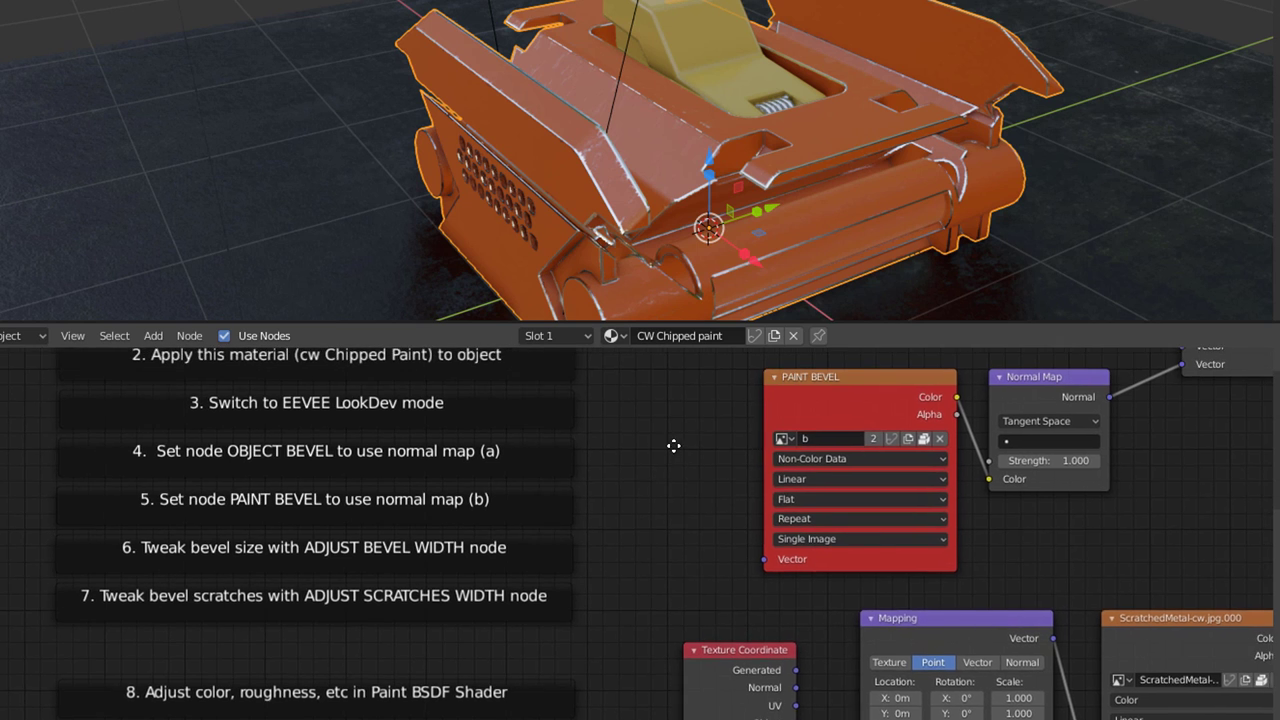
pyautogui.moveTo(674, 443); pyautogui.dragTo(452, 545, button='middle')
pyautogui.scroll(5, 805, 240)
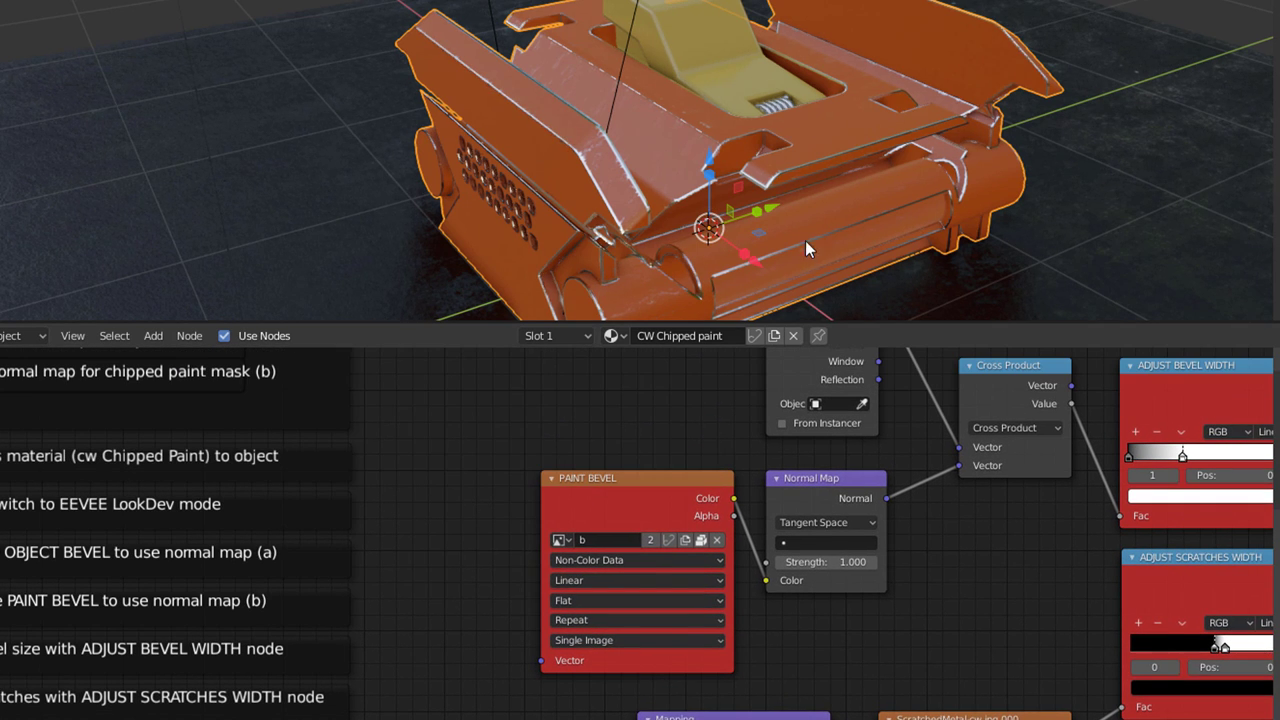
pyautogui.scroll(-2, 808, 221)
pyautogui.scroll(3, 791, 193)
pyautogui.moveTo(773, 180); pyautogui.dragTo(800, 195, button='middle')
pyautogui.scroll(-2, 818, 459)
pyautogui.moveTo(818, 460); pyautogui.dragTo(523, 543, button='middle')
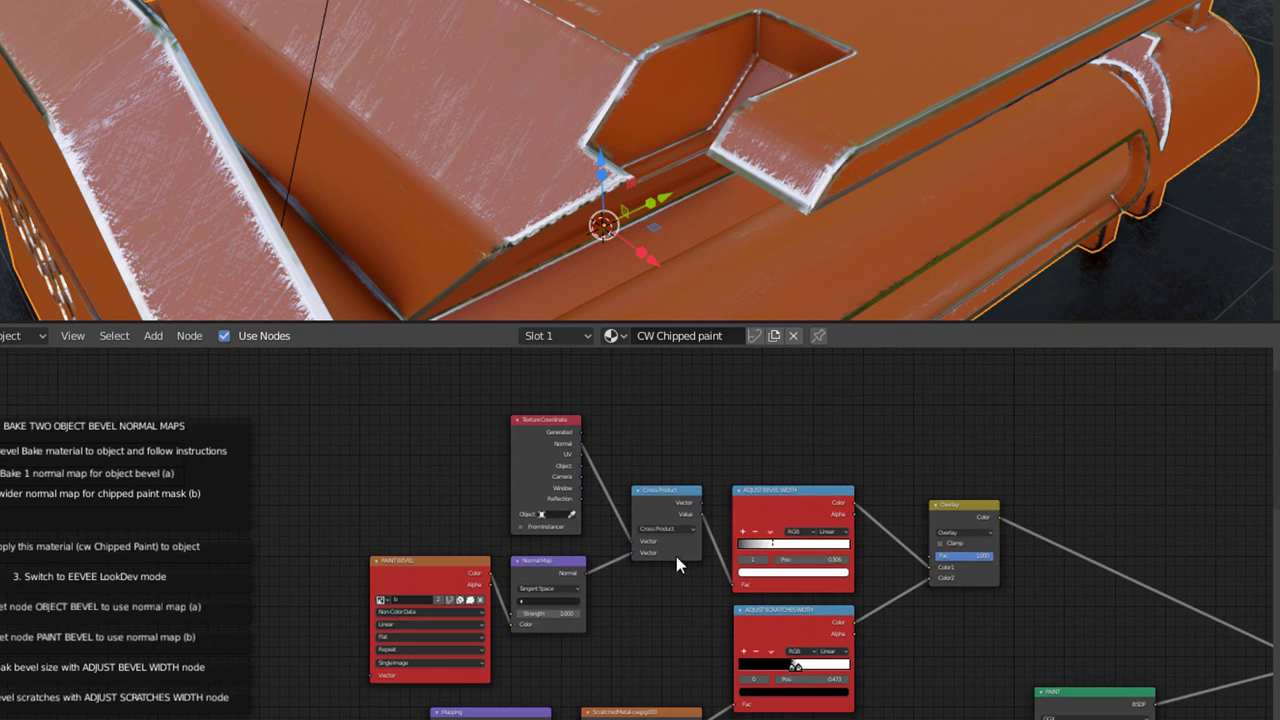
# In the ADJUST BEVEL WIDTH ramp, move the black stop slightly toward white and set the white stop's position to 0.500
pyautogui.scroll(4, 730, 556)
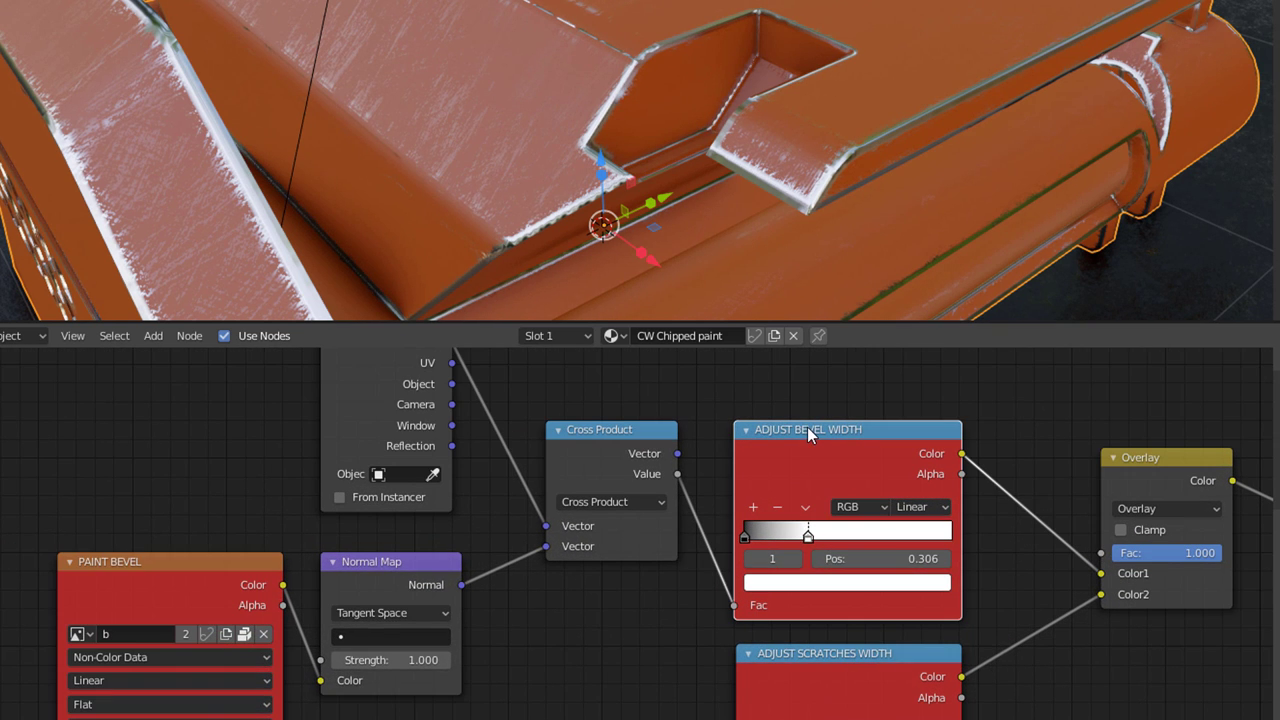
pyautogui.moveTo(479, 42); pyautogui.dragTo(492, 33, button='middle')
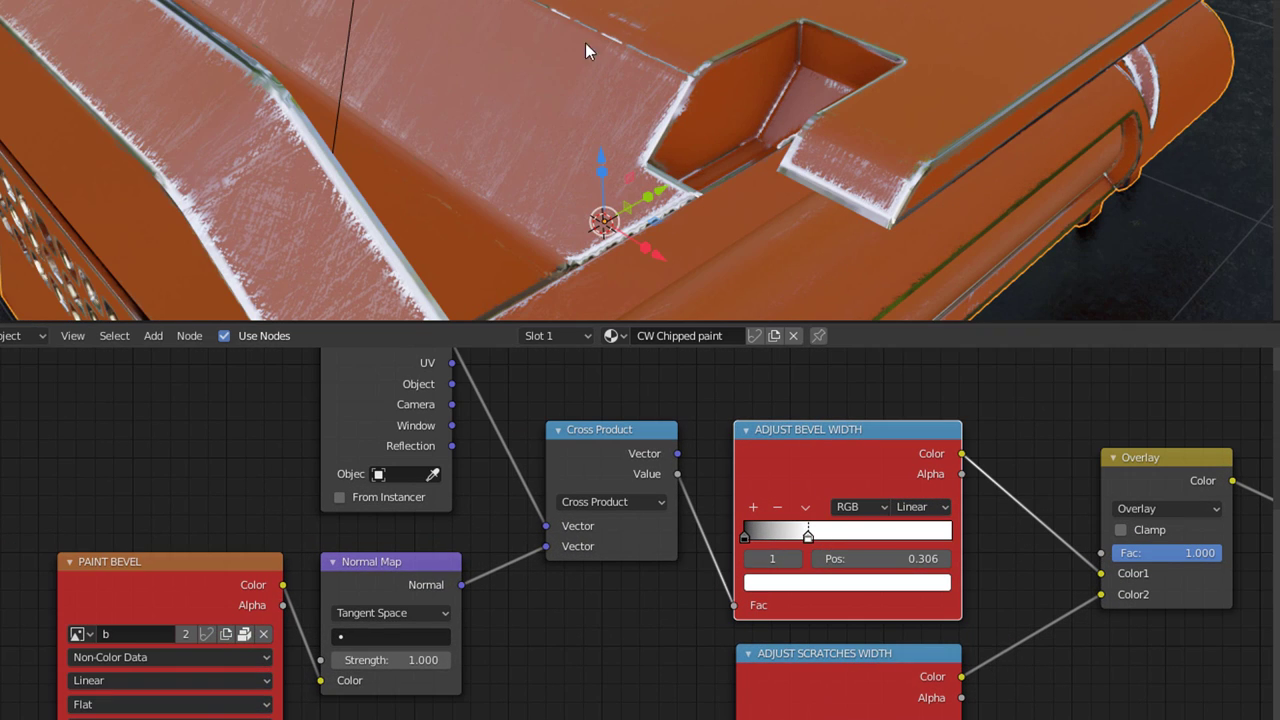
pyautogui.click(747, 534)
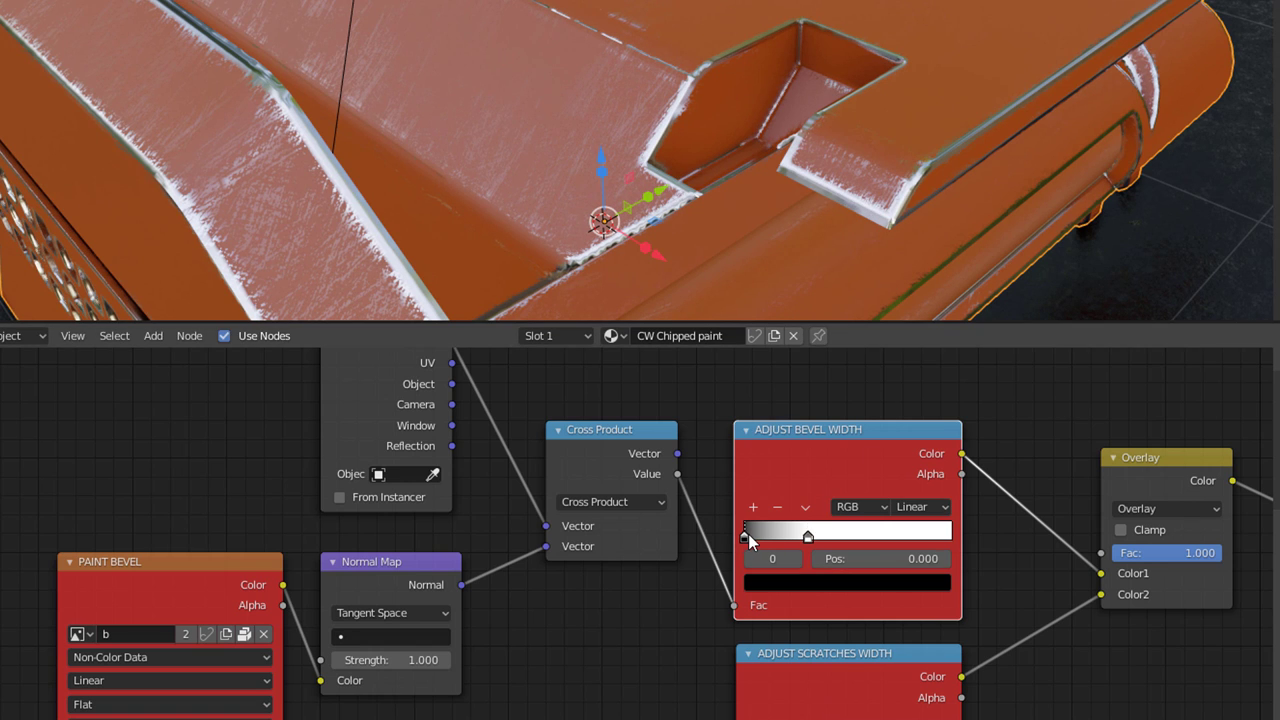
pyautogui.moveTo(750, 534); pyautogui.dragTo(939, 537)
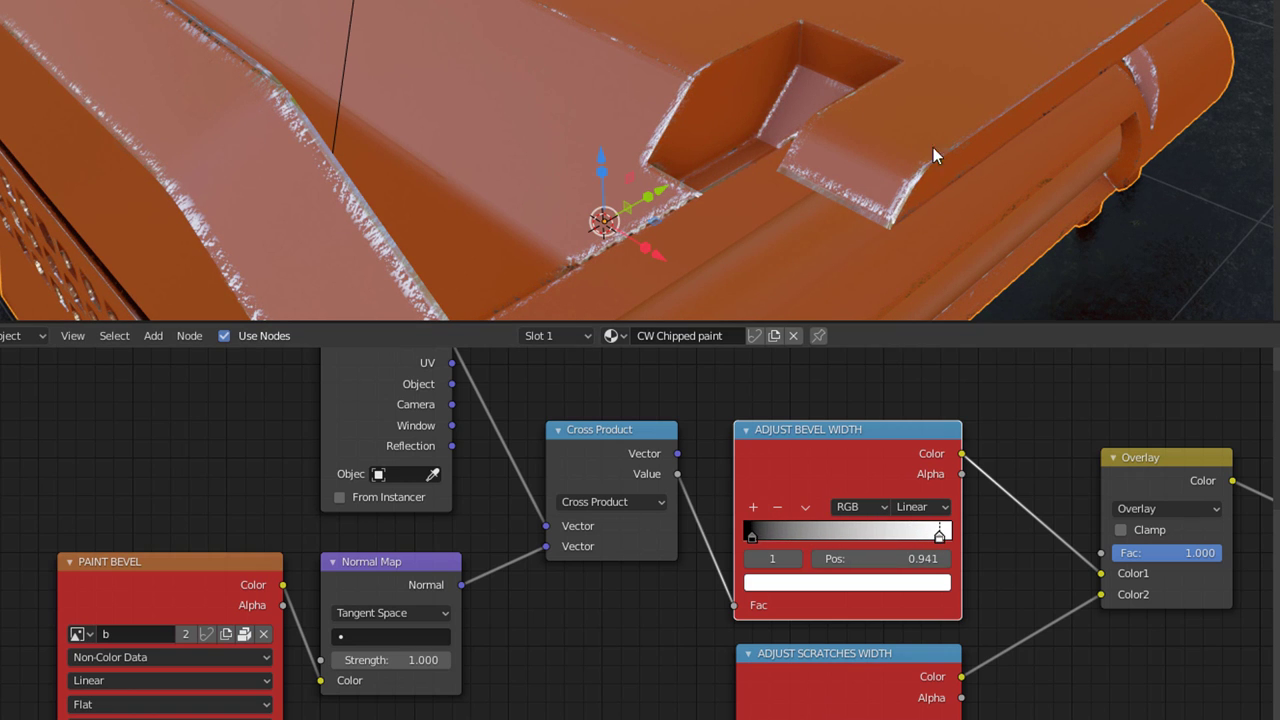
pyautogui.moveTo(939, 537); pyautogui.dragTo(849, 555)
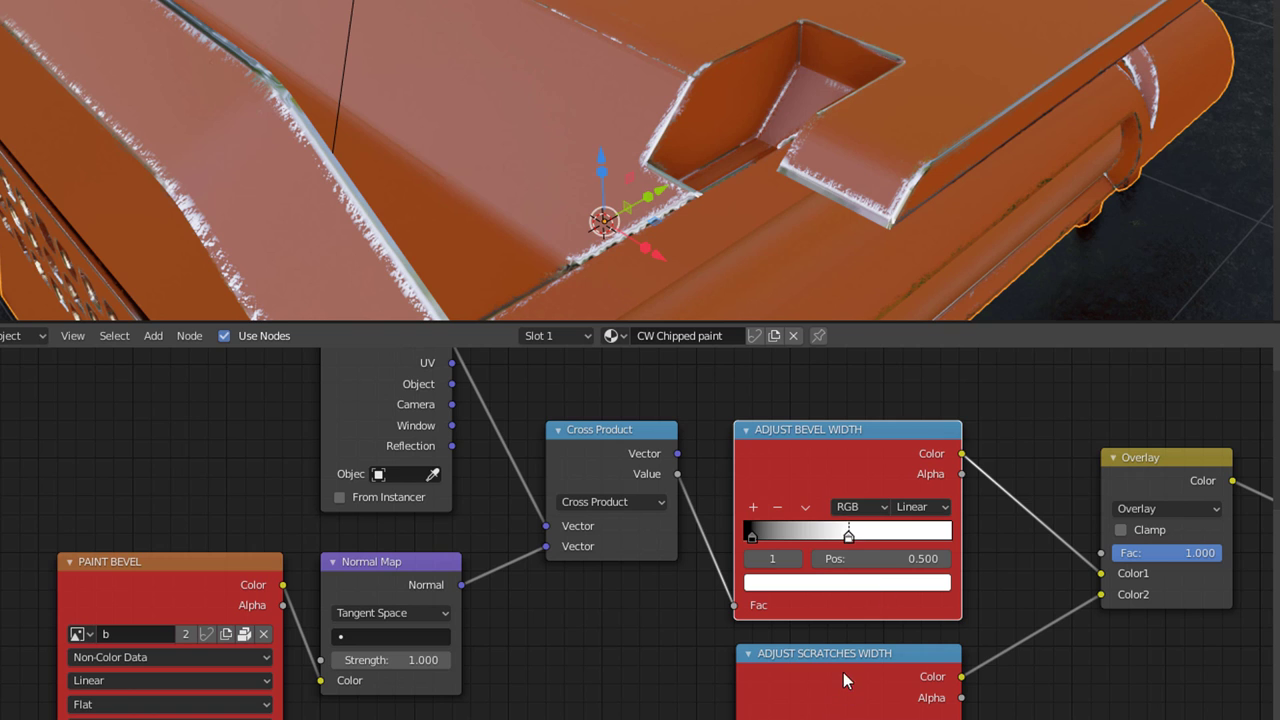
# In the ADJUST SCRATCHES WIDTH ramp, set the white stop's position to 0.500
pyautogui.moveTo(854, 655); pyautogui.dragTo(862, 529, button='middle')
pyautogui.click(862, 630)
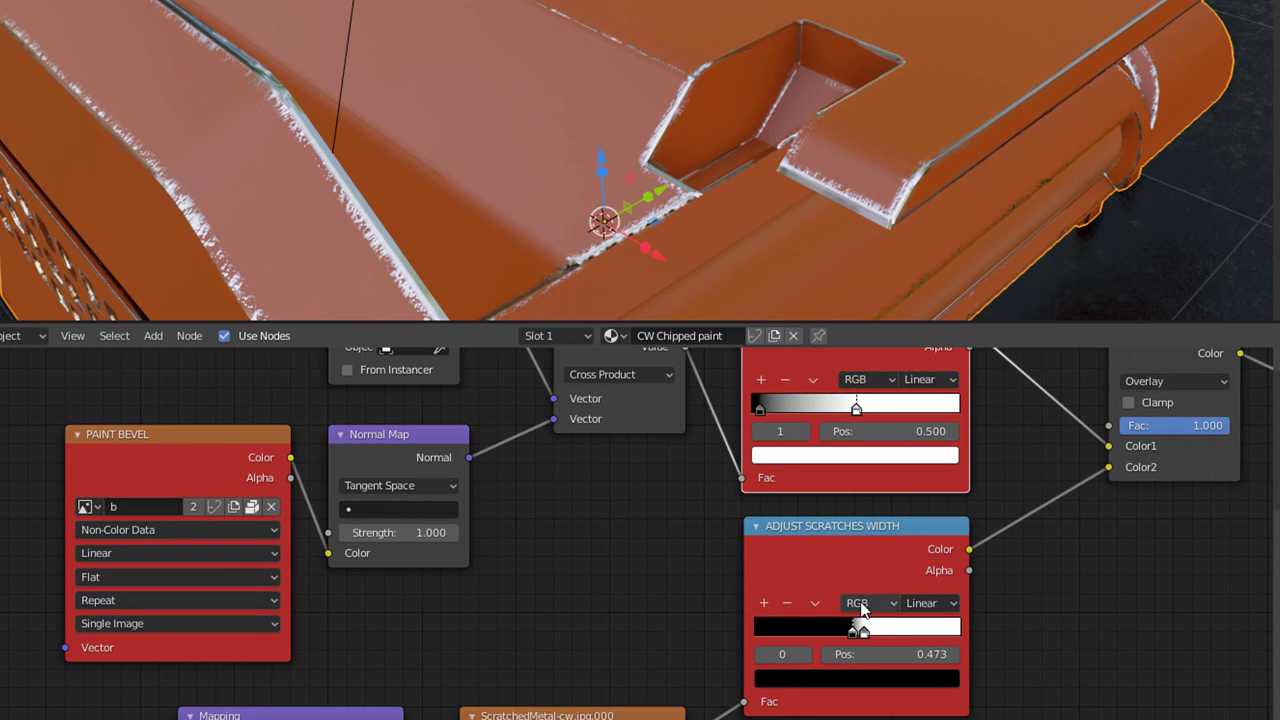
pyautogui.moveTo(865, 631); pyautogui.dragTo(938, 638)
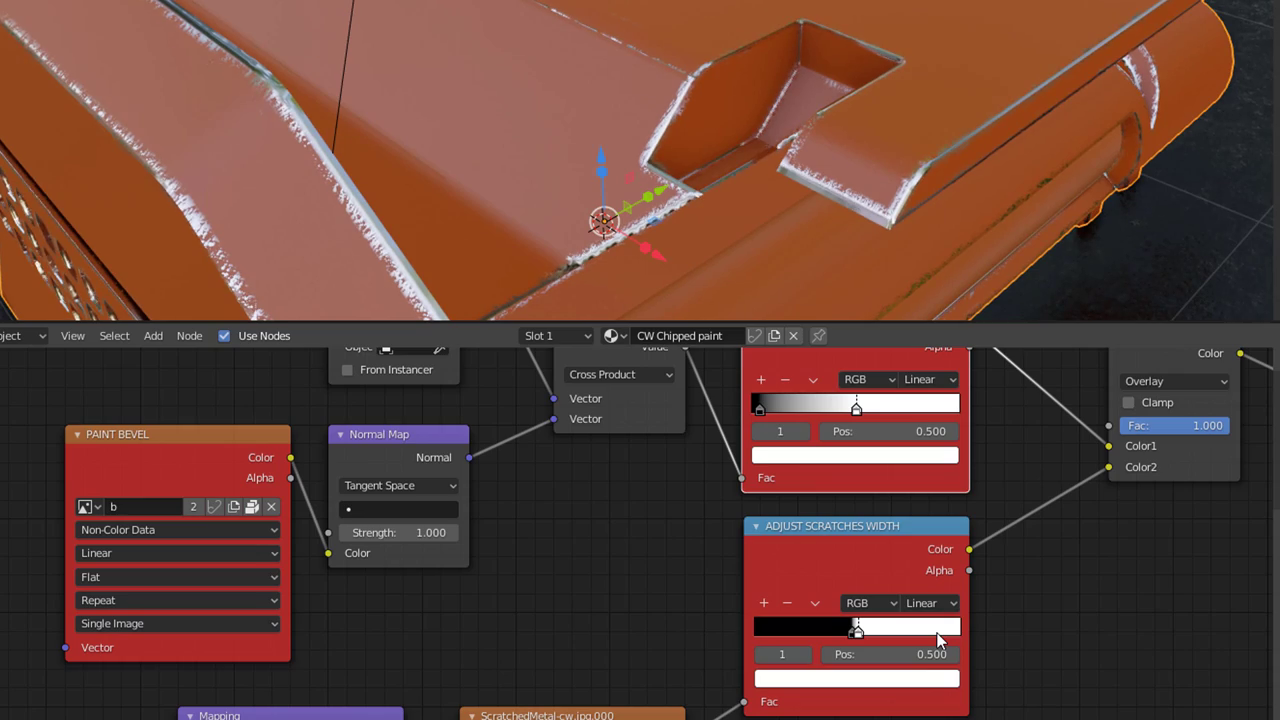
# Inspect the scratches on the vehicle's side and read the remaining instructions about adjusting the PAINT and METAL shaders
pyautogui.moveTo(814, 36); pyautogui.dragTo(888, 66, button='middle')
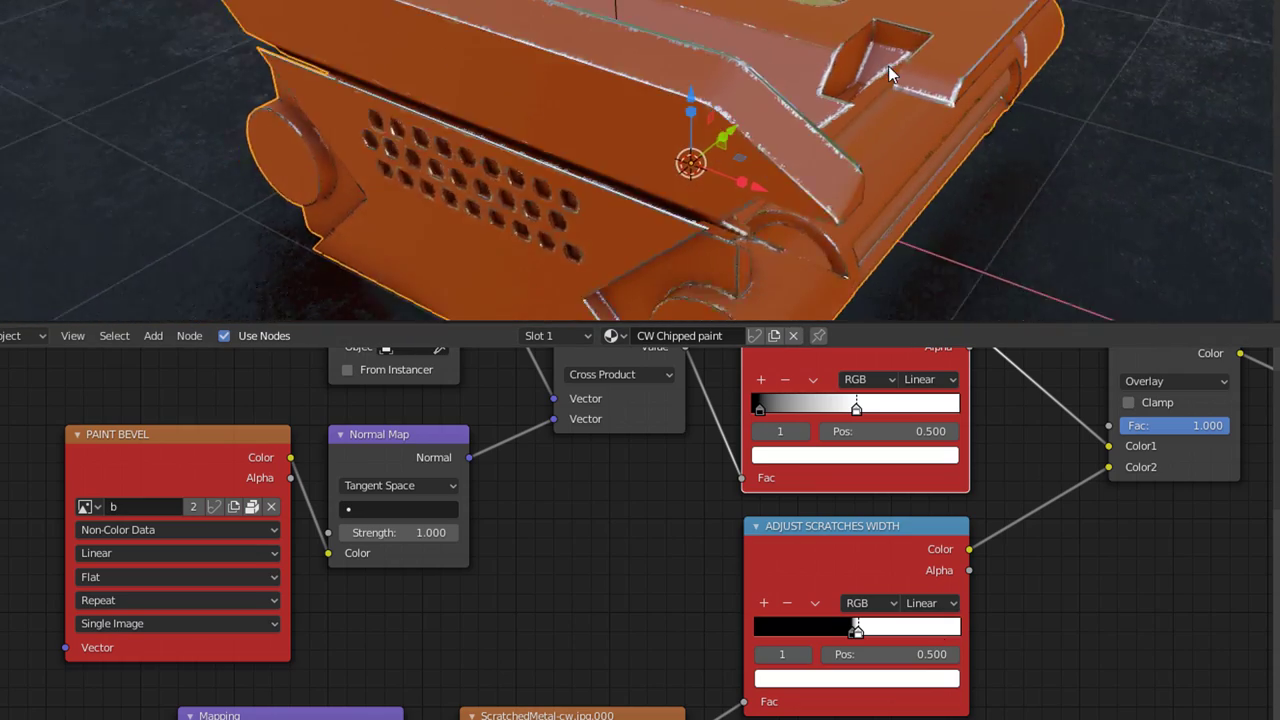
pyautogui.scroll(-1, 888, 67)
pyautogui.scroll(-7, 648, 562)
pyautogui.moveTo(202, 590); pyautogui.dragTo(473, 523, button='middle')
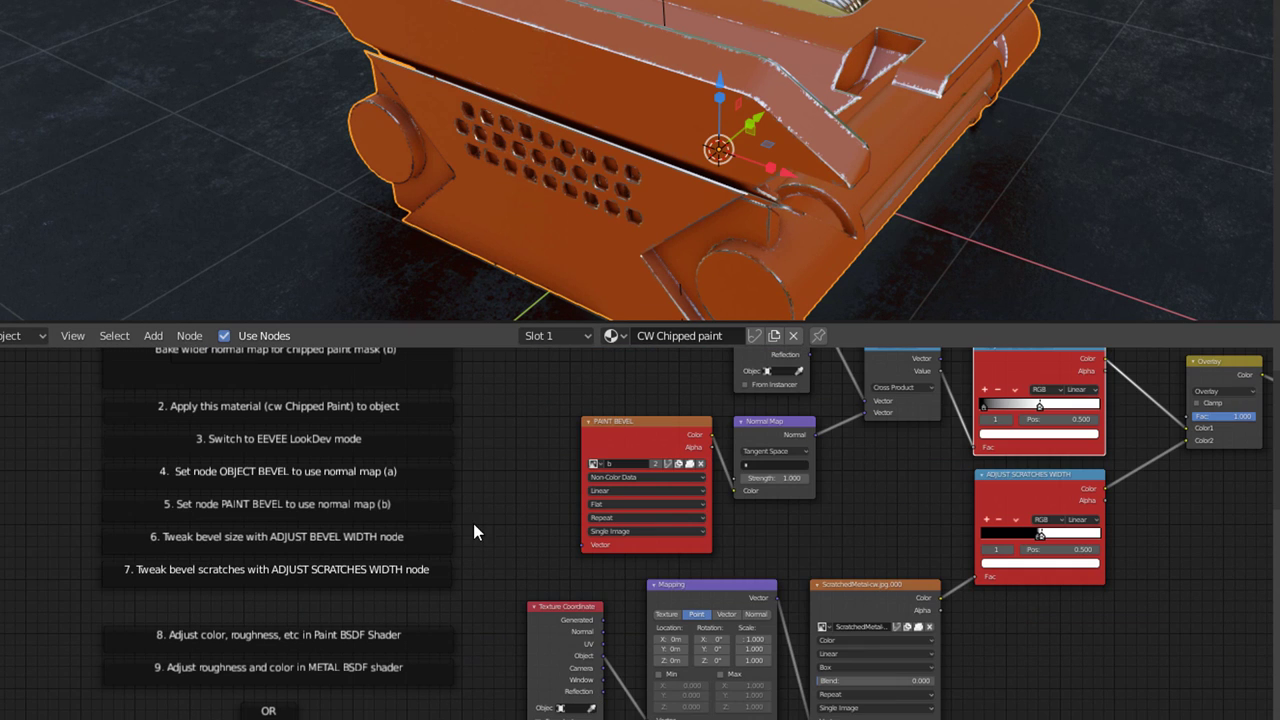
pyautogui.scroll(2, 281, 552)
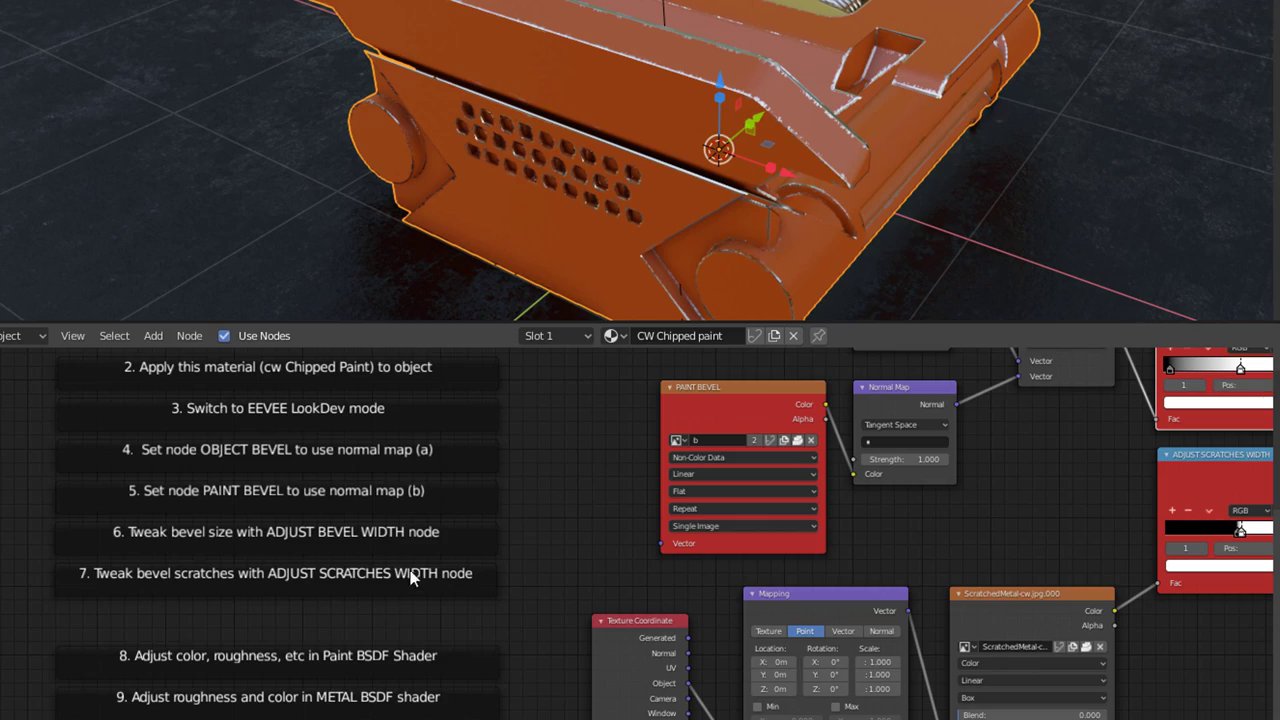
pyautogui.scroll(-1, 377, 535)
pyautogui.moveTo(368, 606); pyautogui.dragTo(393, 589, button='middle')
# Change the PAINT shader's base color from orange to a muted pinkish beige
pyautogui.moveTo(480, 503); pyautogui.dragTo(140, 670, button='middle')
pyautogui.moveTo(815, 668); pyautogui.dragTo(777, 427, button='middle')
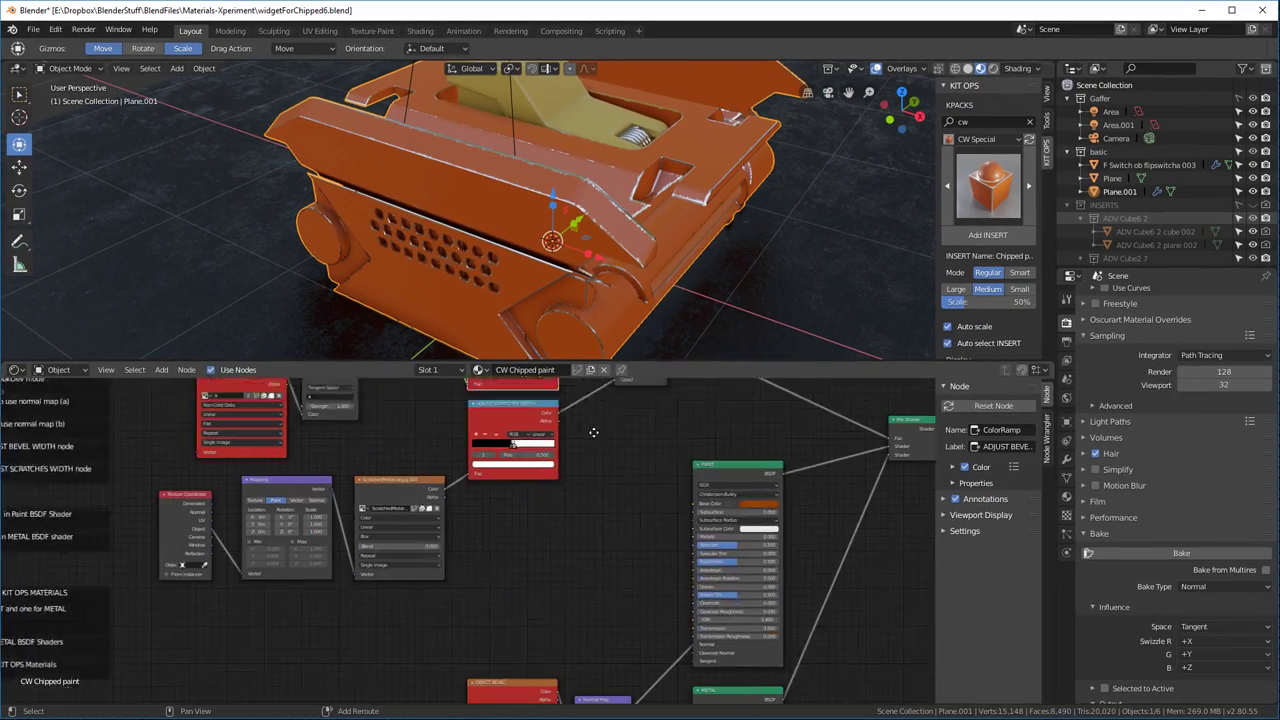
pyautogui.moveTo(594, 432); pyautogui.dragTo(600, 400, button='middle')
pyautogui.scroll(-1, 532, 481)
pyautogui.moveTo(530, 479); pyautogui.dragTo(530, 531, button='middle')
pyautogui.click(680, 476)
pyautogui.moveTo(697, 414); pyautogui.dragTo(684, 402)
pyautogui.moveTo(590, 228); pyautogui.dragTo(555, 234, button='middle')
pyautogui.moveTo(420, 250); pyautogui.dragTo(648, 535, button='middle')
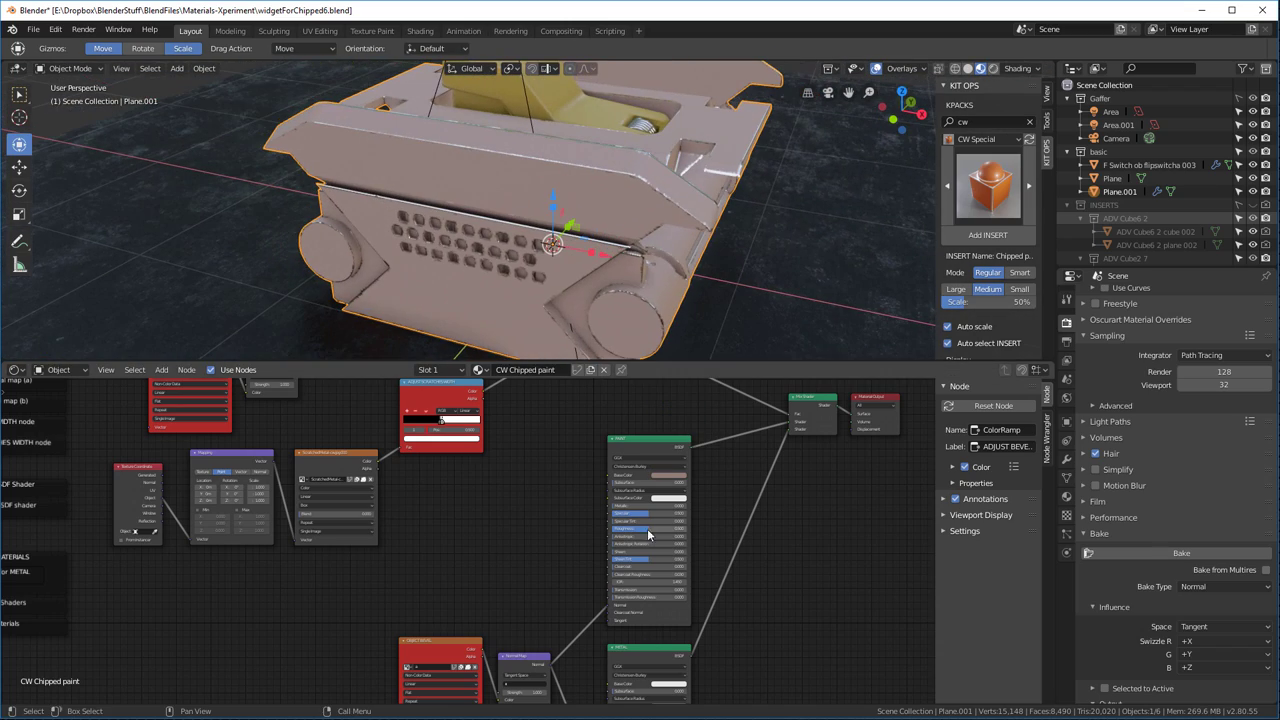
# Apply the Paint matte material from the CW Plastic plus paint pack to the vehicle body
pyautogui.scroll(-2, 656, 530)
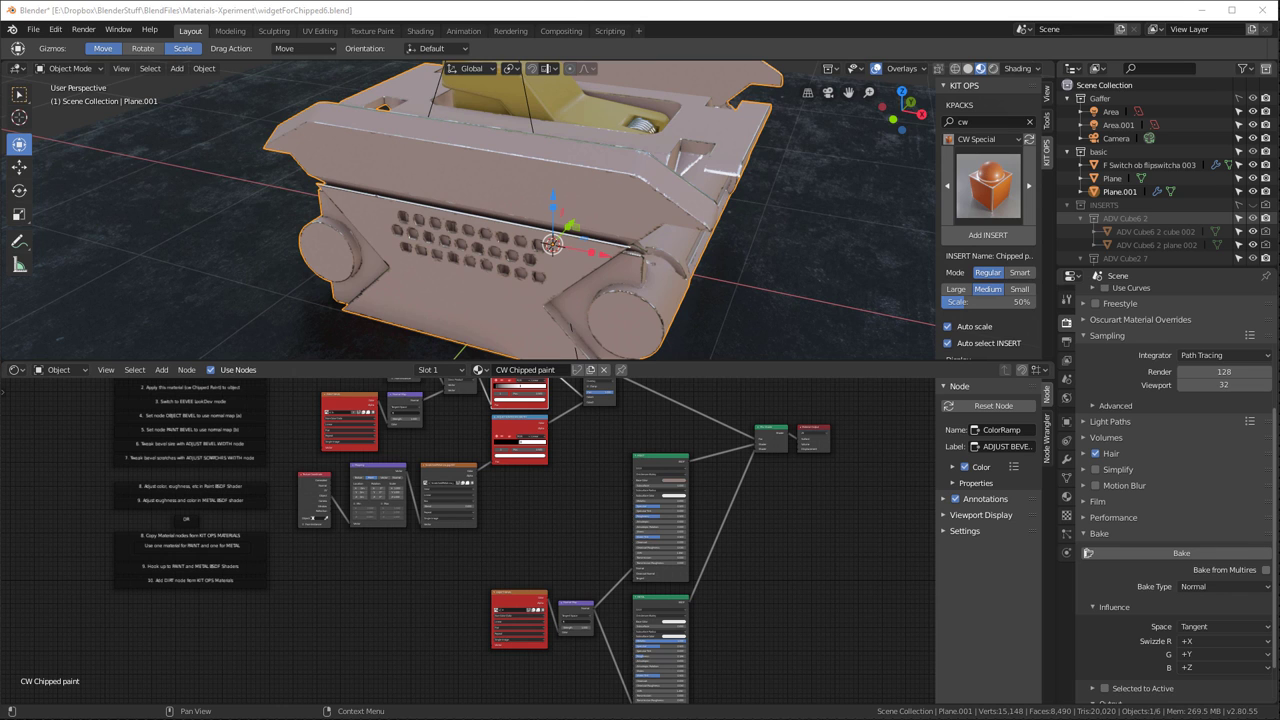
pyautogui.moveTo(535, 223); pyautogui.dragTo(625, 248, button='middle')
pyautogui.click(975, 140)
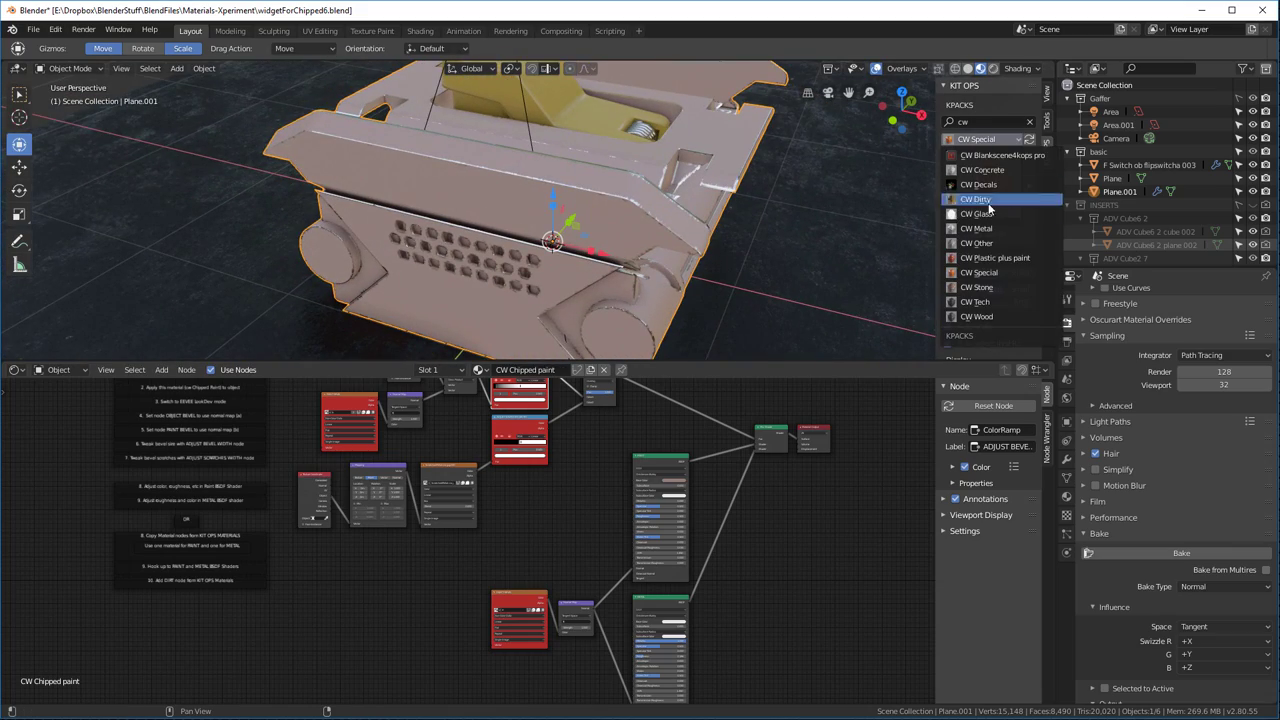
pyautogui.click(990, 248)
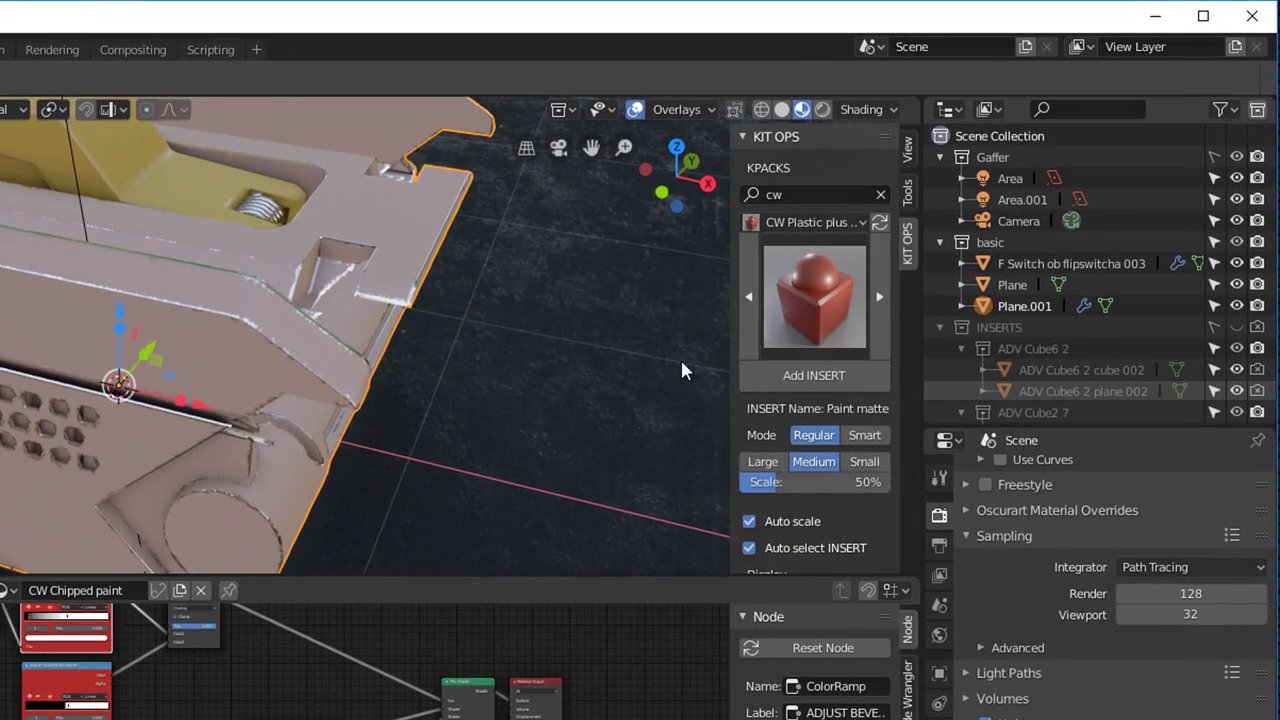
pyautogui.click(850, 271)
pyautogui.click(270, 399)
pyautogui.click(815, 376)
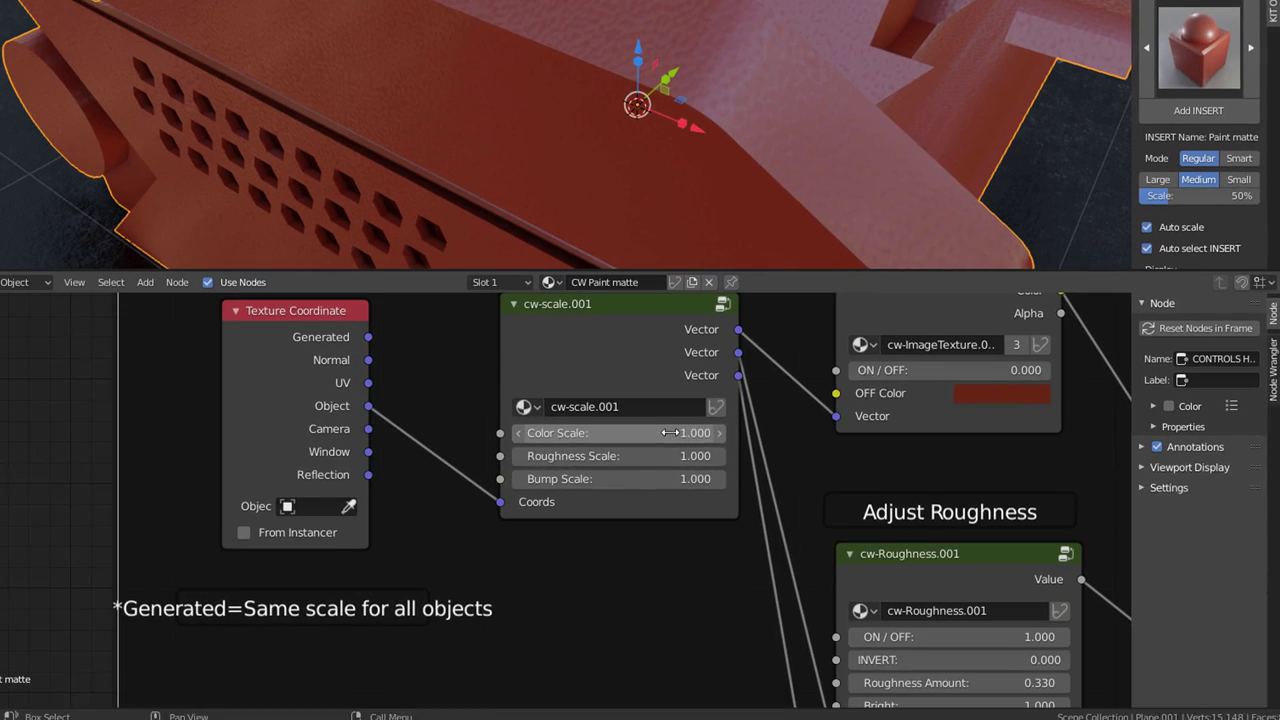
# Copy six CW Paint matte nodes: Texture Coordinate, cw-scale, cw-ImageTexture, RGB Curves, Hue Saturation Value and cw-Roughness
pyautogui.moveTo(912, 188); pyautogui.dragTo(817, 53, button='middle')
pyautogui.scroll(-2, 816, 53)
pyautogui.scroll(-5, 793, 357)
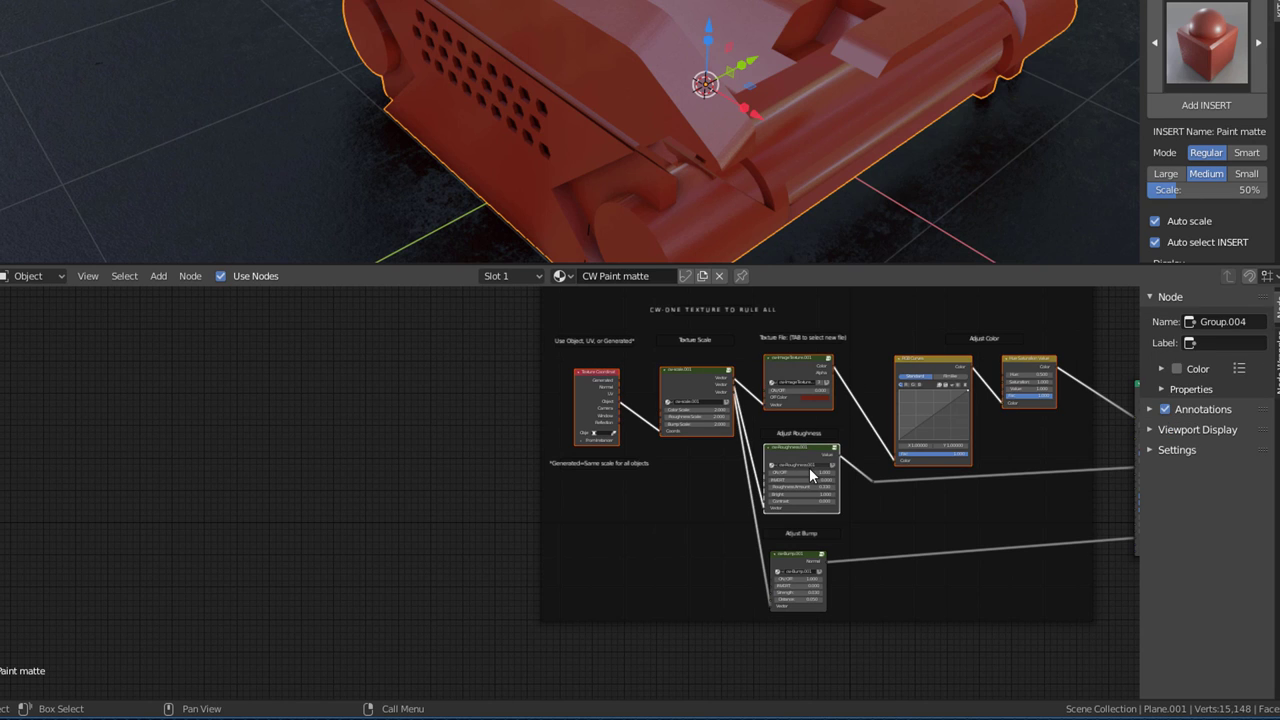
pyautogui.hotkey('ctrl', 'c')
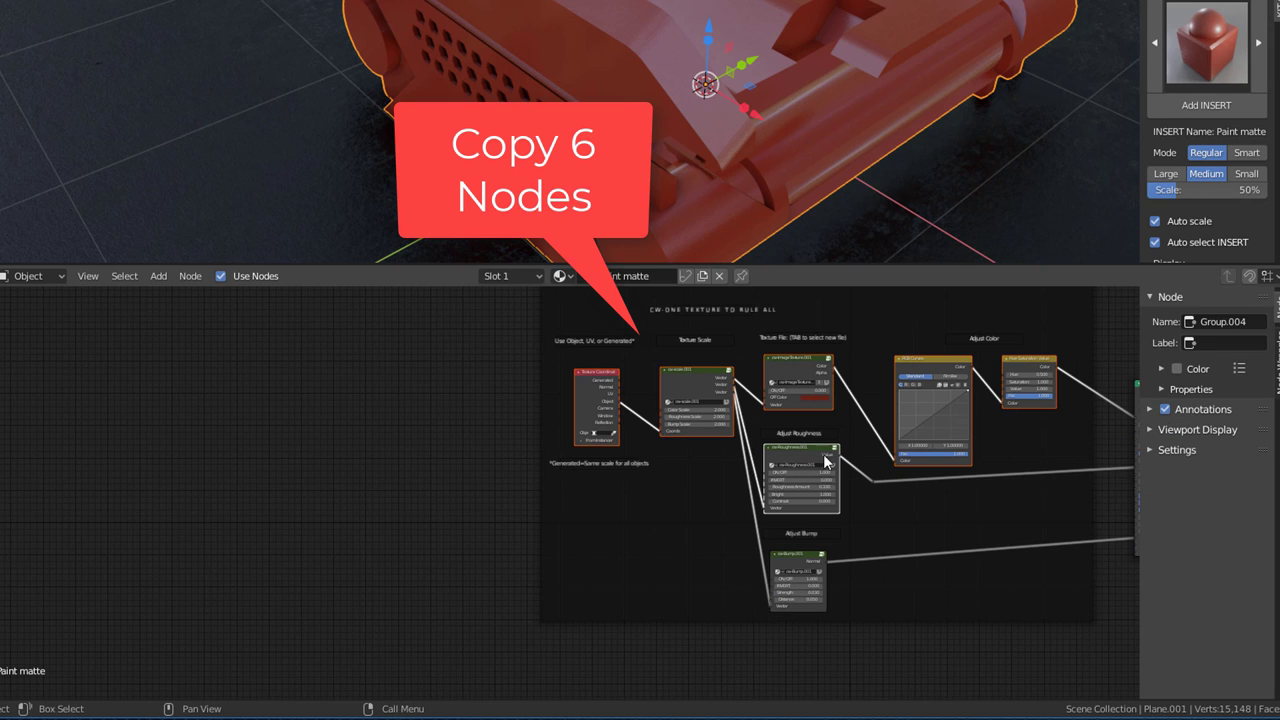
# Switch the vehicle back to the CW Chipped paint material and paste the six copied nodes beside the PAINT shader
pyautogui.click(564, 275)
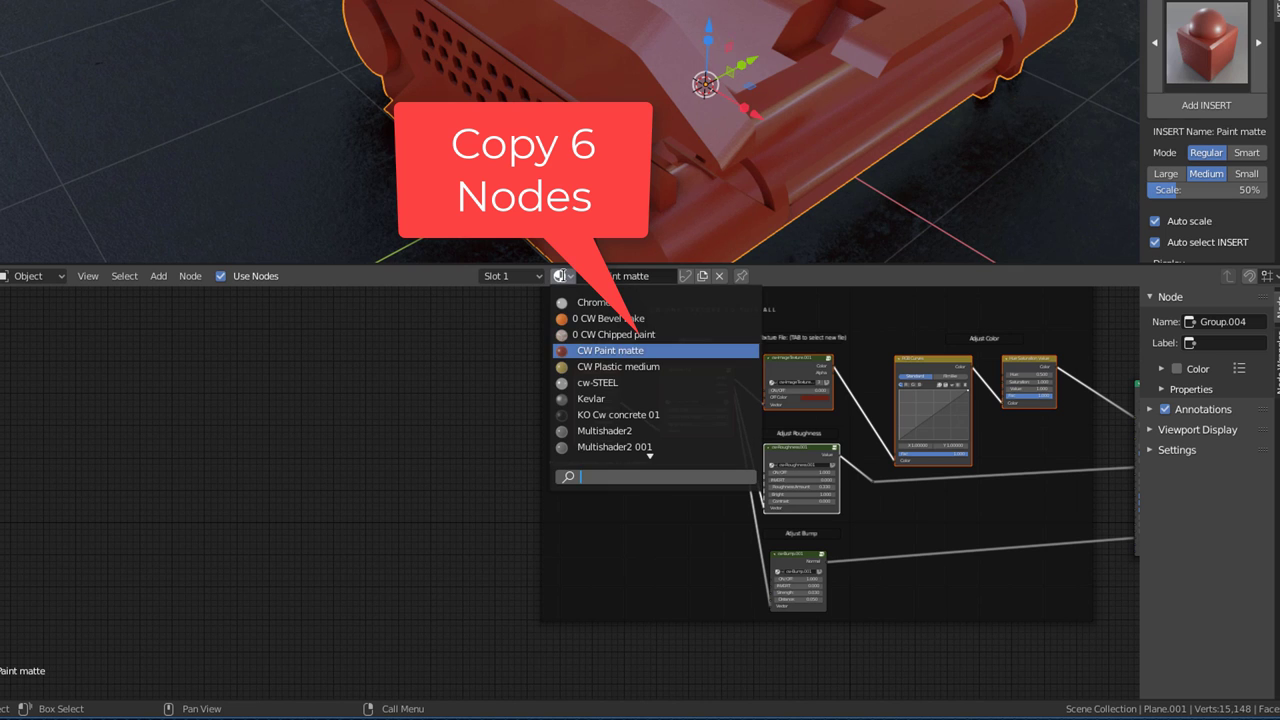
pyautogui.click(616, 318)
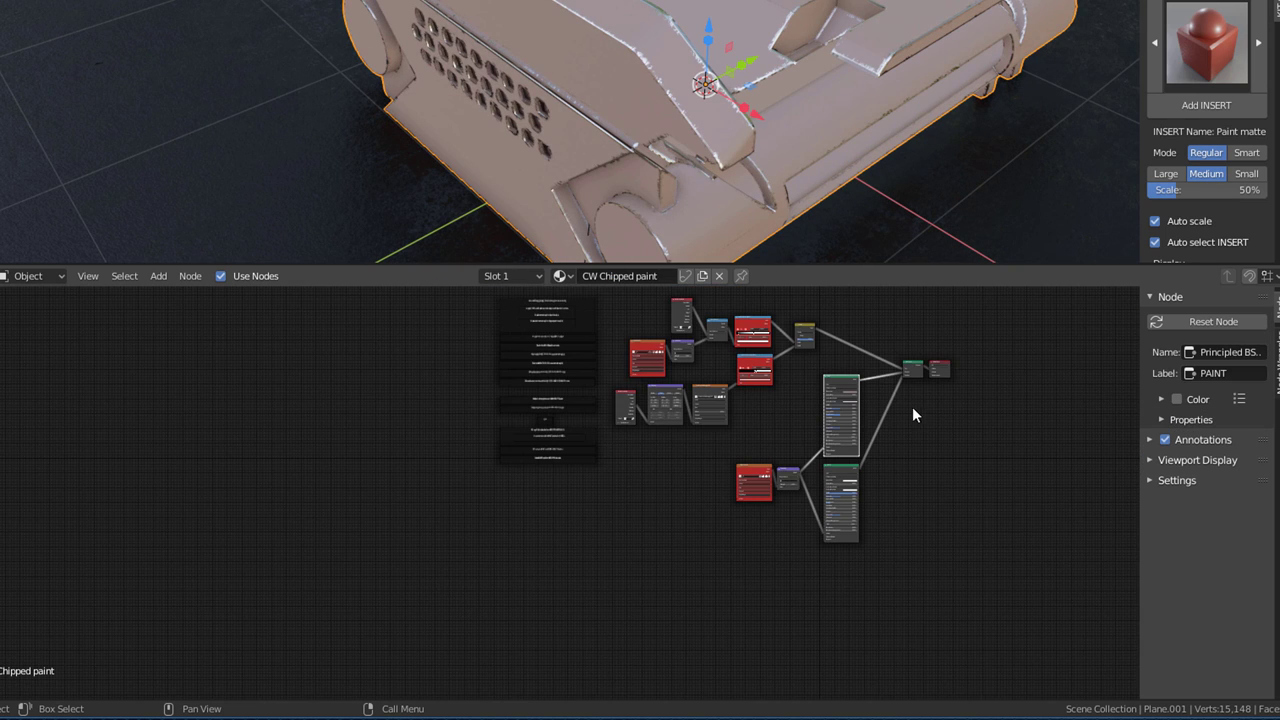
pyautogui.hotkey('ctrl', 'v')
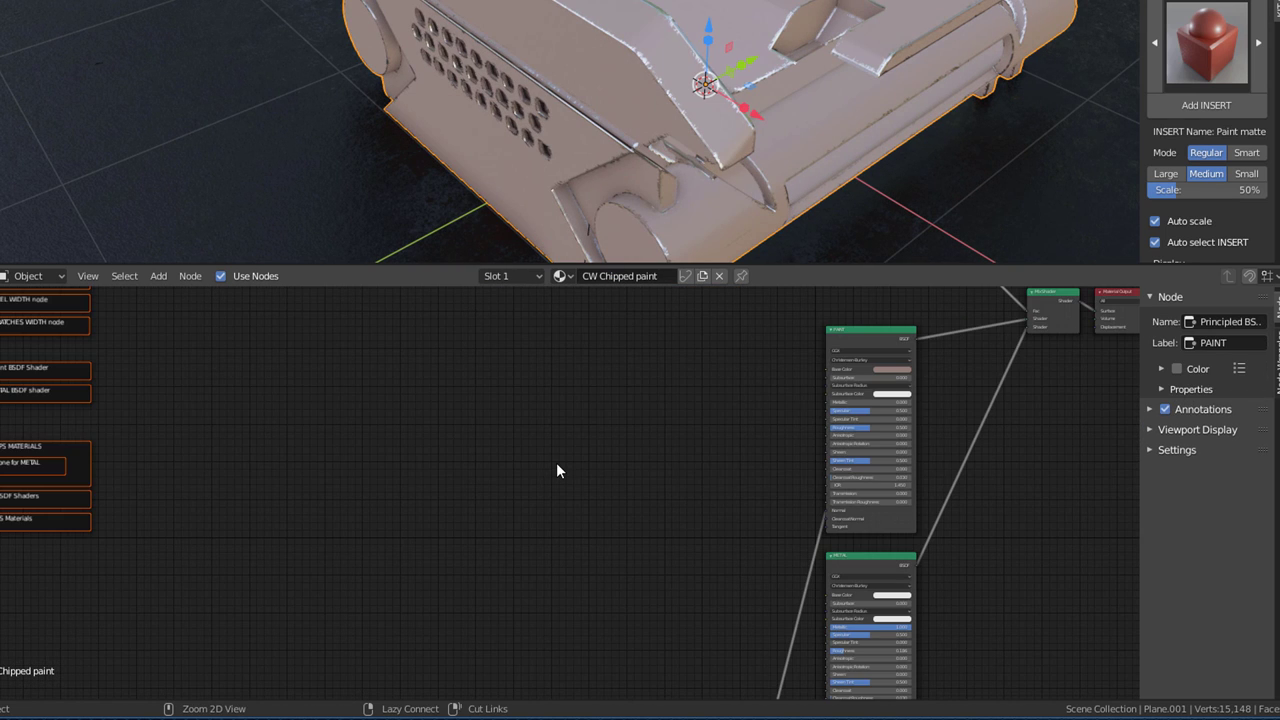
pyautogui.hotkey('ctrl', 'v')
pyautogui.press('g')
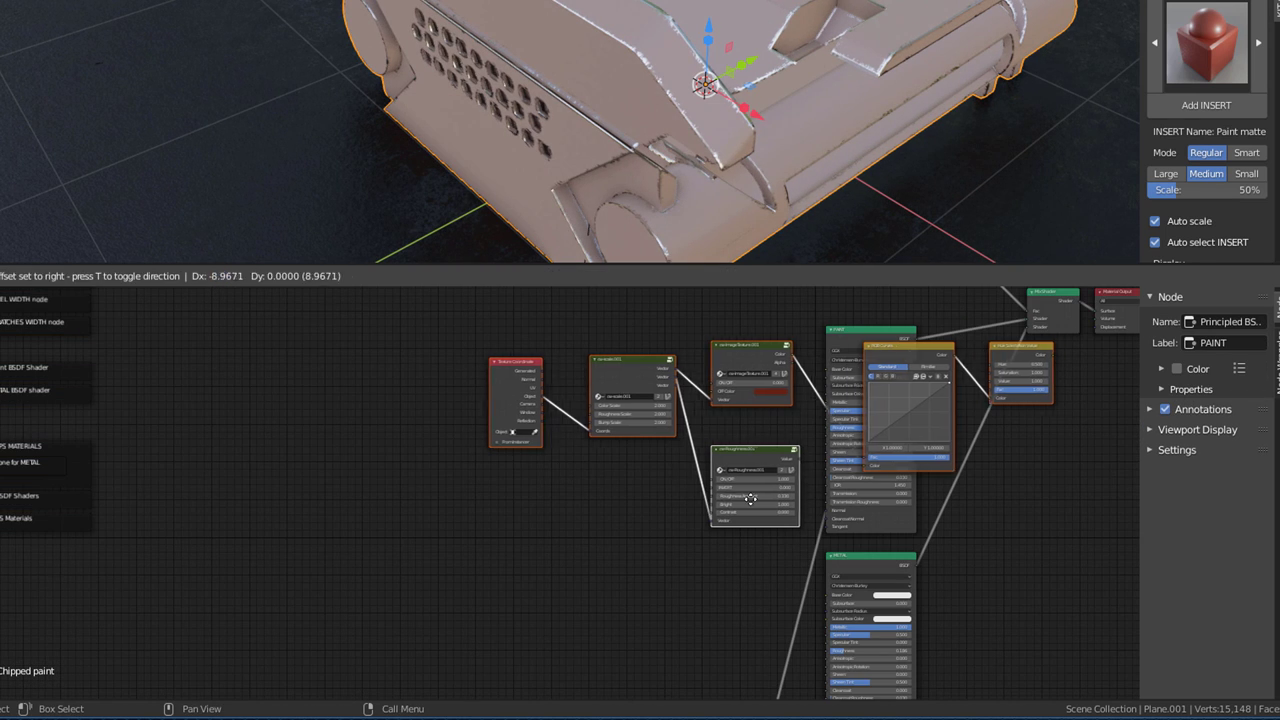
pyautogui.click(498, 508)
pyautogui.scroll(-8, 568, 506)
pyautogui.scroll(5, 686, 450)
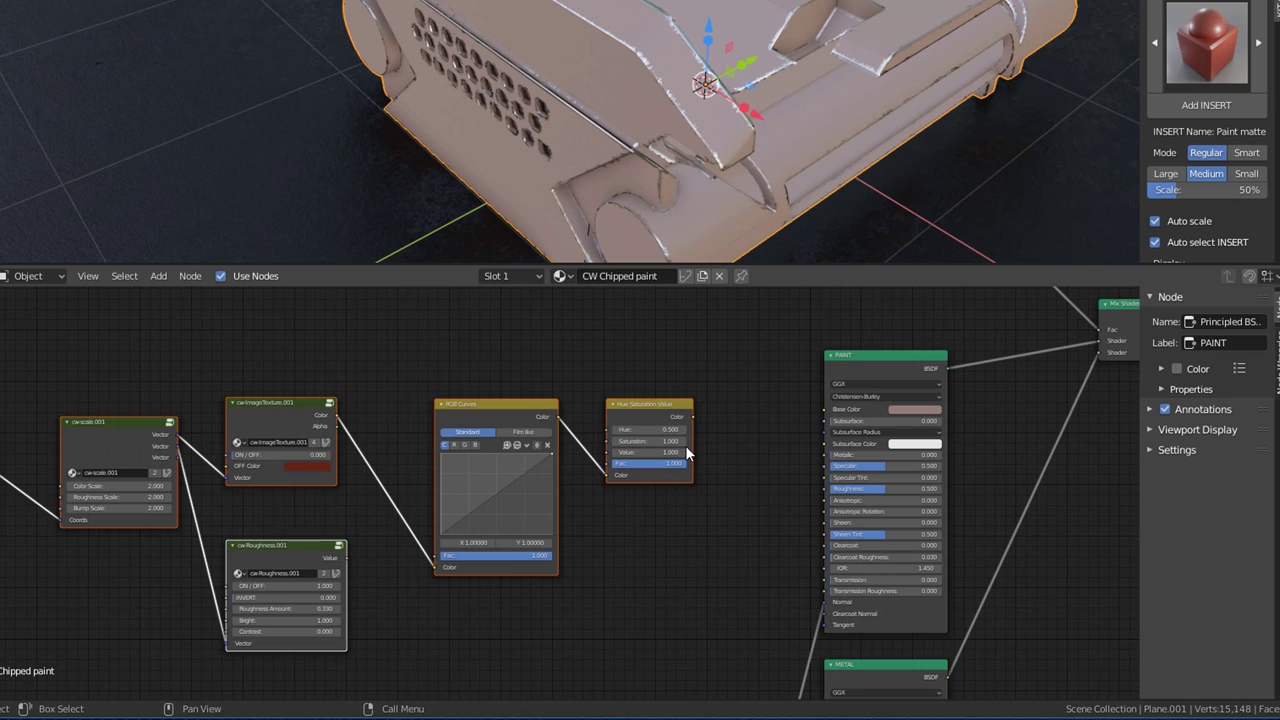
# Connect the Hue Saturation Value color to the PAINT shader's Base Color and the cw-Roughness value to its Roughness
pyautogui.moveTo(691, 415); pyautogui.dragTo(808, 420)
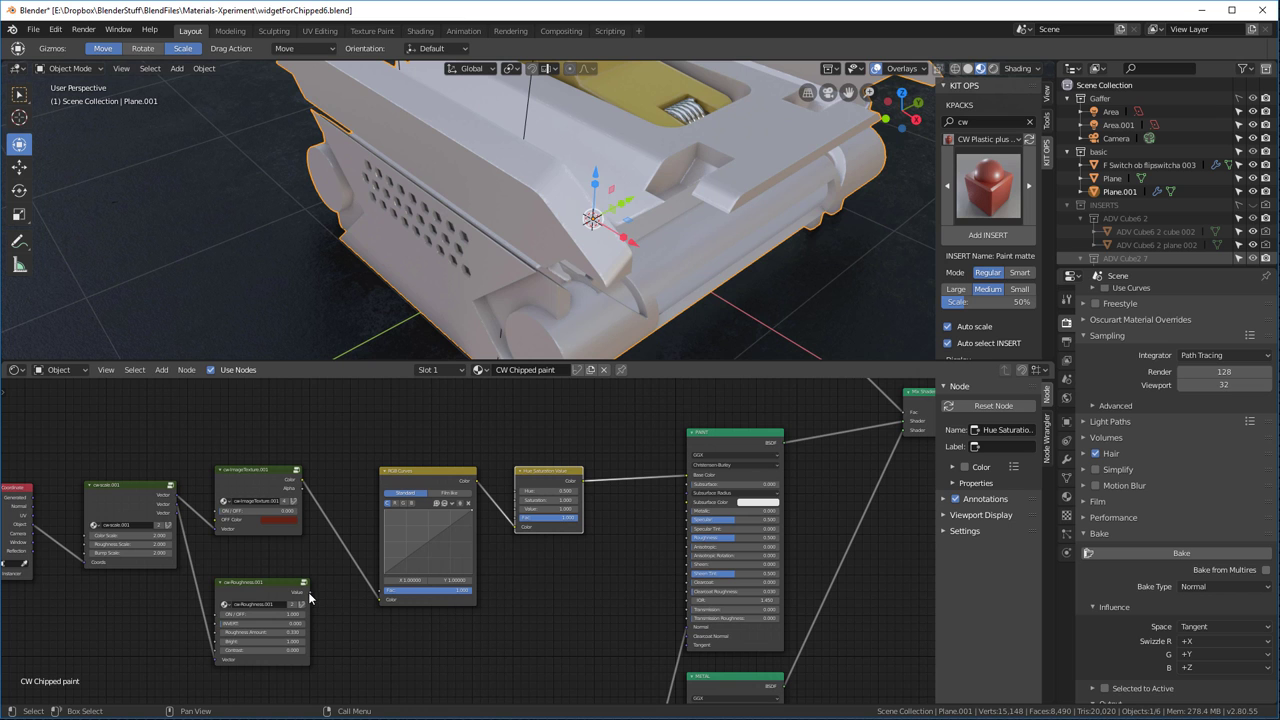
pyautogui.moveTo(307, 594)
pyautogui.mouseDown()
pyautogui.moveTo(628, 600)
pyautogui.moveTo(676, 541)
pyautogui.mouseUp()
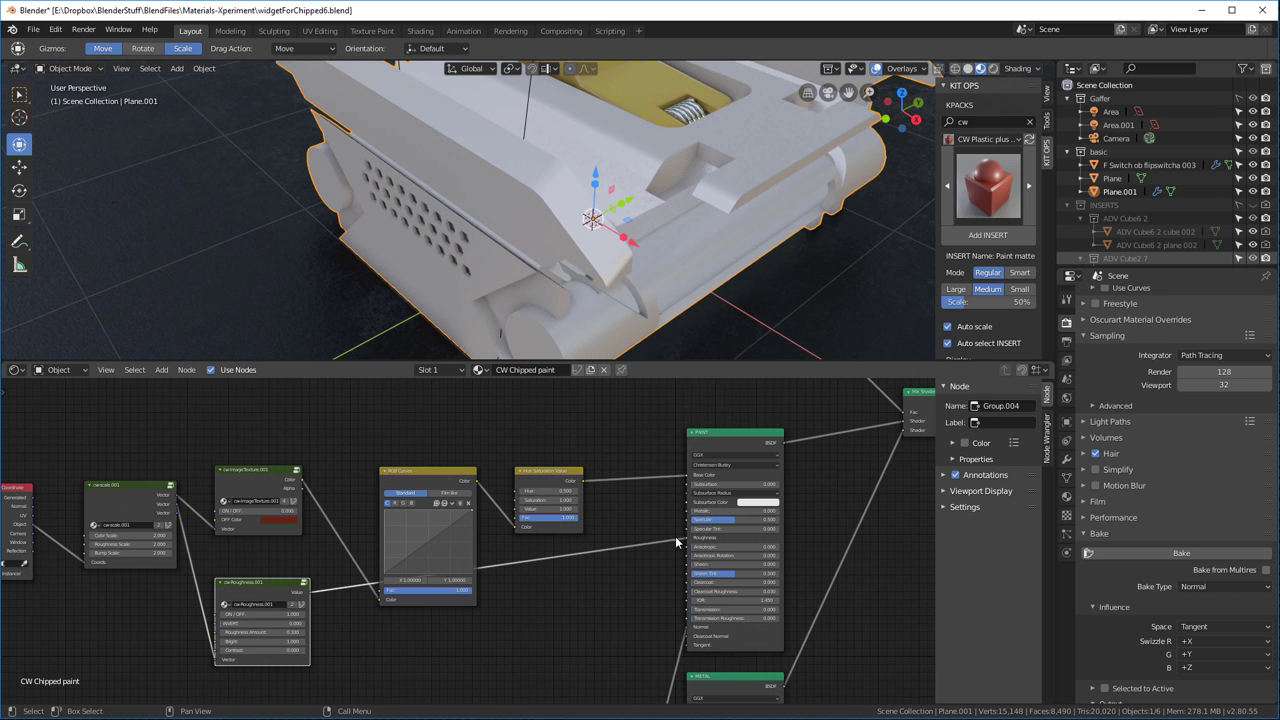
pyautogui.moveTo(561, 243)
pyautogui.mouseDown(button='middle')
pyautogui.moveTo(568, 231)
pyautogui.moveTo(561, 252)
pyautogui.mouseUp(button='middle')
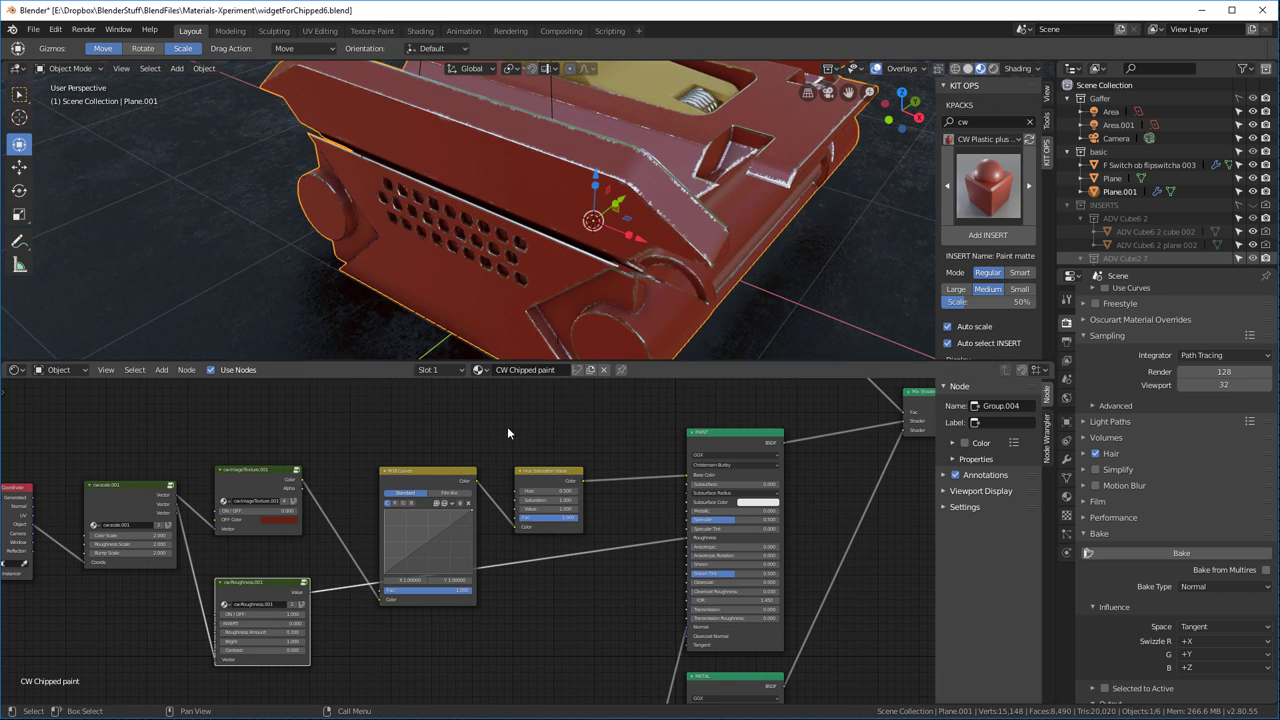
# Change the OFF Color of the paint's cw-ImageTexture node from red to dark gray
pyautogui.scroll(3, 282, 495)
pyautogui.click(302, 533)
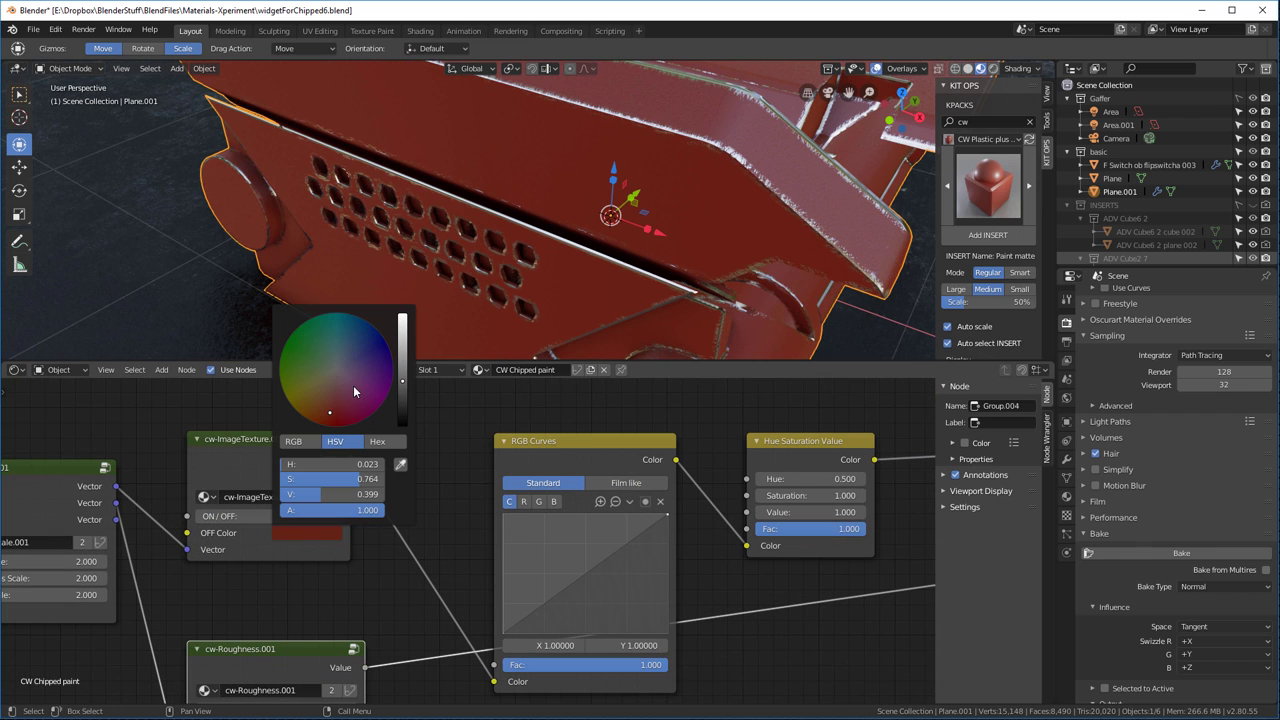
pyautogui.moveTo(408, 370); pyautogui.dragTo(406, 428)
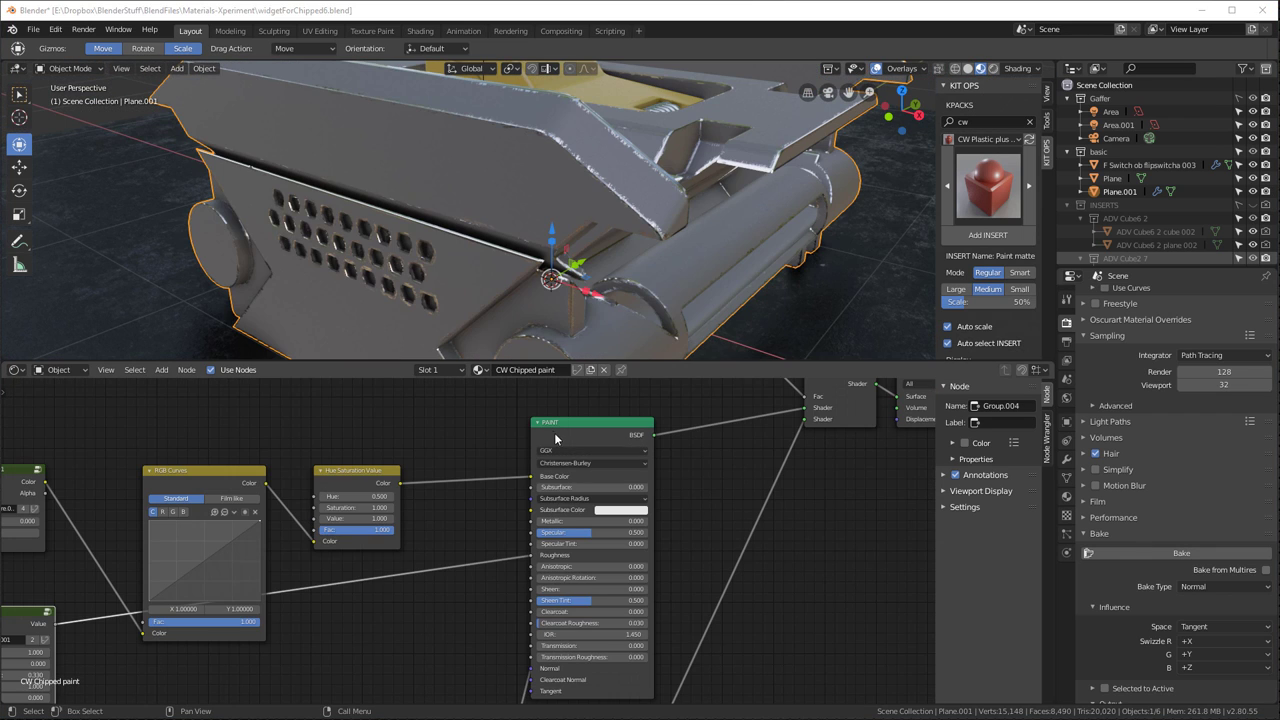
# Open the cw-STEEL material and copy its Texture Coordinate, cw-scale, cw-ImageTexture, RGB Curves, Hue Saturation Value and cw-Roughness nodes
pyautogui.moveTo(814, 625); pyautogui.dragTo(813, 473, button='middle')
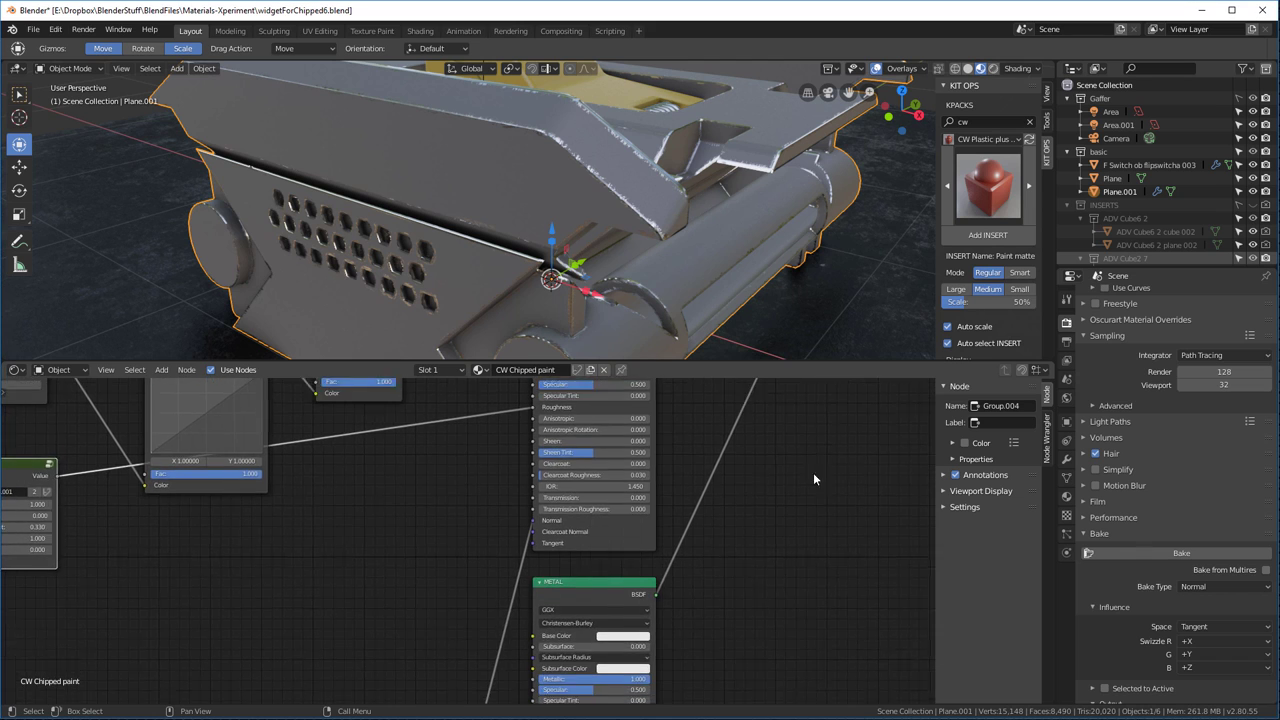
pyautogui.moveTo(799, 588); pyautogui.dragTo(855, 442, button='middle')
pyautogui.scroll(1, 855, 442)
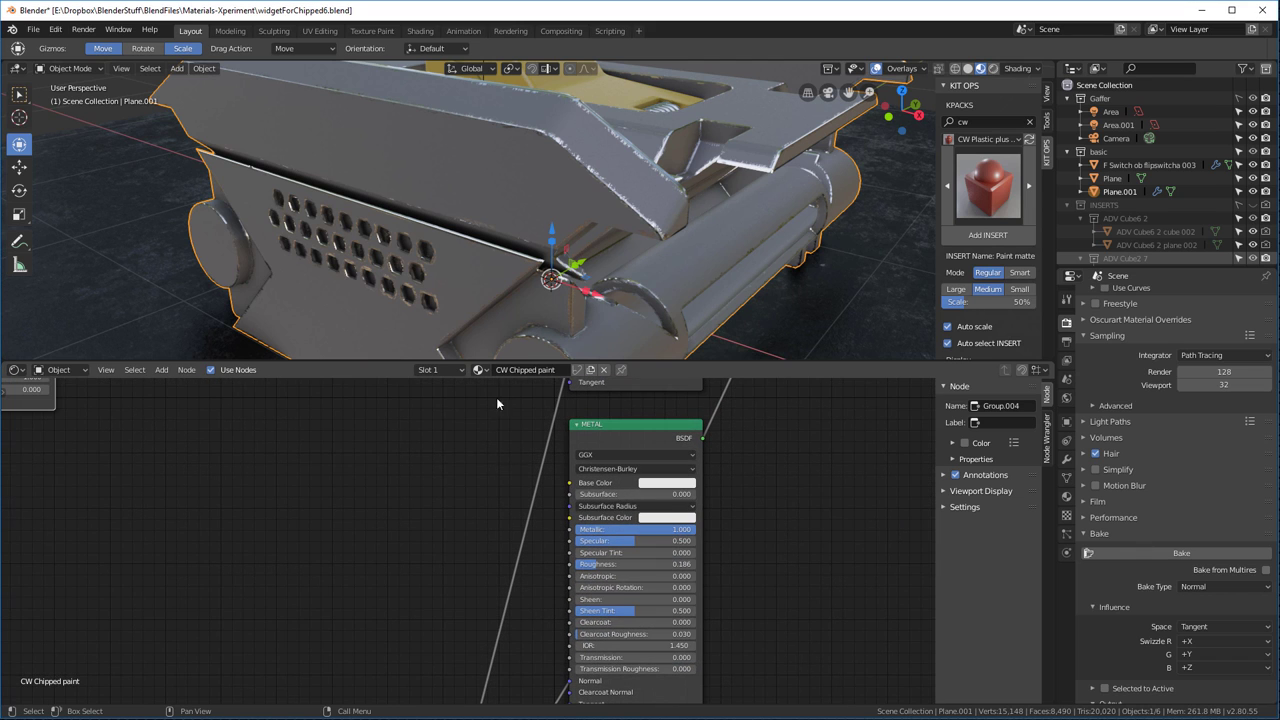
pyautogui.click(481, 370)
pyautogui.click(540, 455)
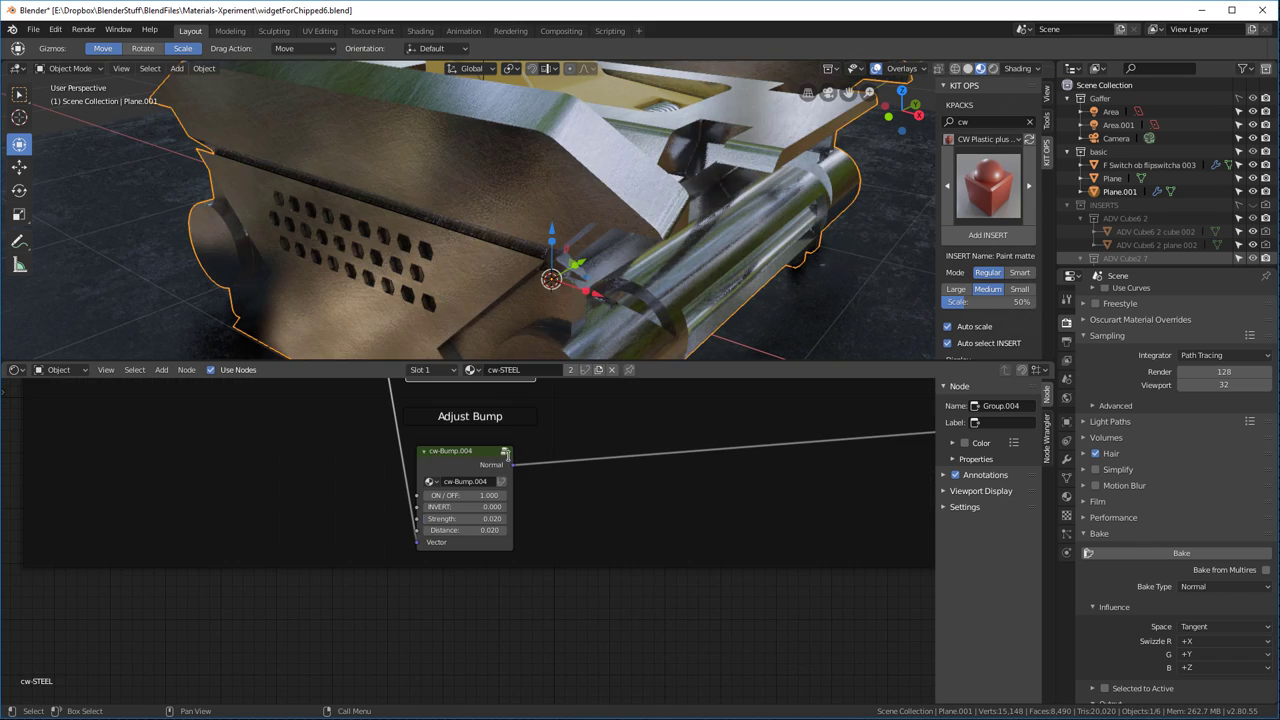
pyautogui.keyDown('shift'); pyautogui.moveTo(661, 543); pyautogui.dragTo(685, 700, button='middle'); pyautogui.keyUp('shift')
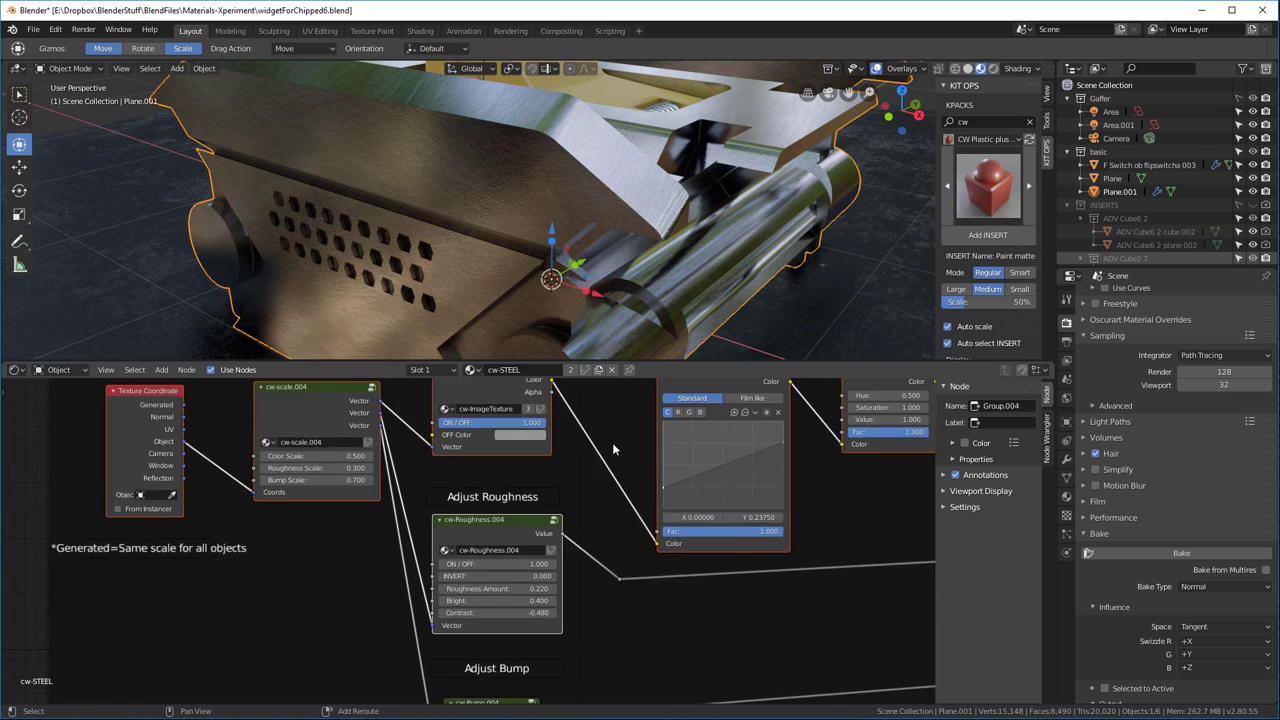
pyautogui.keyDown('shift'); pyautogui.moveTo(614, 449); pyautogui.dragTo(584, 502, button='middle'); pyautogui.keyUp('shift')
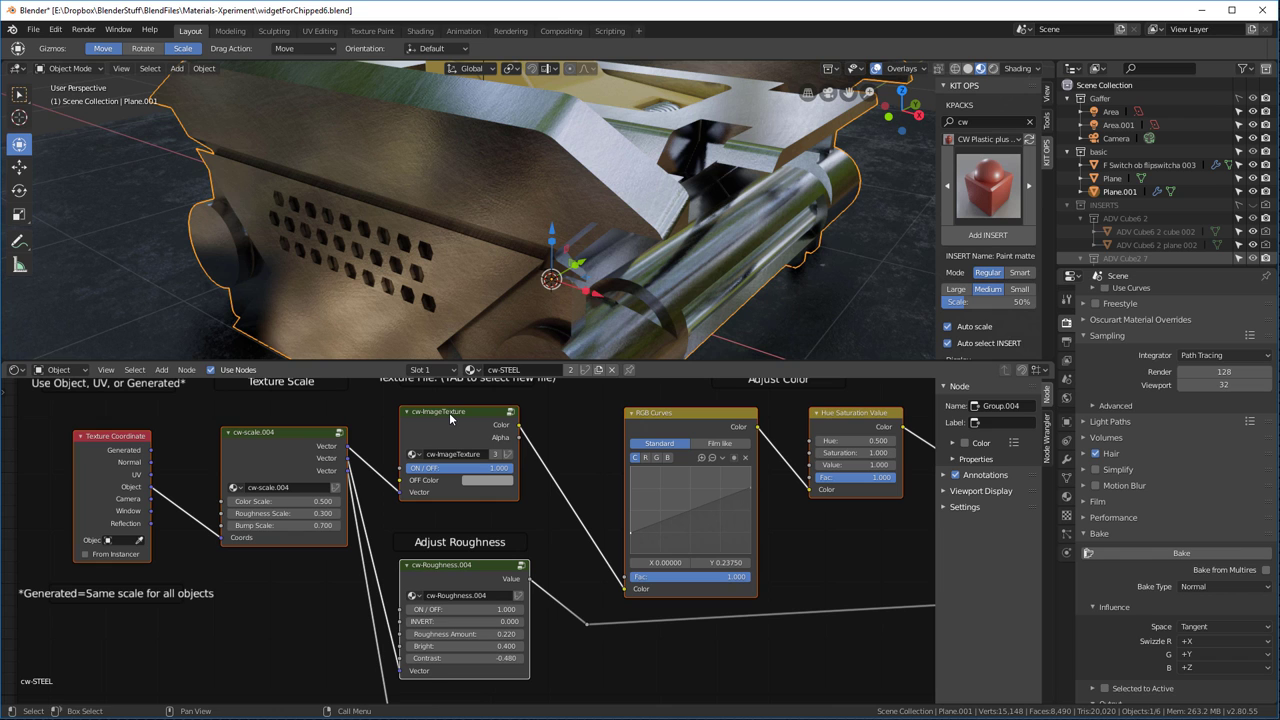
# Return to the CW Chipped paint material and paste the six cw-STEEL nodes beside the METAL shader
pyautogui.click(478, 371)
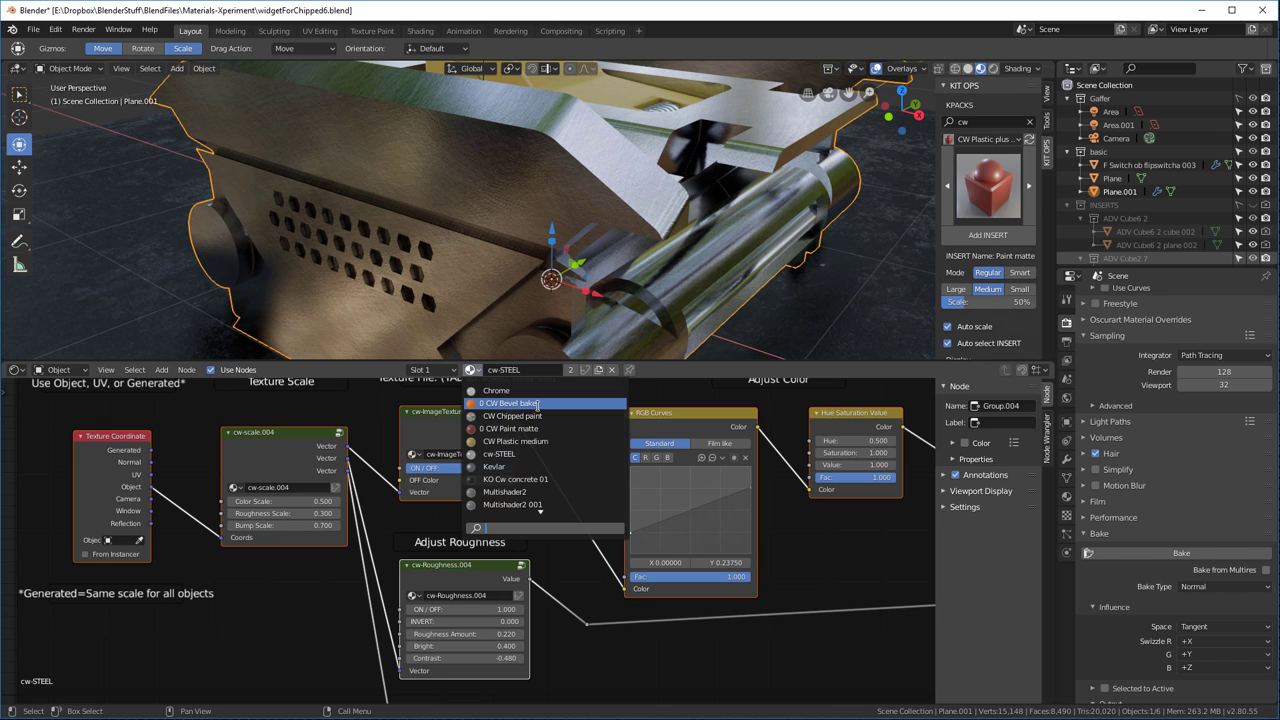
pyautogui.click(536, 415)
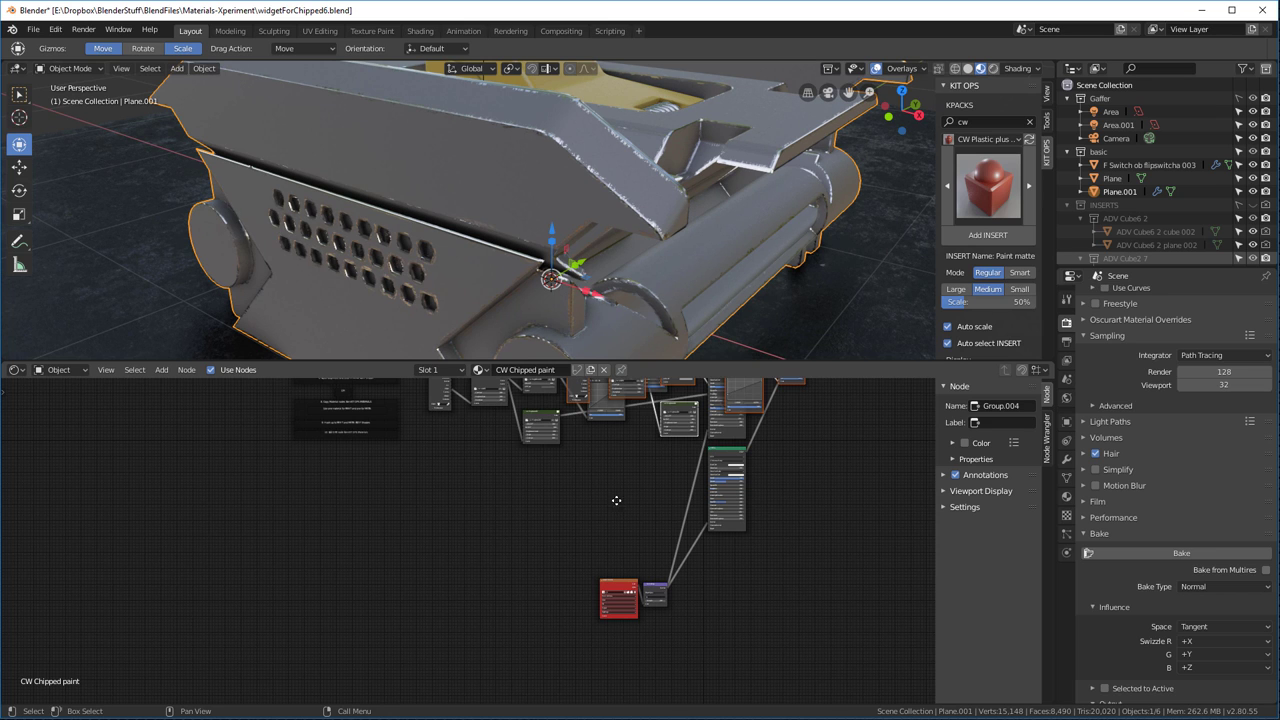
pyautogui.press('g')
pyautogui.click(476, 614)
pyautogui.scroll(7, 545, 502)
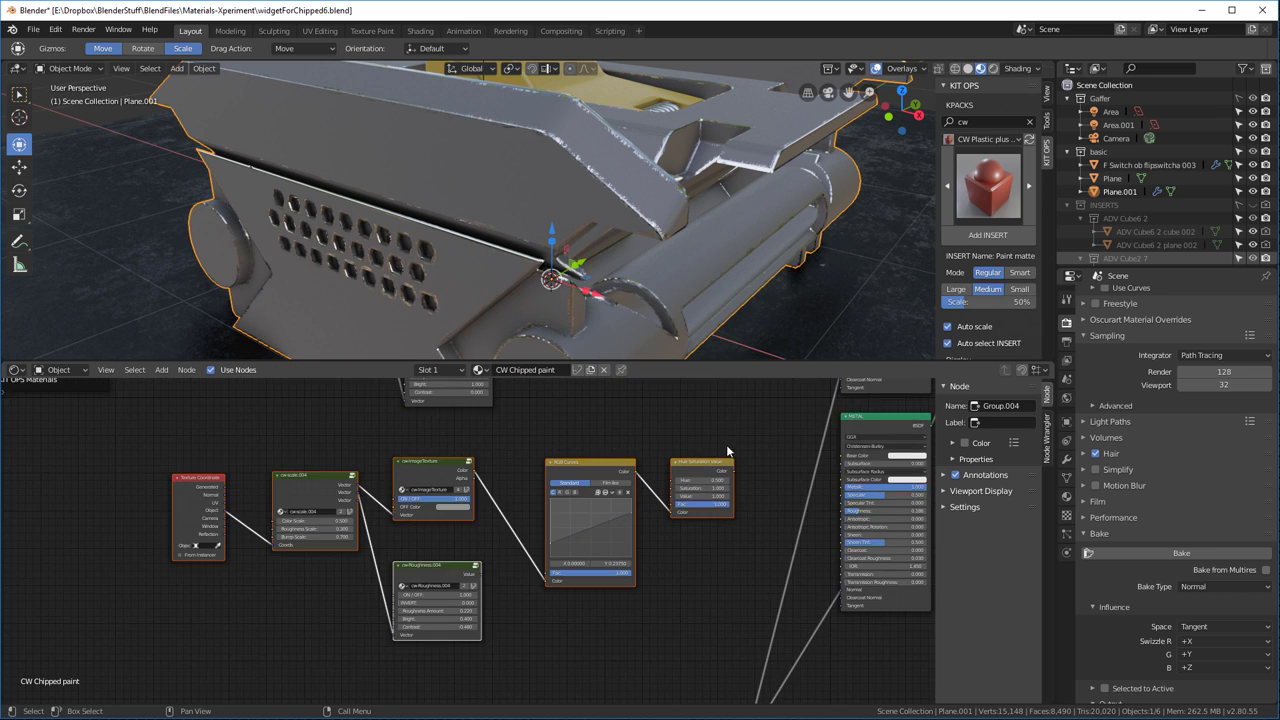
# Connect the steel nodes' Hue Saturation Value color to METAL's Base Color and their cw-Roughness value to its Roughness
pyautogui.moveTo(735, 485); pyautogui.dragTo(893, 462)
pyautogui.scroll(-2, 405, 620)
pyautogui.click(372, 632)
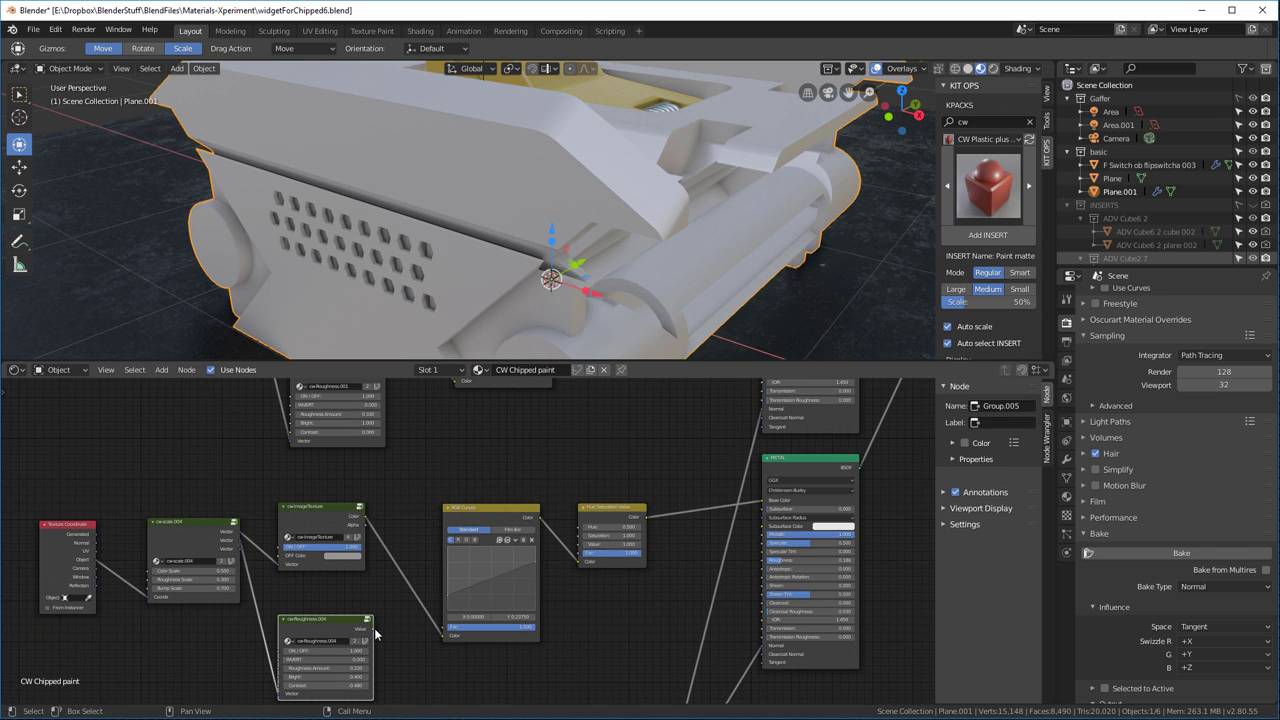
pyautogui.moveTo(372, 628); pyautogui.dragTo(763, 560)
pyautogui.moveTo(640, 300); pyautogui.dragTo(672, 203, button='middle')
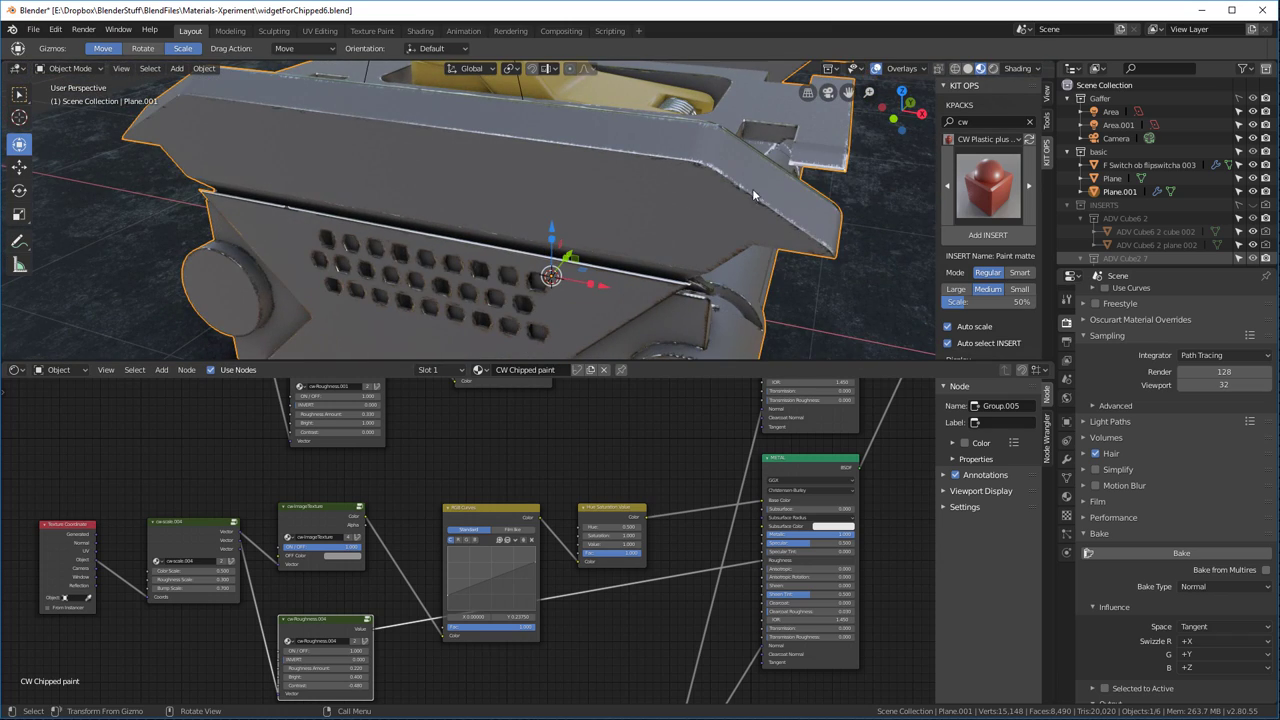
pyautogui.moveTo(754, 194); pyautogui.dragTo(712, 204, button='middle')
# Set the black stop of the ADJUST BEVEL WIDTH color ramp to position 0.000
pyautogui.moveTo(712, 610); pyautogui.dragTo(662, 717, button='middle')
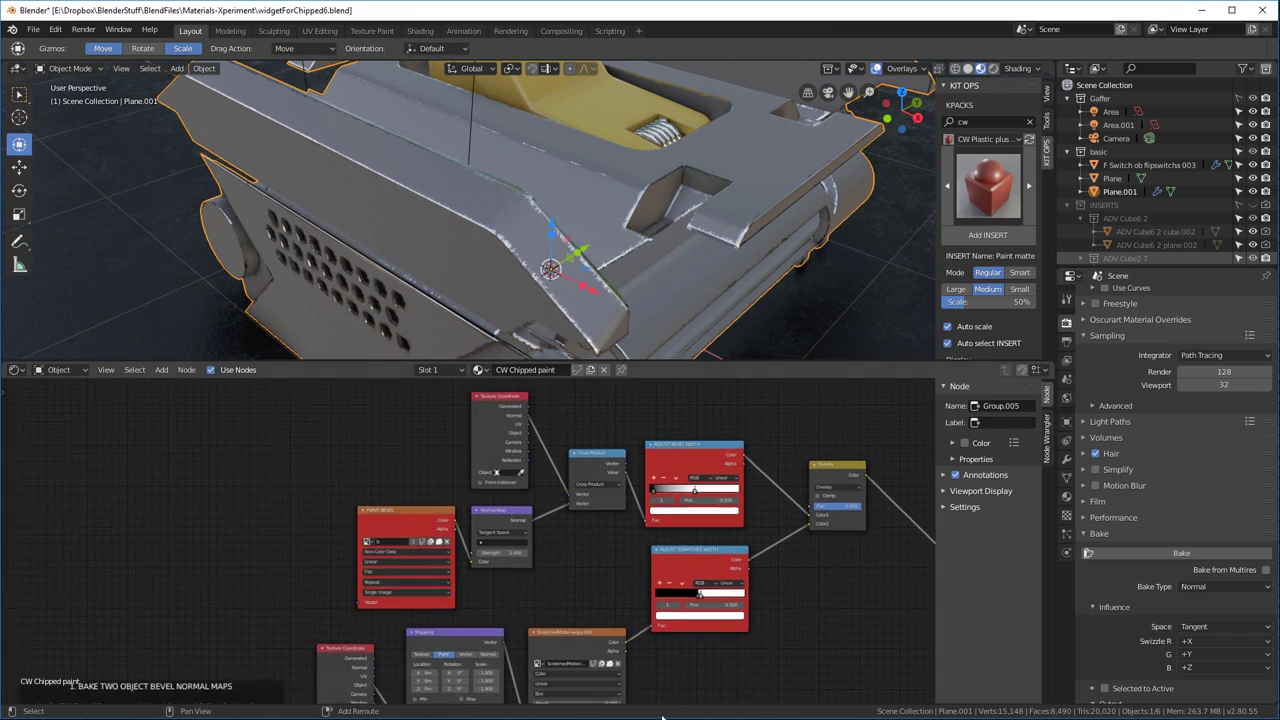
pyautogui.scroll(2, 652, 502)
pyautogui.moveTo(654, 488); pyautogui.dragTo(651, 488)
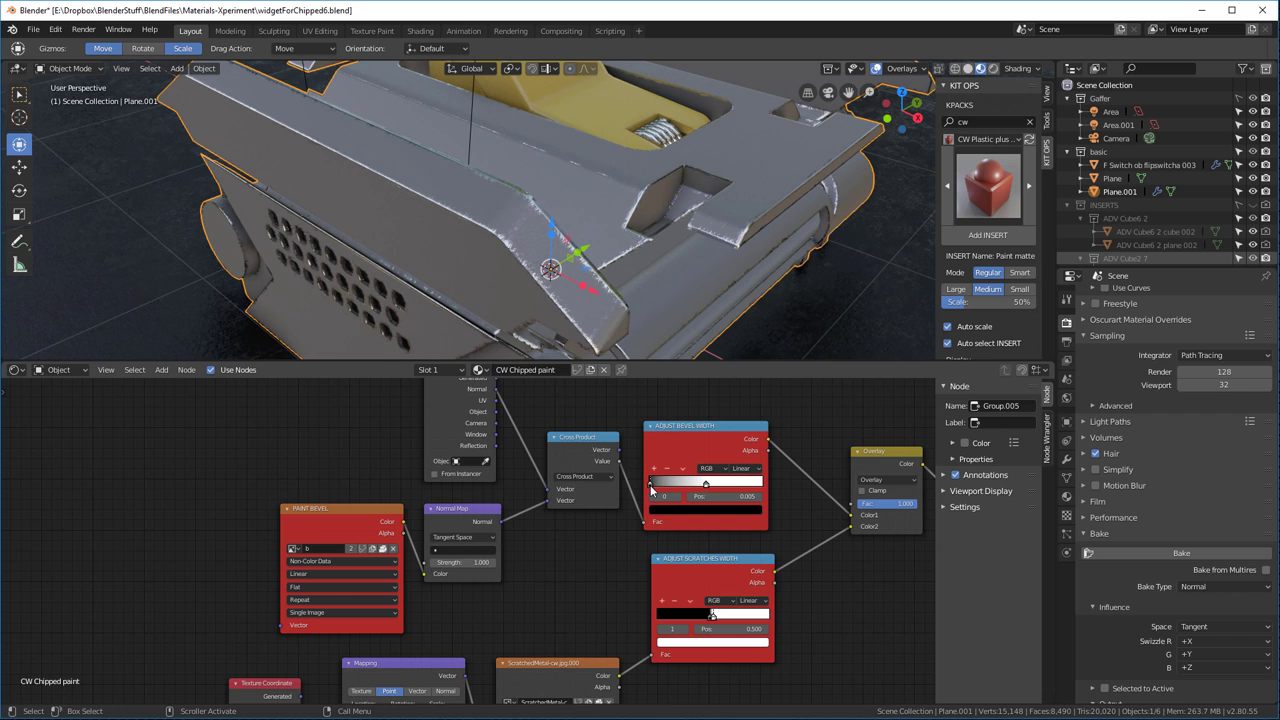
pyautogui.moveTo(550, 120); pyautogui.dragTo(603, 183, button='middle')
pyautogui.scroll(-4, 576, 182)
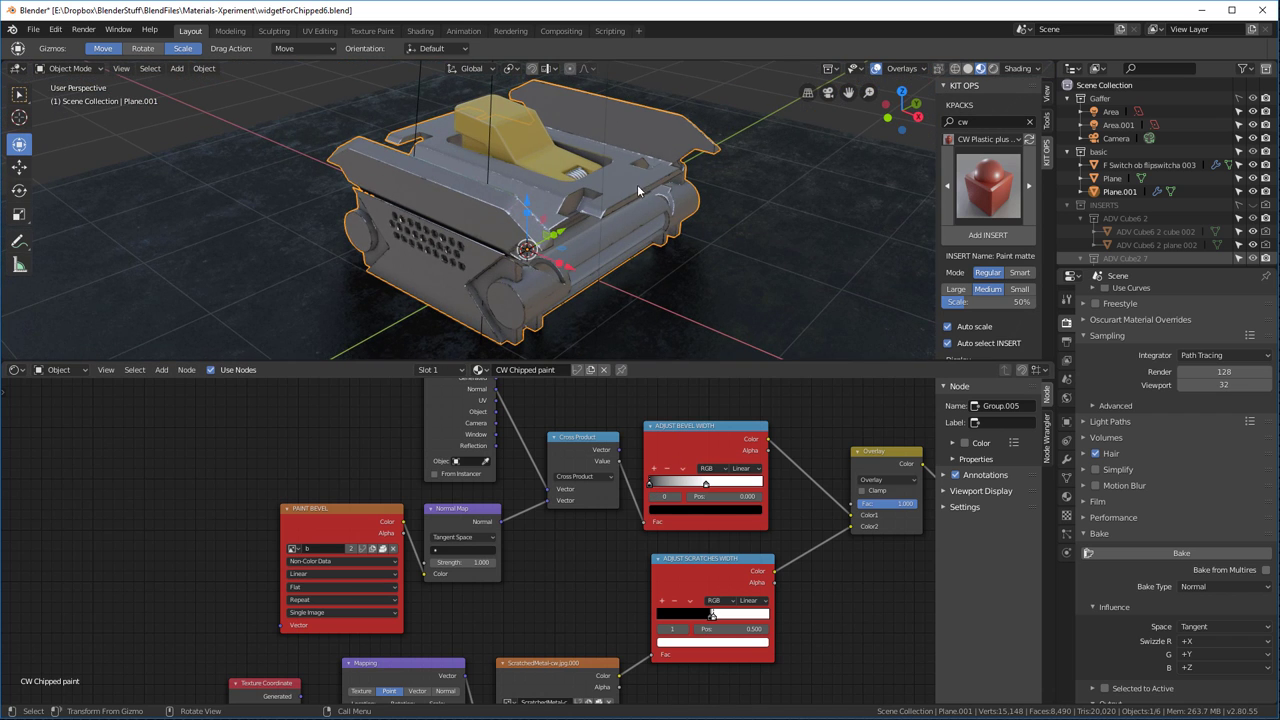
# Apply the Dirty up material from the CW Dirty pack to the vehicle body
pyautogui.click(1010, 176)
pyautogui.click(992, 140)
pyautogui.click(981, 202)
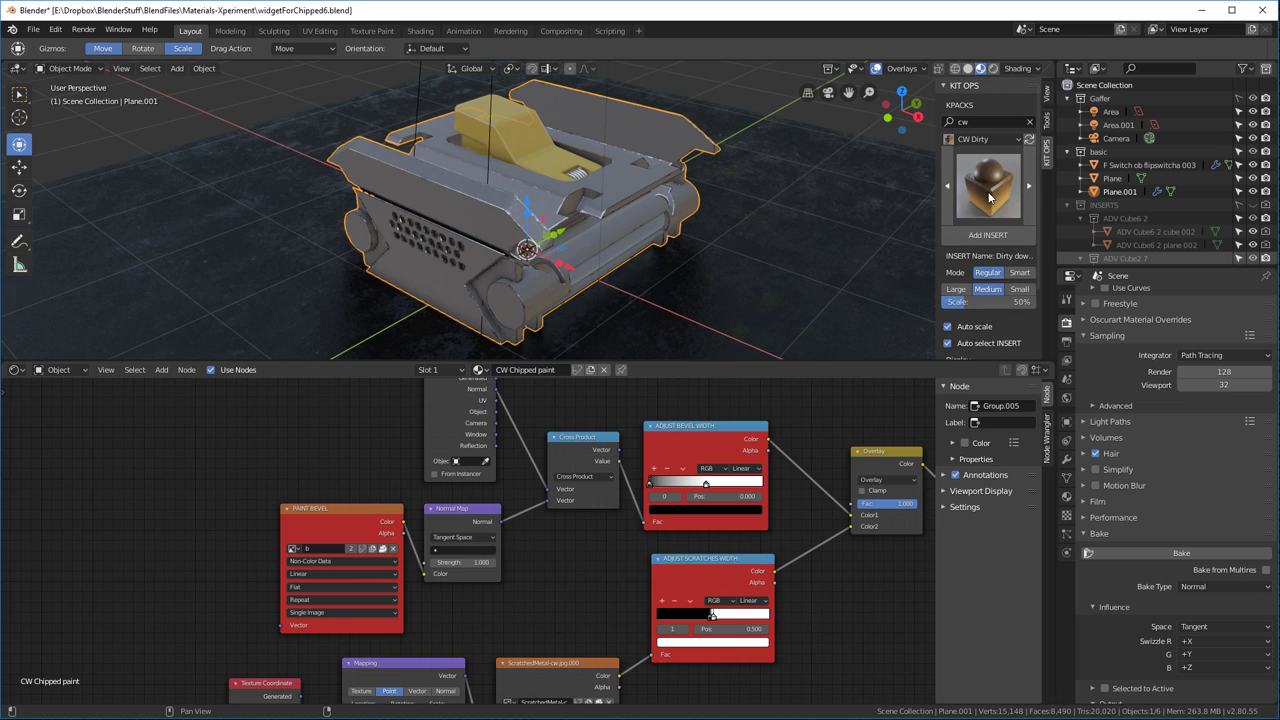
pyautogui.click(988, 197)
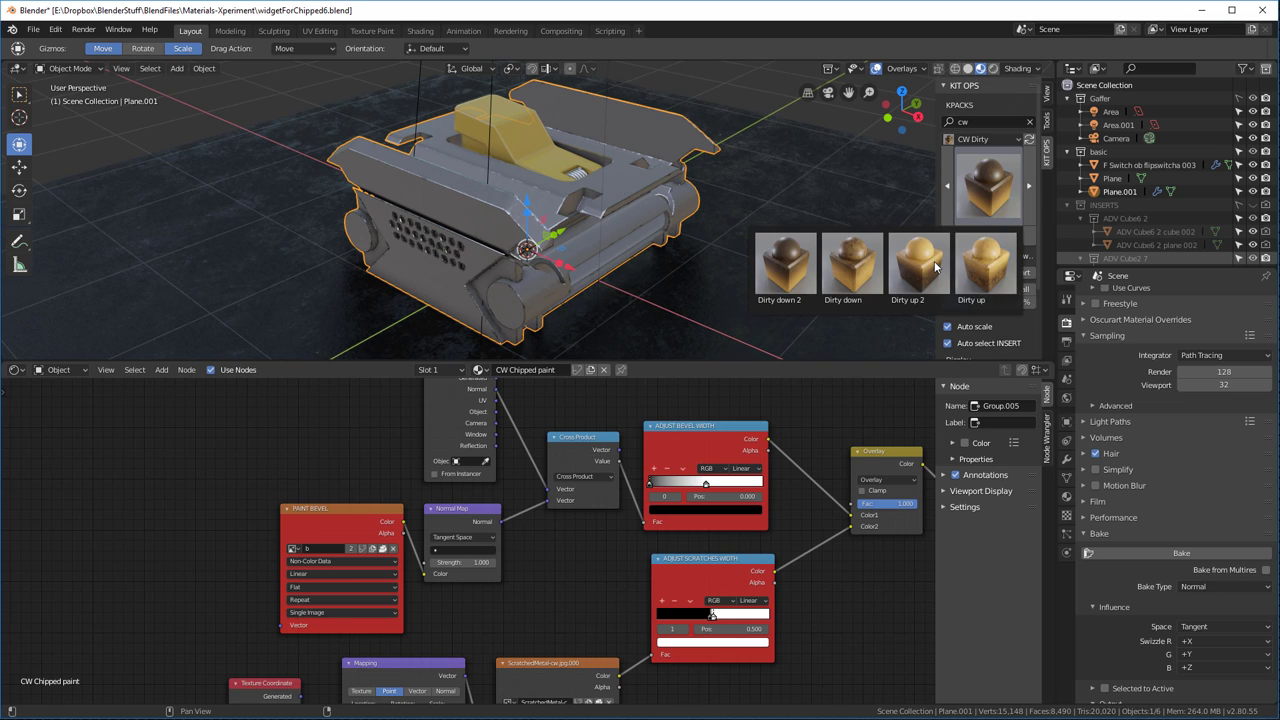
pyautogui.click(990, 264)
pyautogui.click(988, 235)
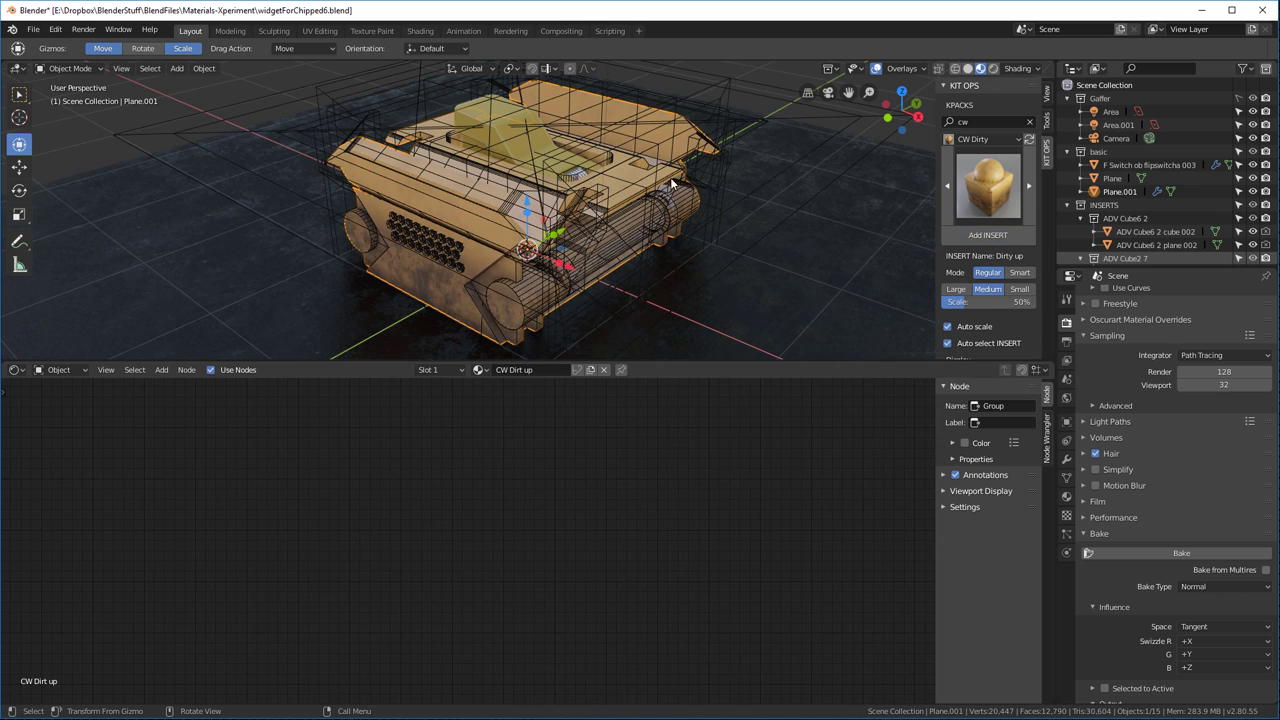
# Restore CW Chipped paint on the vehicle and insert a cwDirty UP group node between Hue Saturation Value and PAINT's Base Color
pyautogui.click(479, 370)
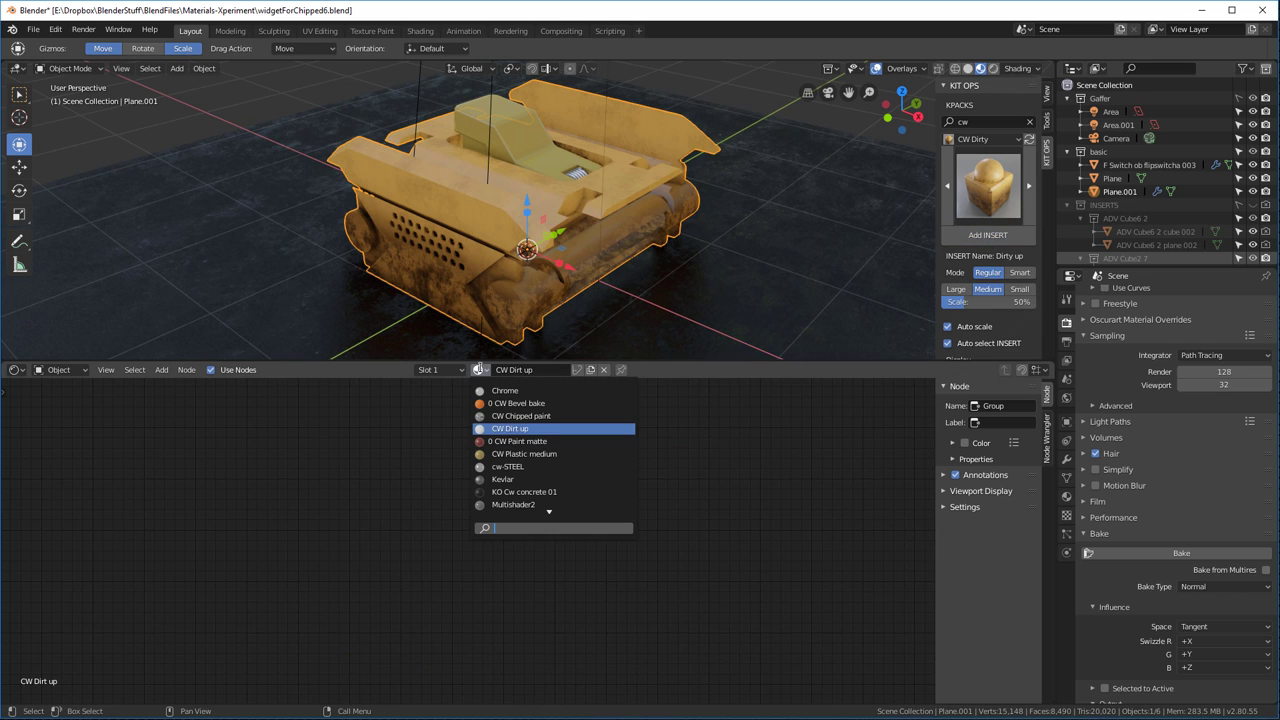
pyautogui.click(484, 416)
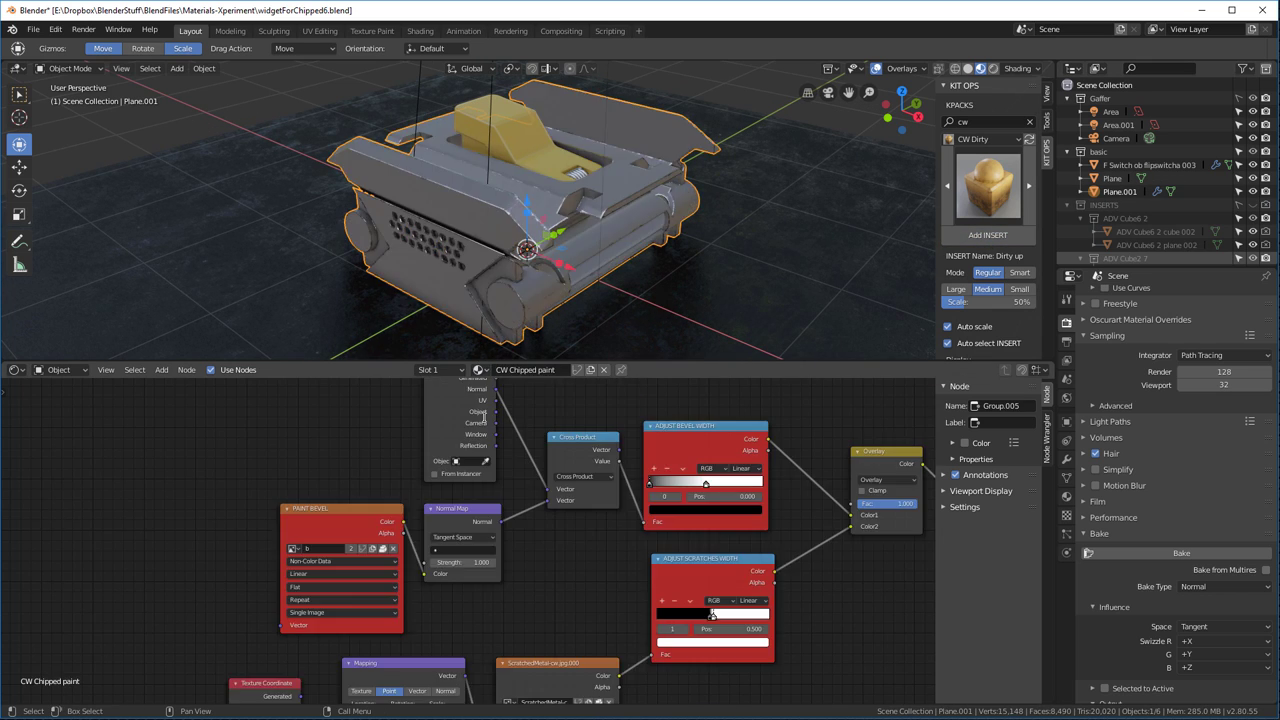
pyautogui.scroll(-6, 660, 520)
pyautogui.moveTo(828, 680)
pyautogui.mouseDown(button='middle')
pyautogui.moveTo(634, 549)
pyautogui.moveTo(651, 443)
pyautogui.moveTo(631, 384)
pyautogui.mouseUp(button='middle')
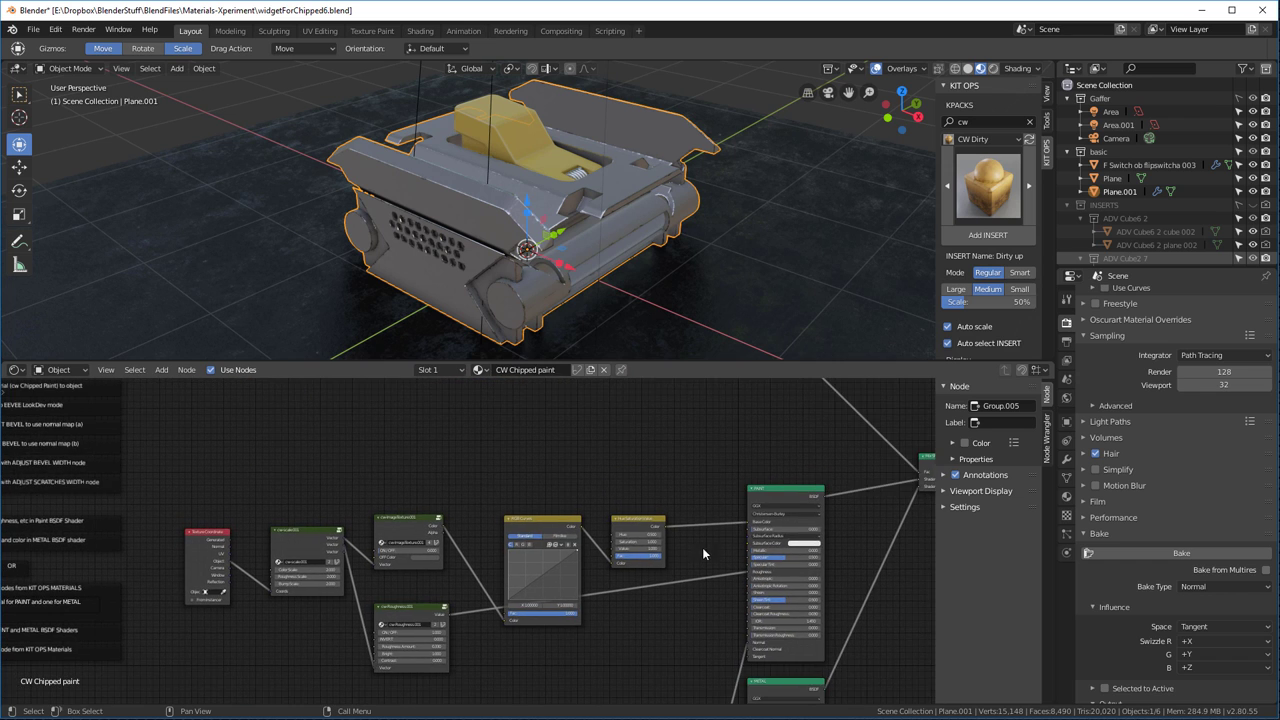
pyautogui.scroll(6, 704, 549)
pyautogui.moveTo(680, 482); pyautogui.dragTo(568, 457, button='middle')
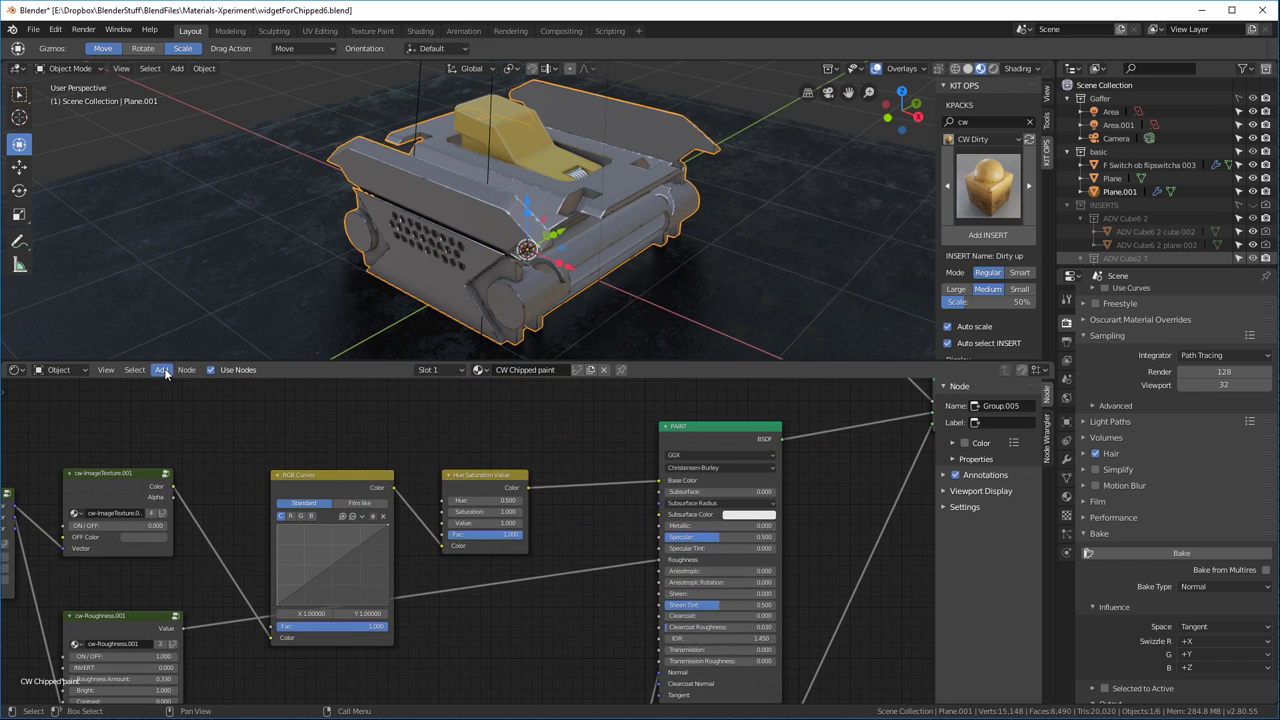
pyautogui.moveTo(206, 516)
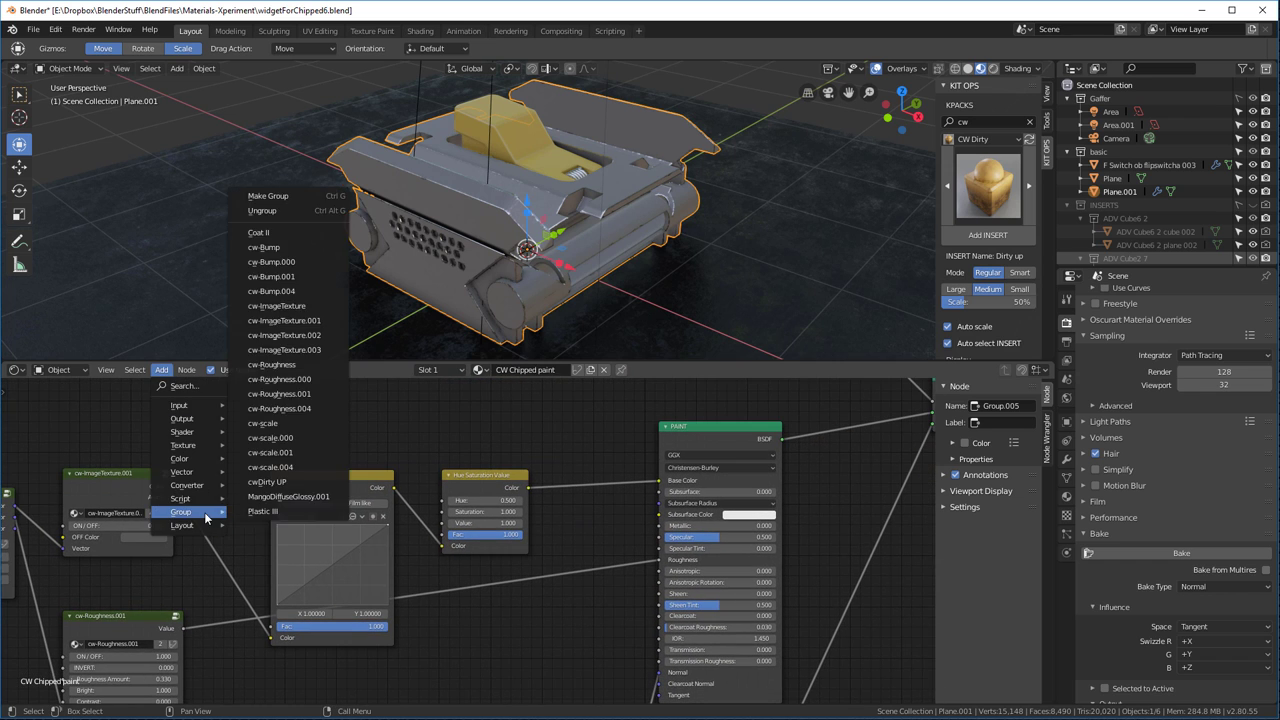
pyautogui.click(282, 488)
pyautogui.click(560, 446)
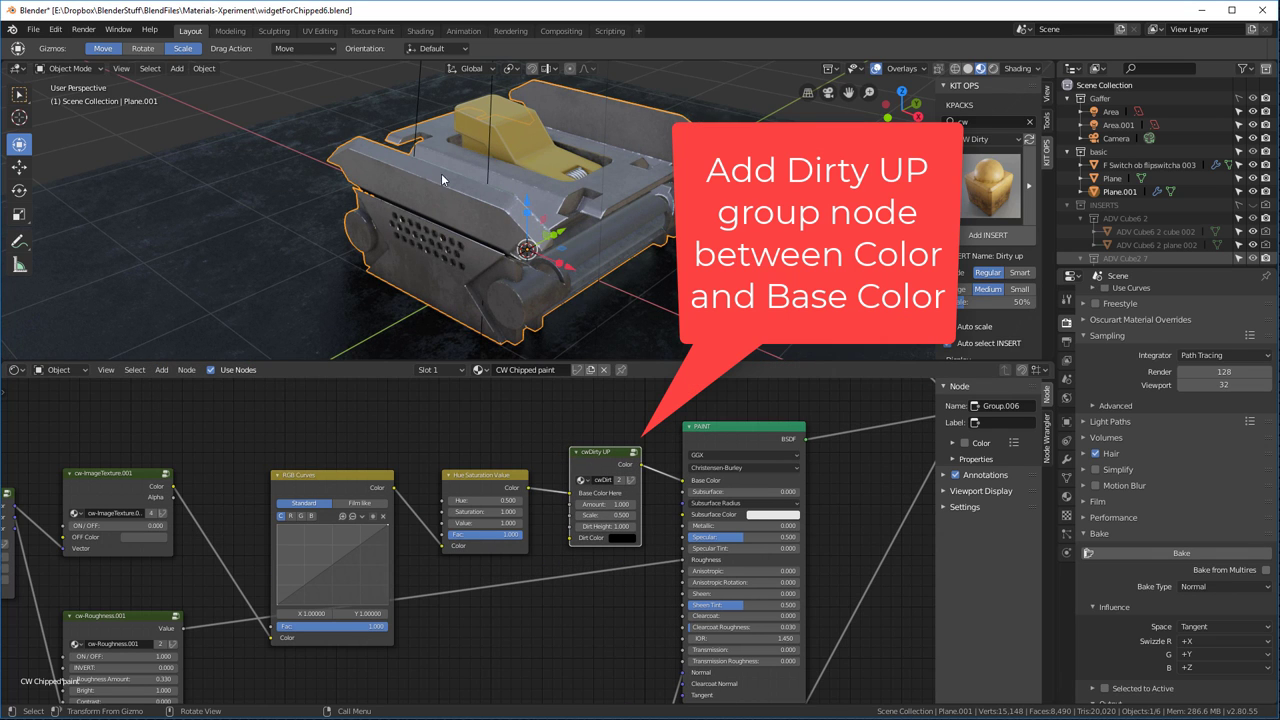
# Adjust the Amount and Dirt Height of the paint's cwDirty UP node
pyautogui.scroll(1, 614, 509)
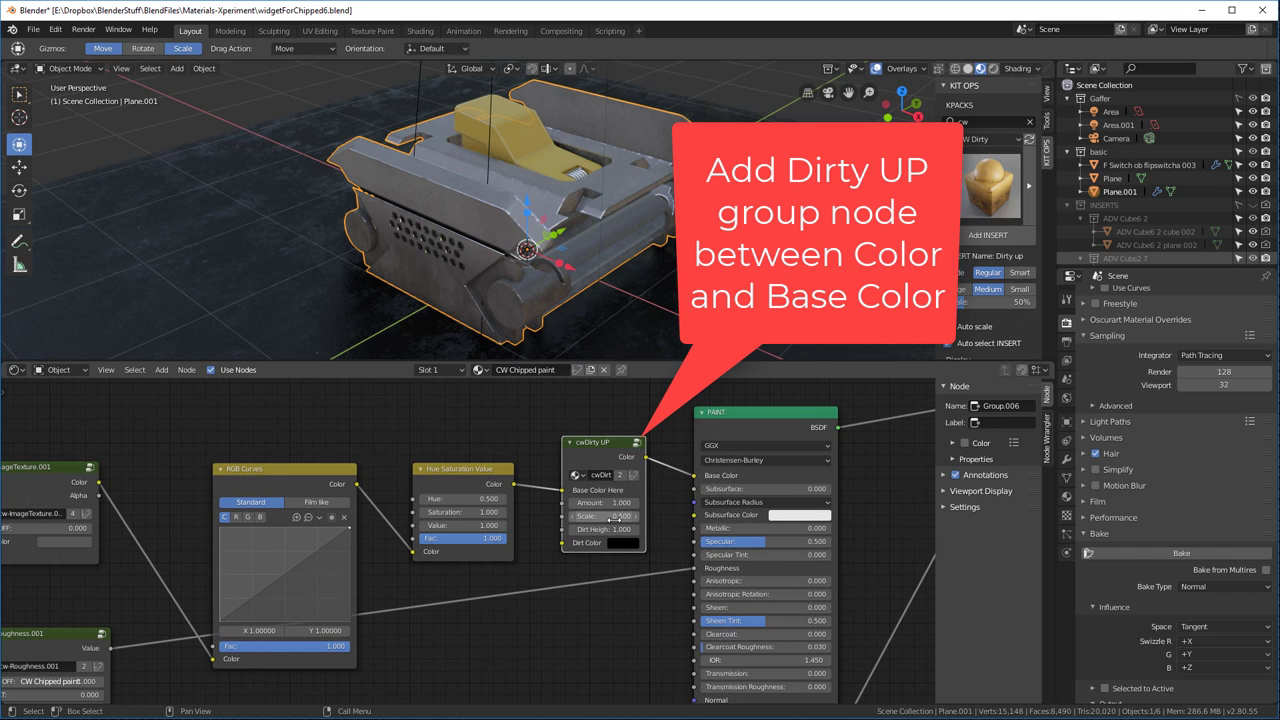
pyautogui.moveTo(588, 529); pyautogui.dragTo(602, 503)
pyautogui.moveTo(430, 190); pyautogui.dragTo(560, 210, button='middle')
pyautogui.scroll(-2, 477, 451)
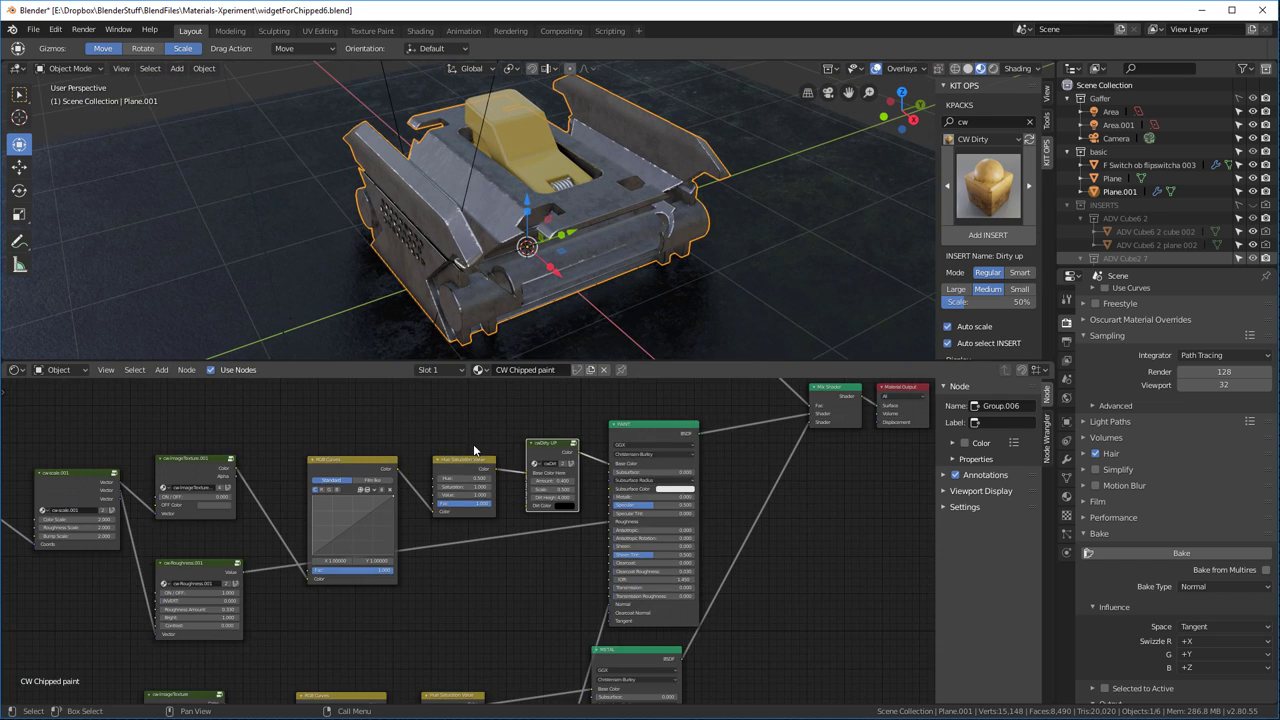
# Duplicate the cwDirty UP node and insert the copy between the steel Hue Saturation Value node and METAL's Base Color
pyautogui.moveTo(547, 504); pyautogui.dragTo(544, 459, button='middle')
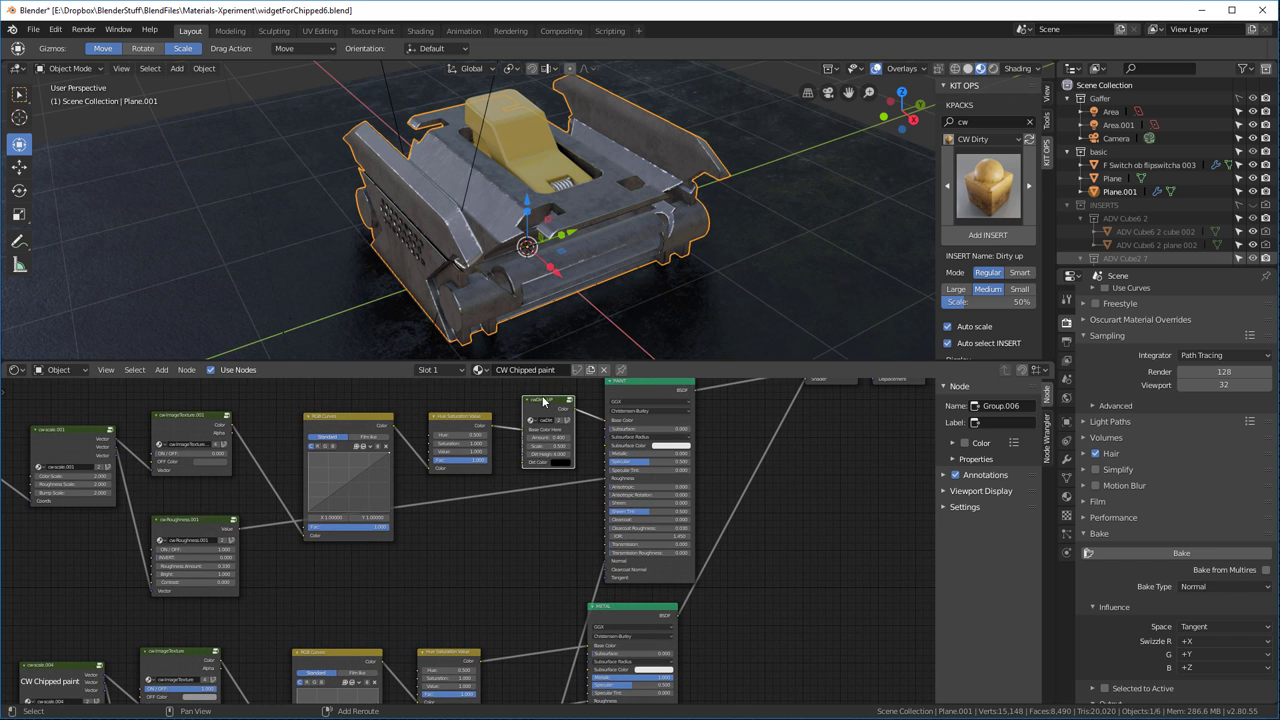
pyautogui.hotkey('shift', 'd')
pyautogui.click(530, 662)
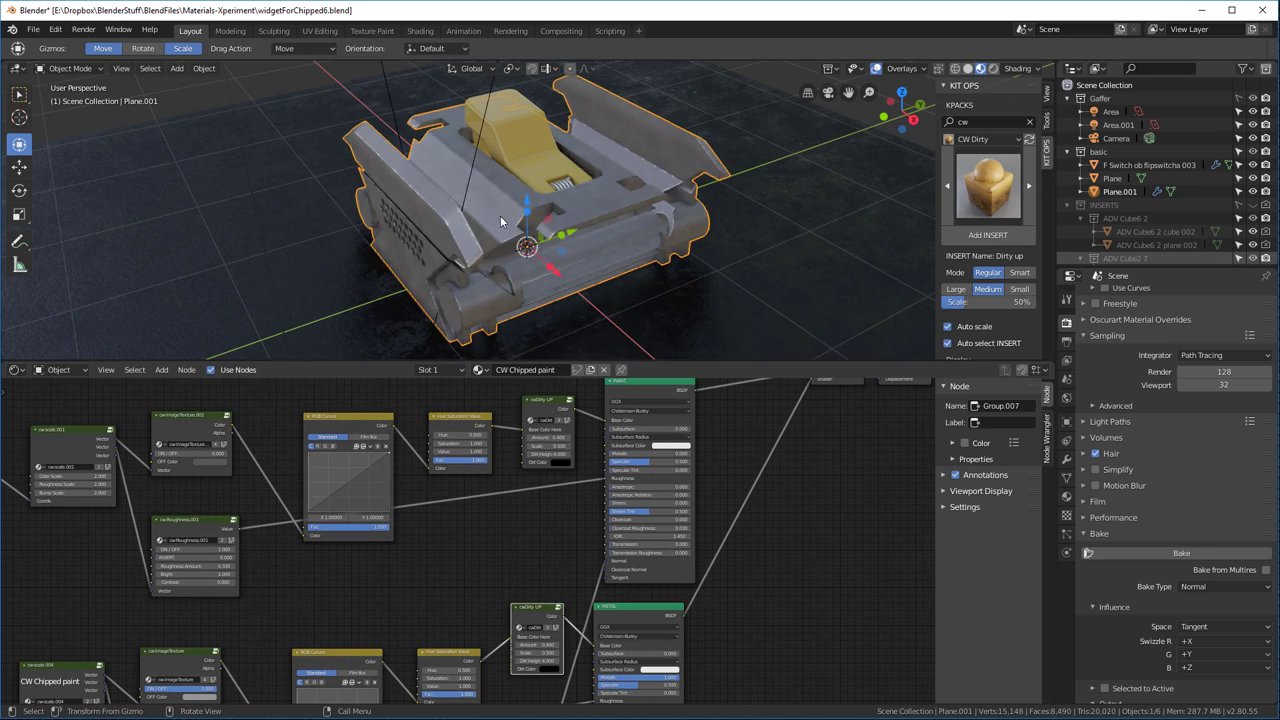
# Inspect the dirt and chipped edges around the vehicle's recesses and body up close
pyautogui.moveTo(500, 215); pyautogui.dragTo(564, 218, button='middle')
pyautogui.scroll(4, 542, 182)
pyautogui.scroll(5, 615, 256)
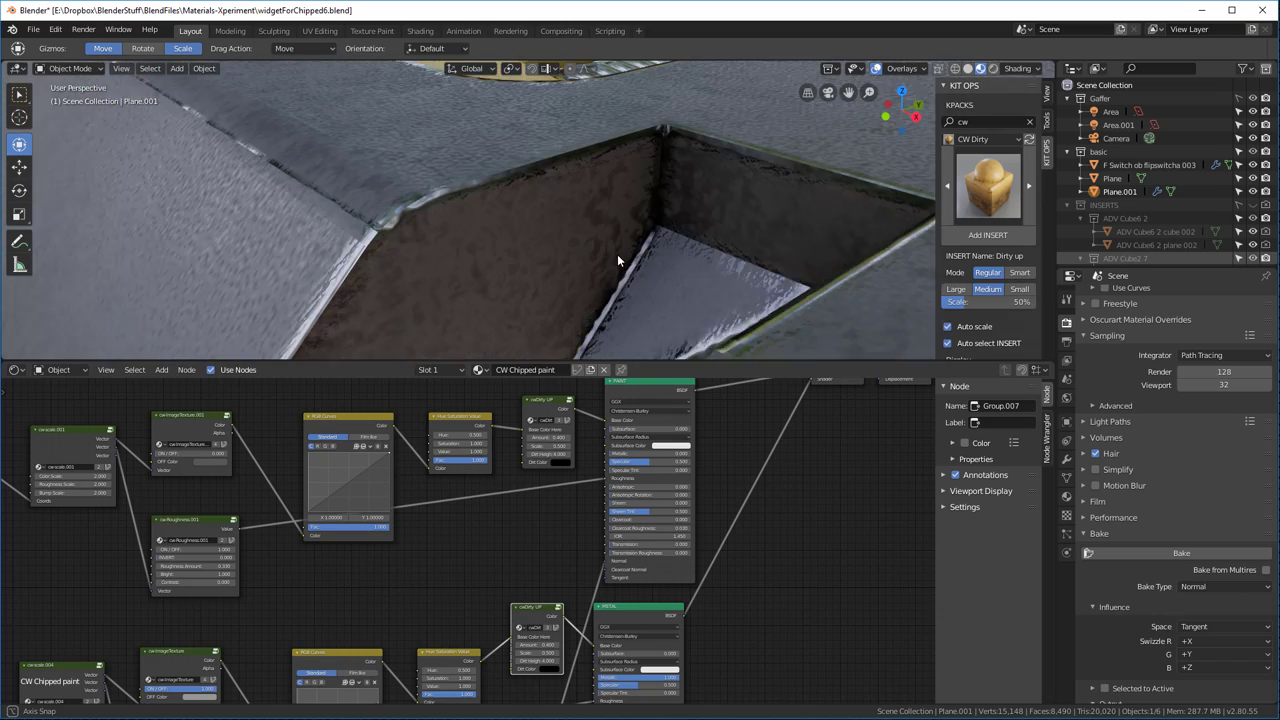
pyautogui.moveTo(617, 258); pyautogui.dragTo(632, 250, button='middle')
pyautogui.scroll(-8, 598, 196)
pyautogui.moveTo(597, 200); pyautogui.dragTo(610, 239, button='middle')
pyautogui.scroll(-5, 522, 251)
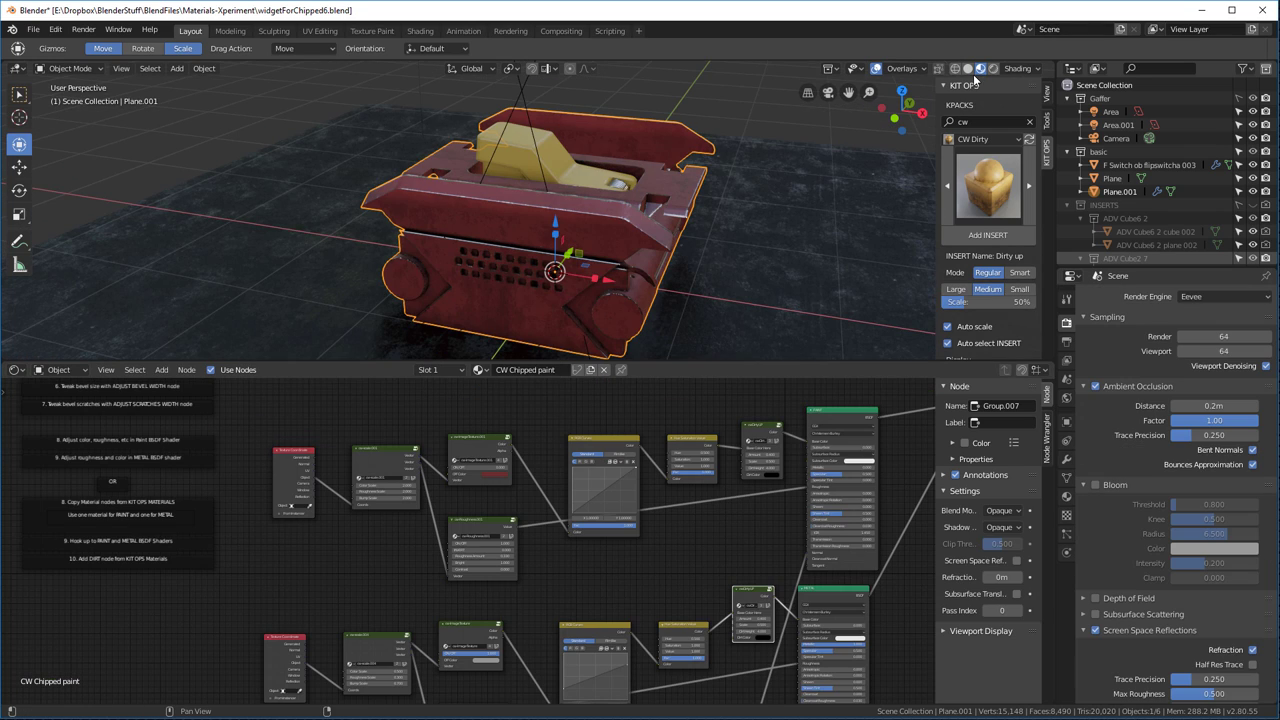
# Switch the 3D viewport to rendered shading and enlarge it over the node editor
pyautogui.click(993, 68)
pyautogui.moveTo(727, 256)
pyautogui.mouseDown(button='middle')
pyautogui.moveTo(686, 250)
pyautogui.moveTo(700, 281)
pyautogui.mouseUp(button='middle')
pyautogui.moveTo(600, 362); pyautogui.dragTo(600, 604)
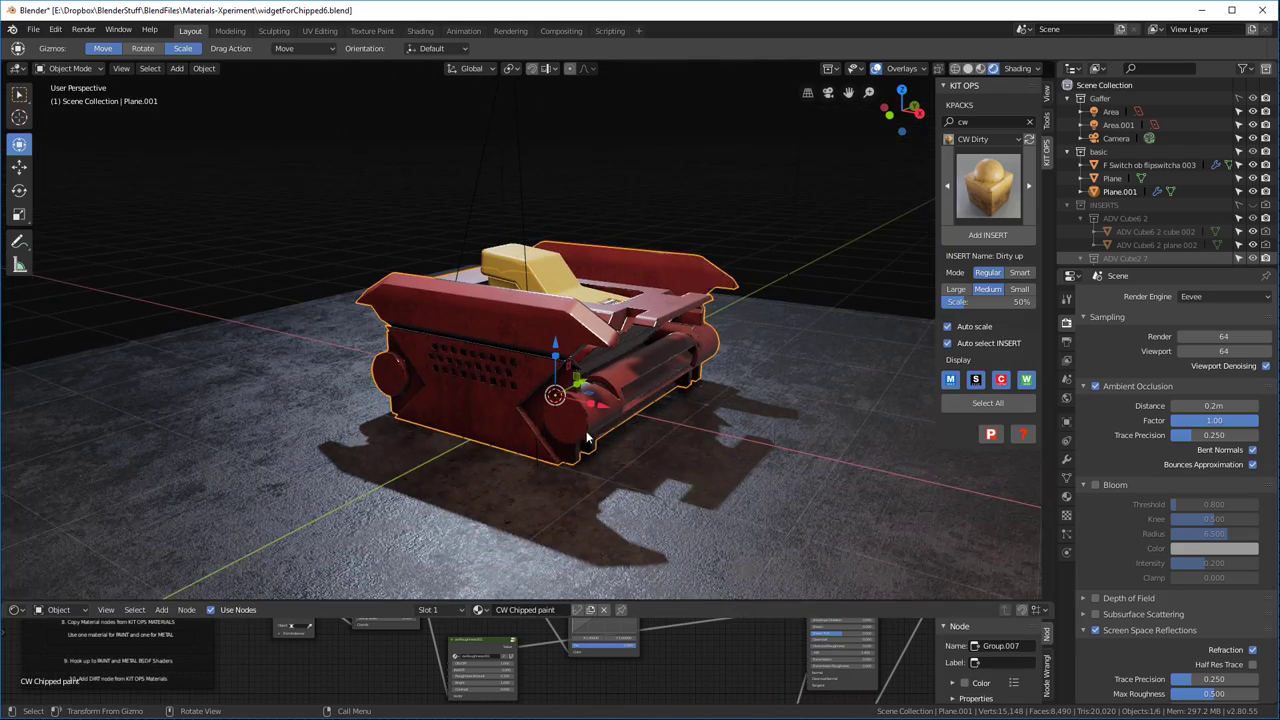
# Examine the rendered vehicle's chipped paint, worn edges and dirt from several angles
pyautogui.scroll(3, 588, 405)
pyautogui.moveTo(588, 405); pyautogui.dragTo(615, 418, button='middle')
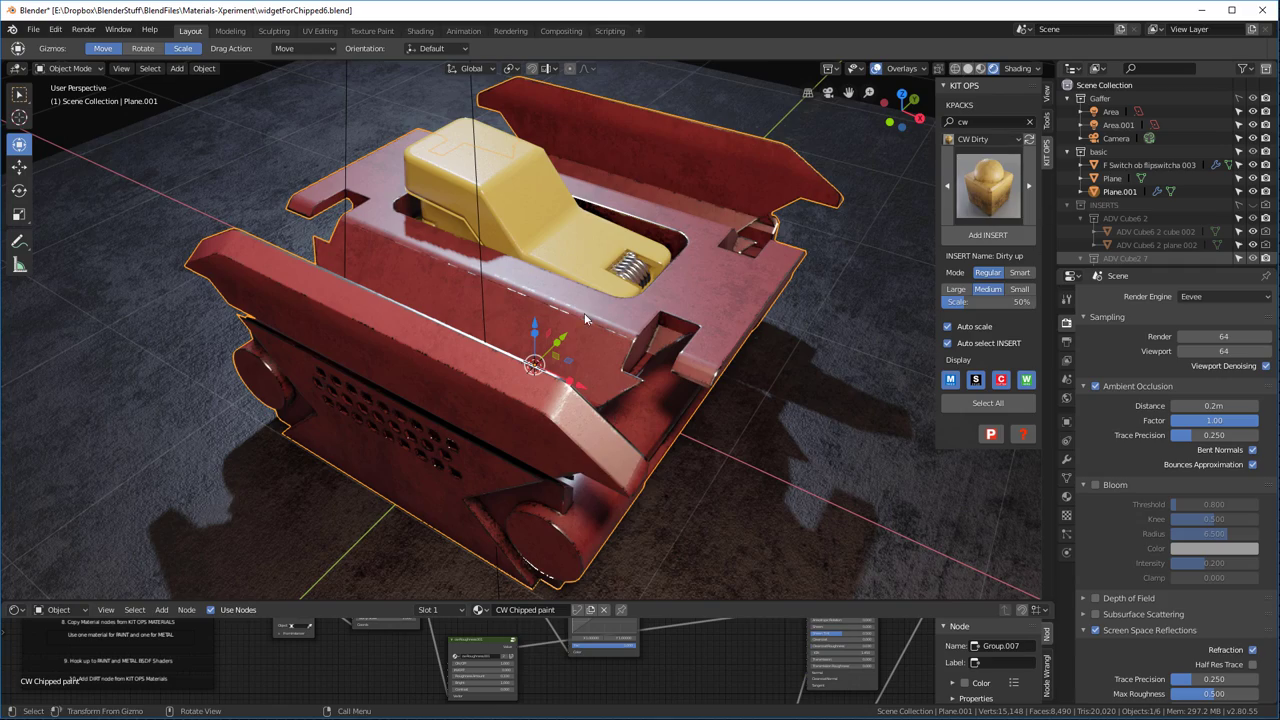
pyautogui.moveTo(586, 318); pyautogui.dragTo(675, 328, button='middle')
pyautogui.moveTo(607, 436); pyautogui.dragTo(554, 432, button='middle')
pyautogui.moveTo(617, 405); pyautogui.dragTo(744, 335, button='middle')
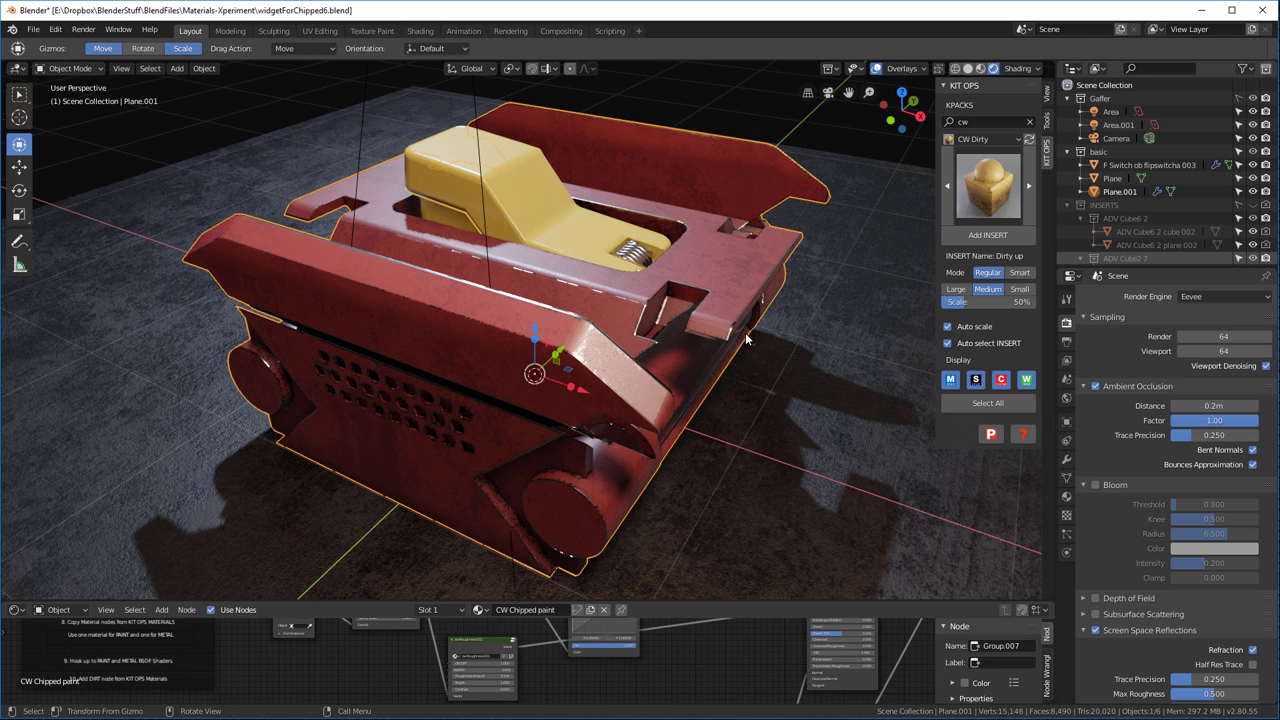